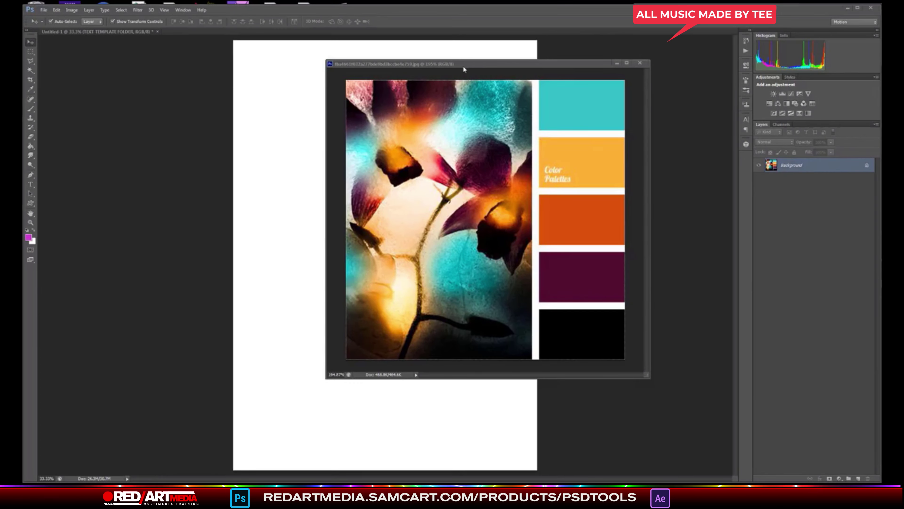
Move the color palette image out of the way and bring the Untitled-2 document with the DJ artwork into view
{"action": "left_click_drag", "start_coordinate": [463, 63], "coordinate": [903, 109]}
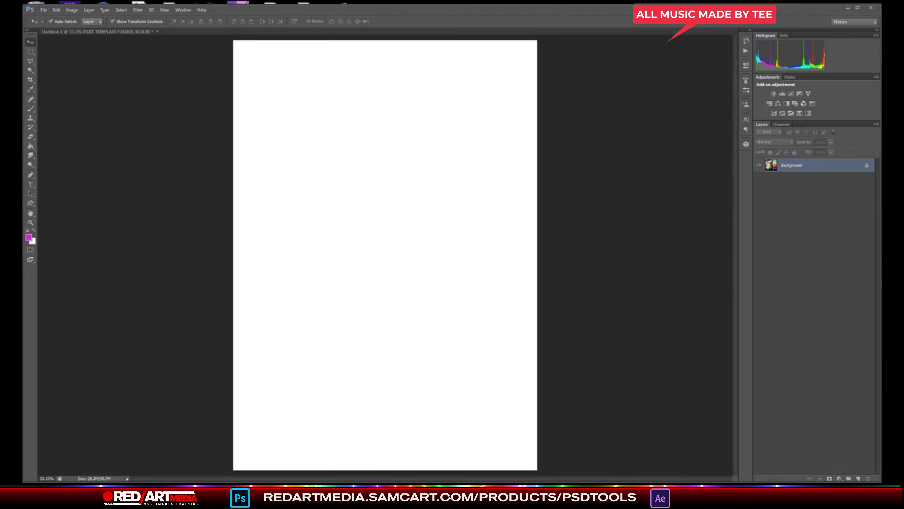
{"action": "left_click_drag", "start_coordinate": [487, 502], "coordinate": [506, 76]}
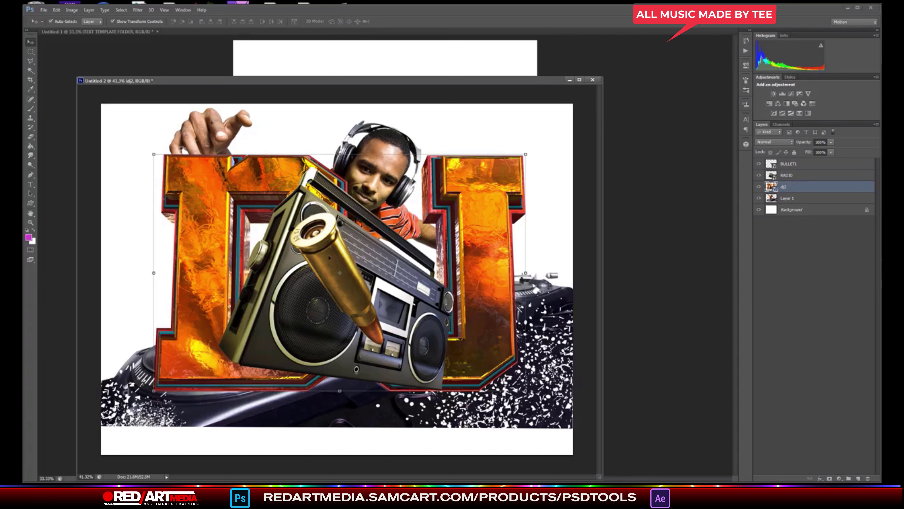
{"action": "scroll", "coordinate": [330, 257], "scroll_direction": "up", "scroll_amount": 1}
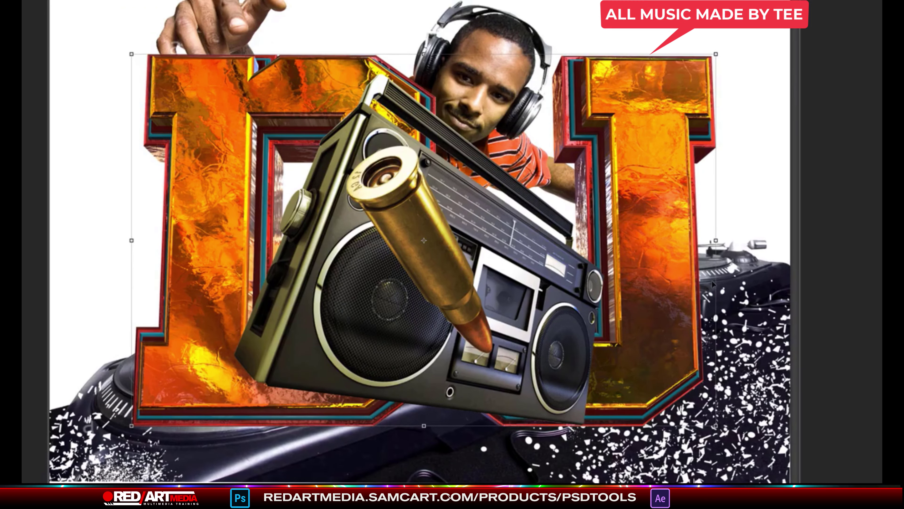
{"action": "left_click", "coordinate": [720, 275]}
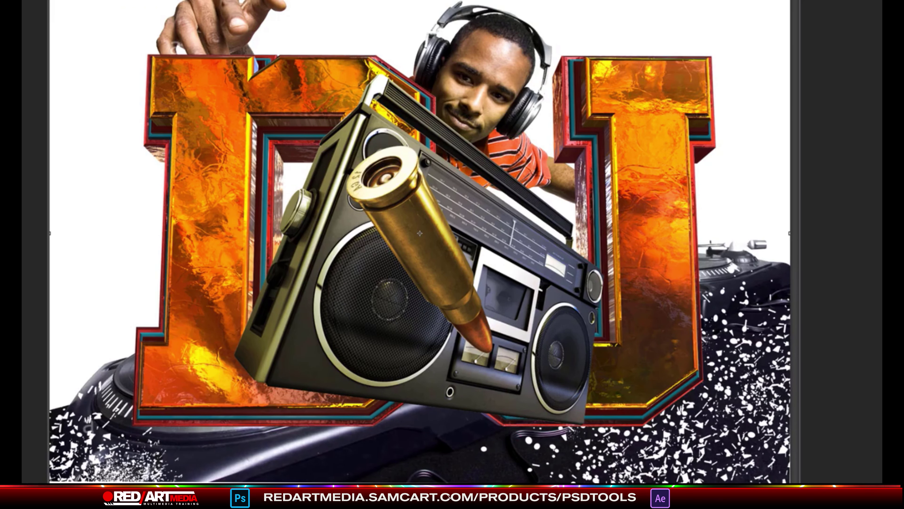
Hide the RADIO, Layer 1 and BULLETS layers to isolate the 3D DJ lettering
{"action": "left_click", "coordinate": [857, 160]}
{"action": "left_click", "coordinate": [857, 147]}
{"action": "left_click", "coordinate": [759, 187]}
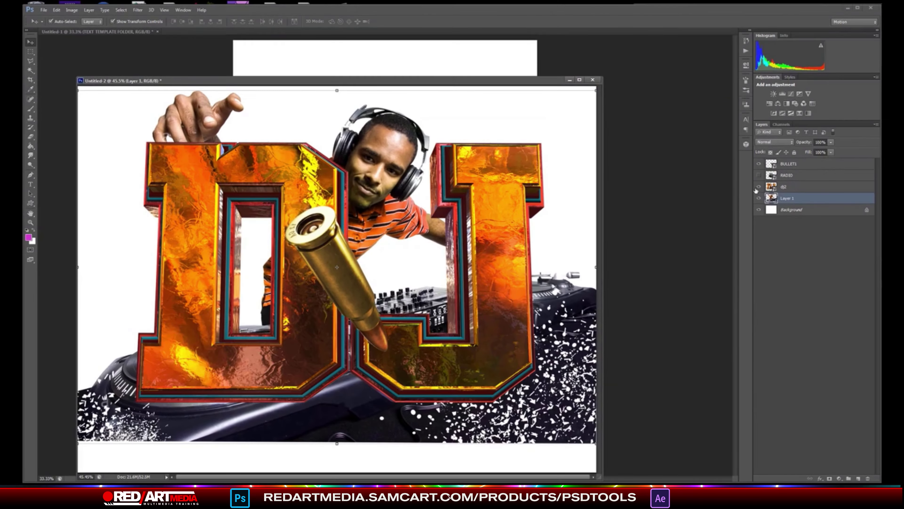
{"action": "left_click", "coordinate": [759, 199]}
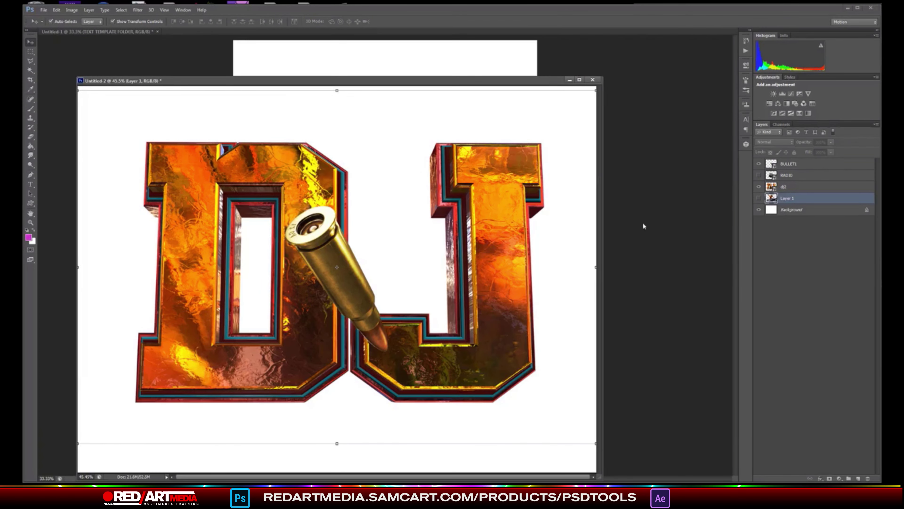
{"action": "left_click", "coordinate": [757, 164]}
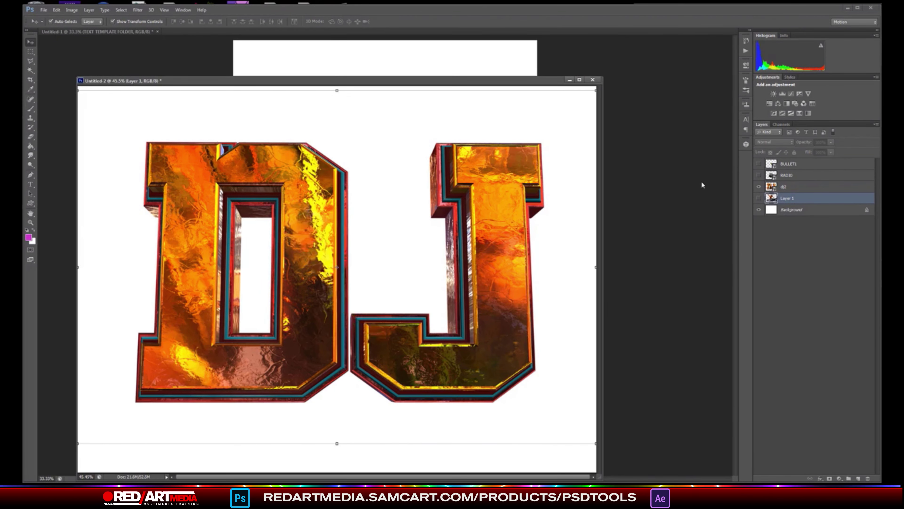
Nudge the DJ lettering slightly up and to the left, and examine its surface and edges up close
{"action": "left_click_drag", "start_coordinate": [505, 263], "coordinate": [491, 256]}
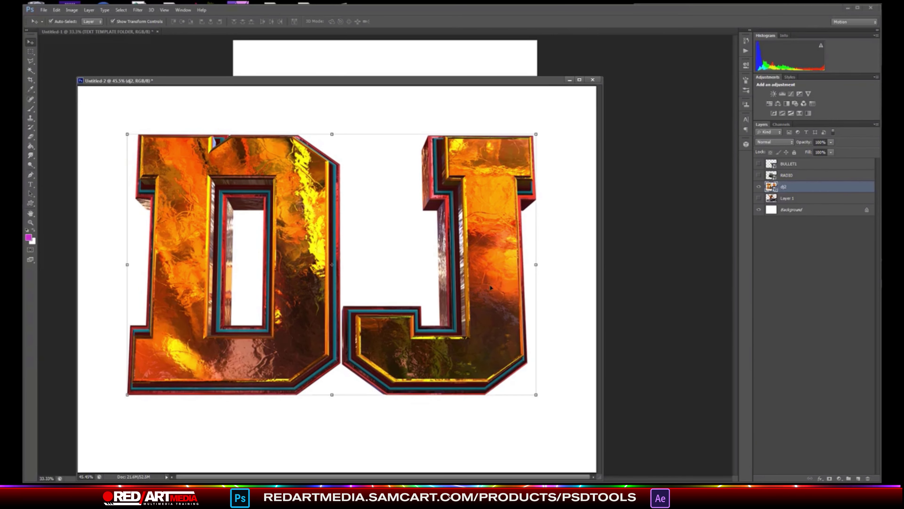
{"action": "scroll", "coordinate": [488, 290], "scroll_direction": "up", "scroll_amount": 2}
{"action": "scroll", "coordinate": [486, 294], "scroll_direction": "down", "scroll_amount": 1}
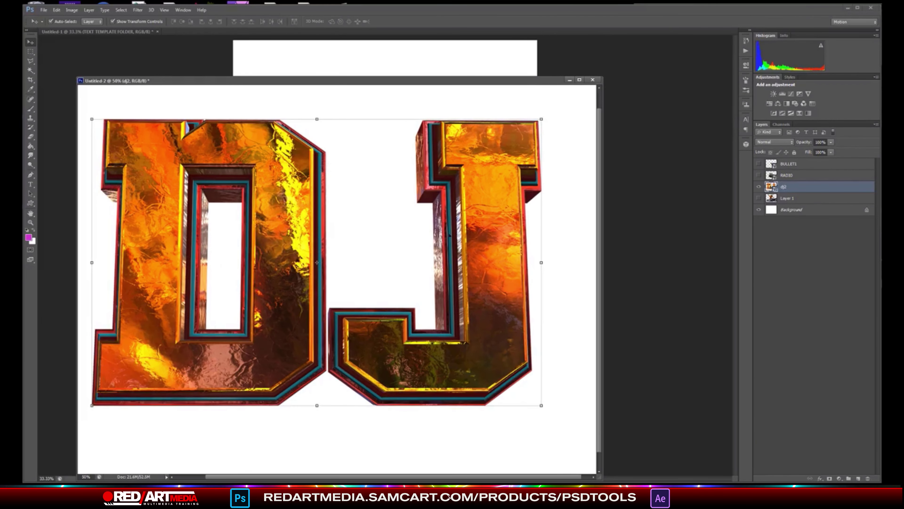
{"action": "left_click_drag", "start_coordinate": [511, 82], "coordinate": [538, 61]}
{"action": "scroll", "coordinate": [527, 213], "scroll_direction": "up", "scroll_amount": 5}
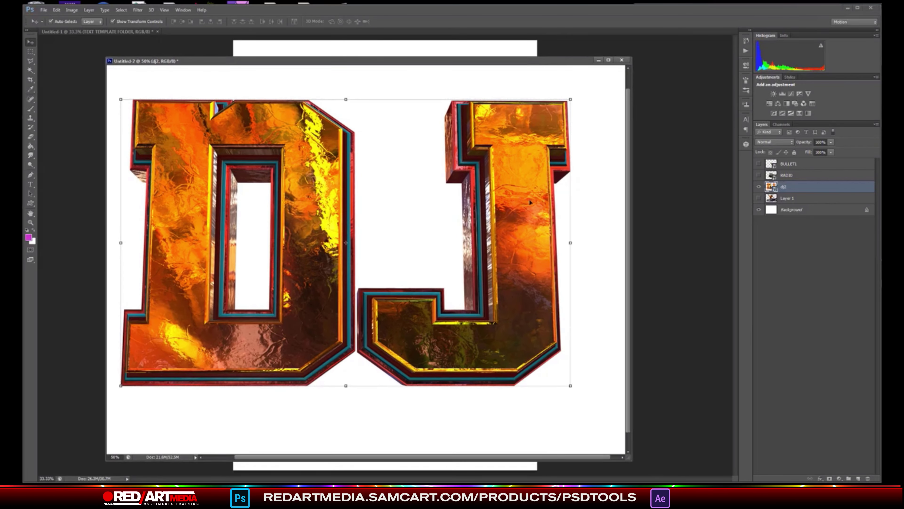
{"action": "scroll", "coordinate": [526, 212], "scroll_direction": "up", "scroll_amount": 2}
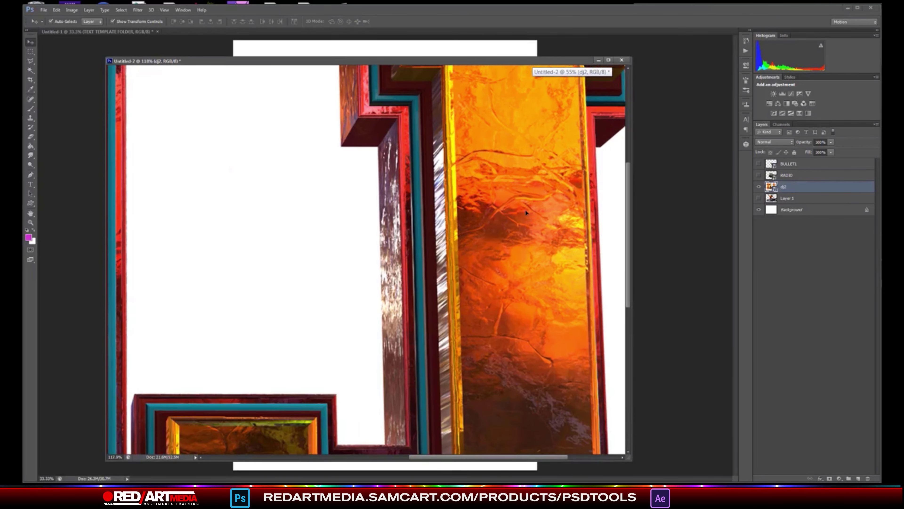
{"action": "scroll", "coordinate": [526, 212], "scroll_direction": "down", "scroll_amount": 7}
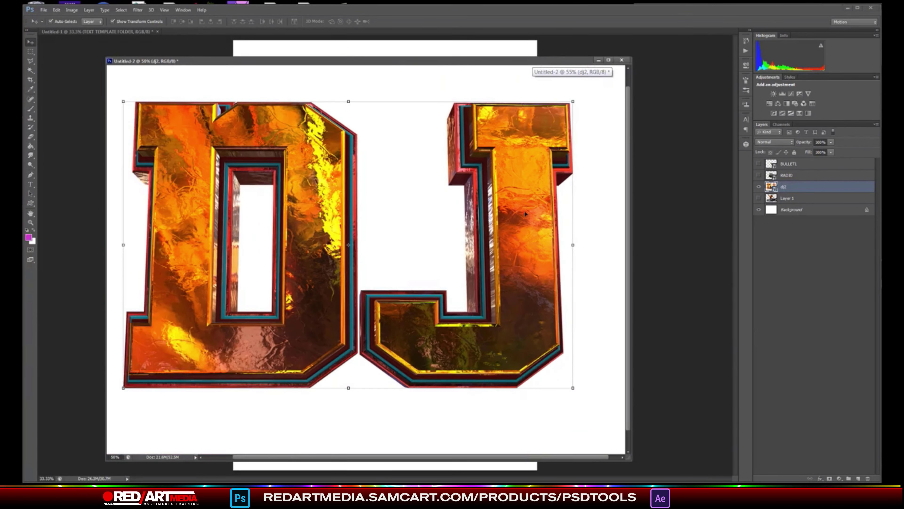
{"action": "scroll", "coordinate": [526, 213], "scroll_direction": "up", "scroll_amount": 3}
{"action": "scroll", "coordinate": [521, 150], "scroll_direction": "down", "scroll_amount": 4}
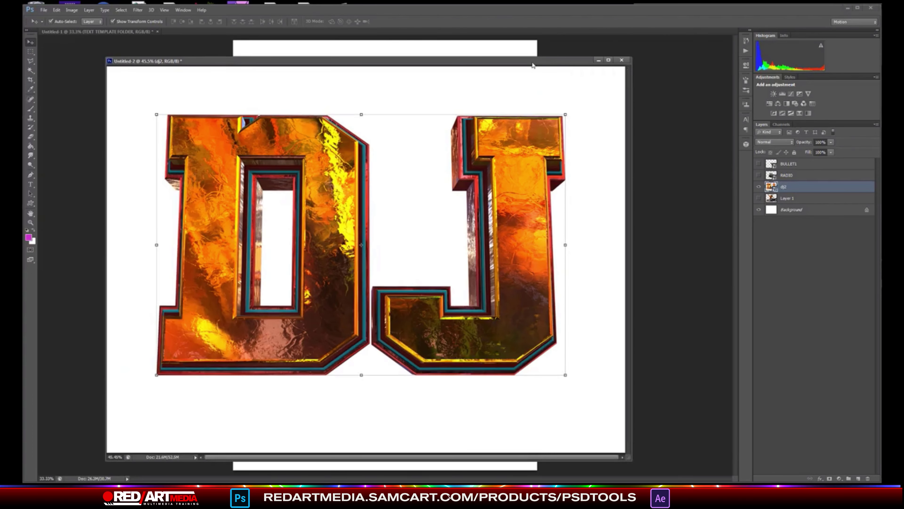
{"action": "left_click_drag", "start_coordinate": [533, 65], "coordinate": [577, 76]}
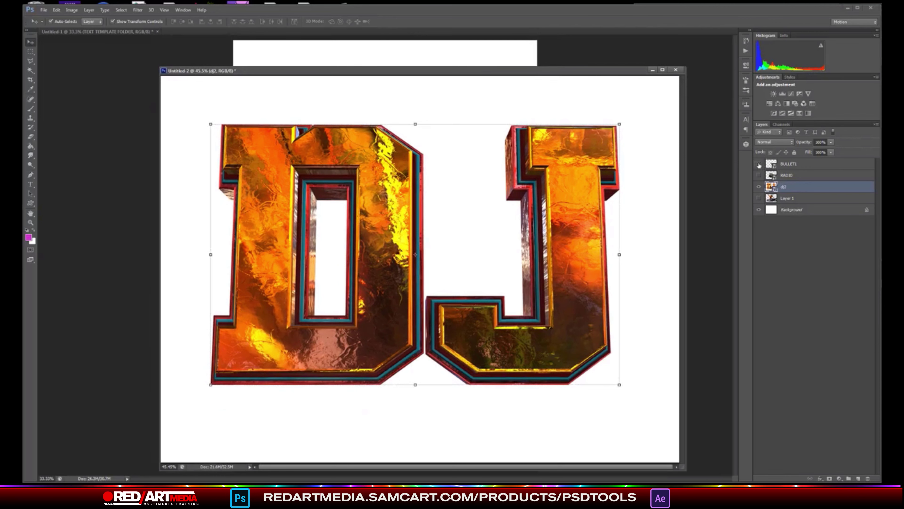
Show the BULLETS, RADIO and Layer 1 layers again in the Untitled-2 document
{"action": "left_click", "coordinate": [759, 164]}
{"action": "left_click", "coordinate": [759, 175]}
{"action": "left_click", "coordinate": [760, 198]}
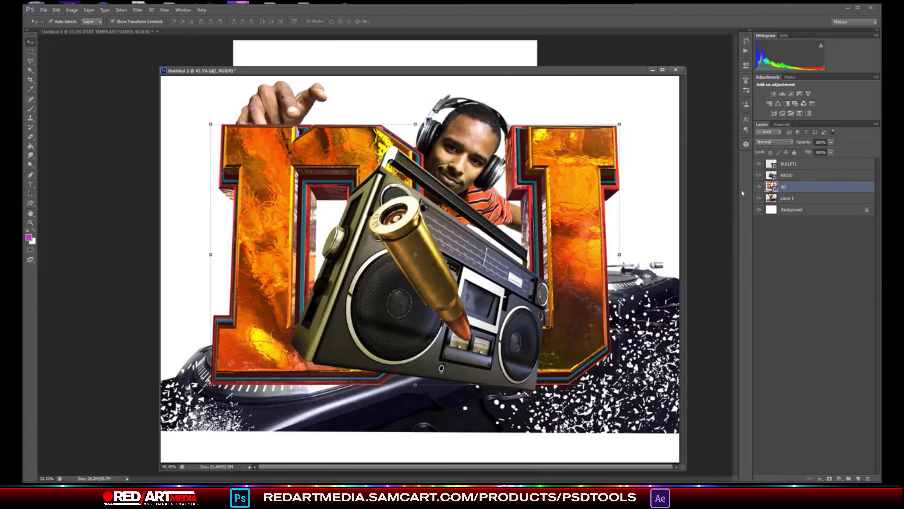
Select the four layers from Layer 1 to BULLETS and bring them together into the Untitled-1 flyer document
{"action": "left_click", "coordinate": [803, 198]}
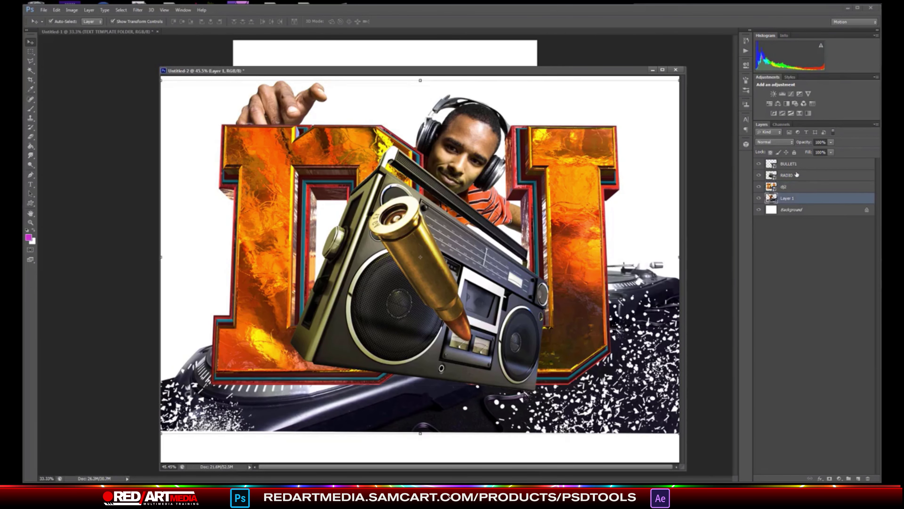
{"action": "left_click", "coordinate": [802, 166]}
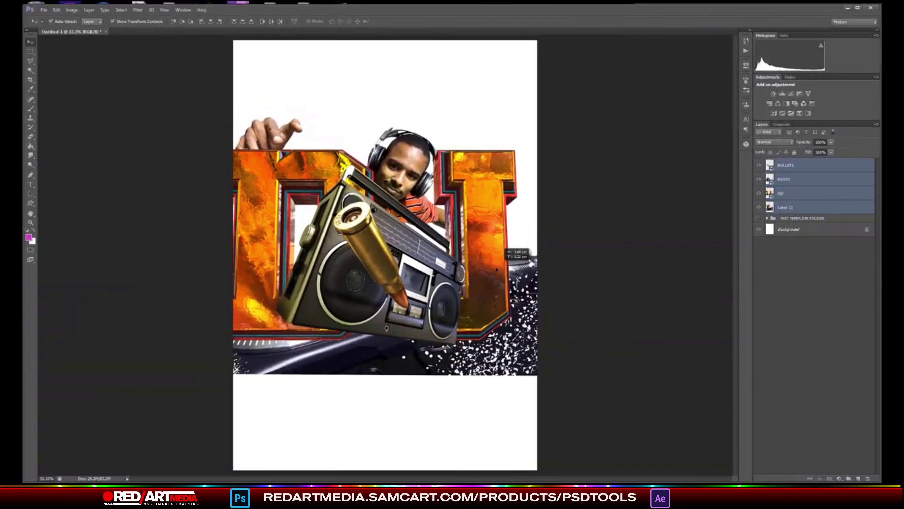
{"action": "mouse_move", "coordinate": [506, 255]}
{"action": "left_mouse_down"}
{"action": "mouse_move", "coordinate": [495, 264]}
{"action": "mouse_move", "coordinate": [496, 247]}
{"action": "left_mouse_up"}
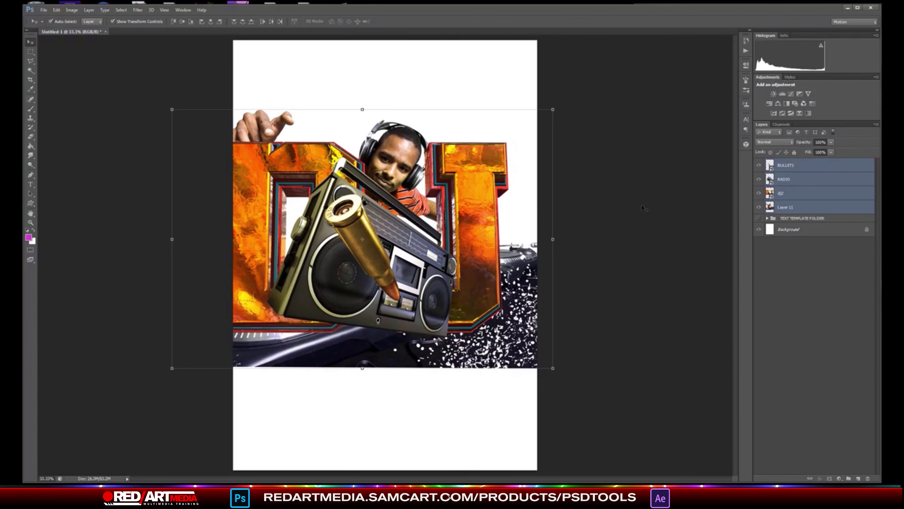
Hide the BULLETS, RADIO and dj2 layers so that only the DJ photo is displayed on the flyer
{"action": "left_click", "coordinate": [779, 259]}
{"action": "left_click", "coordinate": [759, 165]}
{"action": "left_click", "coordinate": [759, 179]}
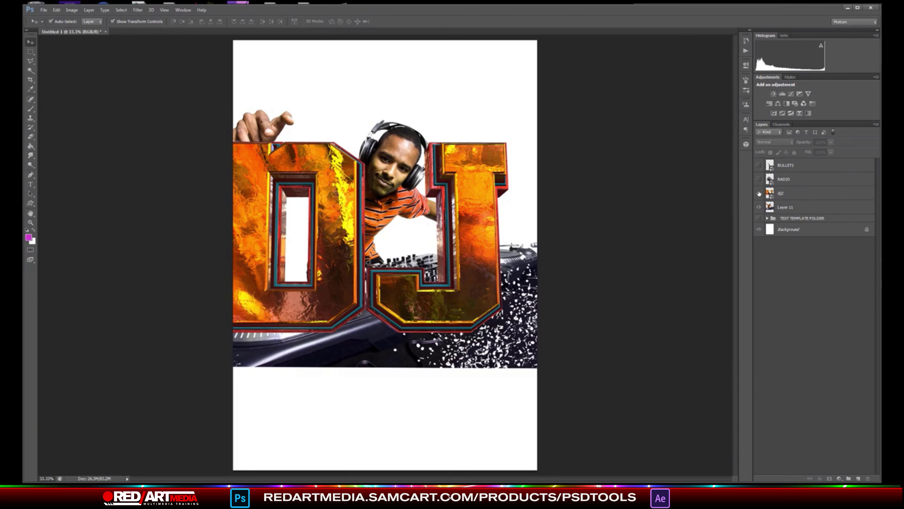
{"action": "left_click", "coordinate": [759, 193]}
{"action": "left_click", "coordinate": [759, 208]}
{"action": "left_click", "coordinate": [760, 207]}
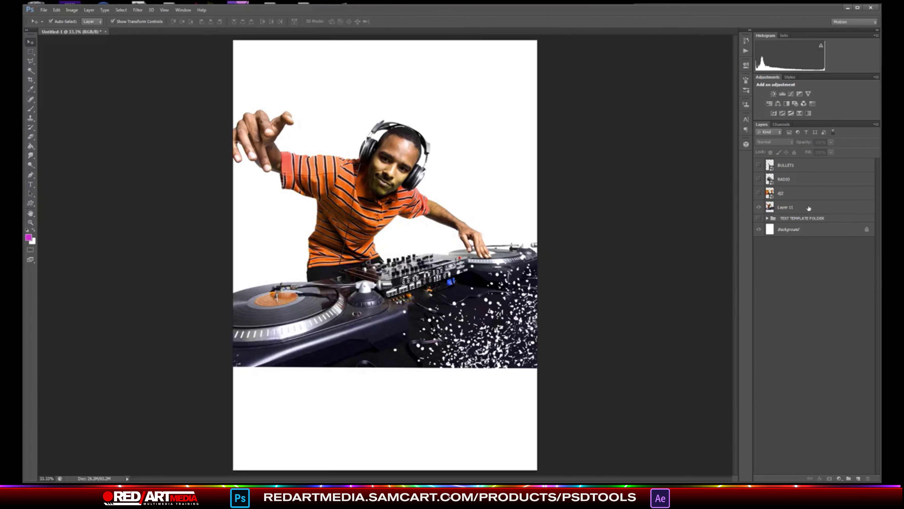
Move Layer 11 to the top of the layer stack and shift the DJ photo slightly up and to the right
{"action": "left_click", "coordinate": [802, 209]}
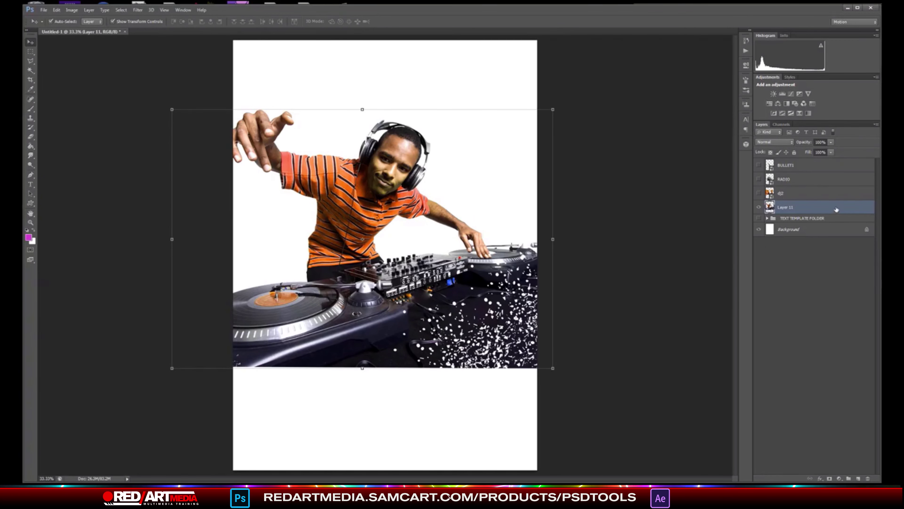
{"action": "left_click_drag", "start_coordinate": [848, 201], "coordinate": [843, 163]}
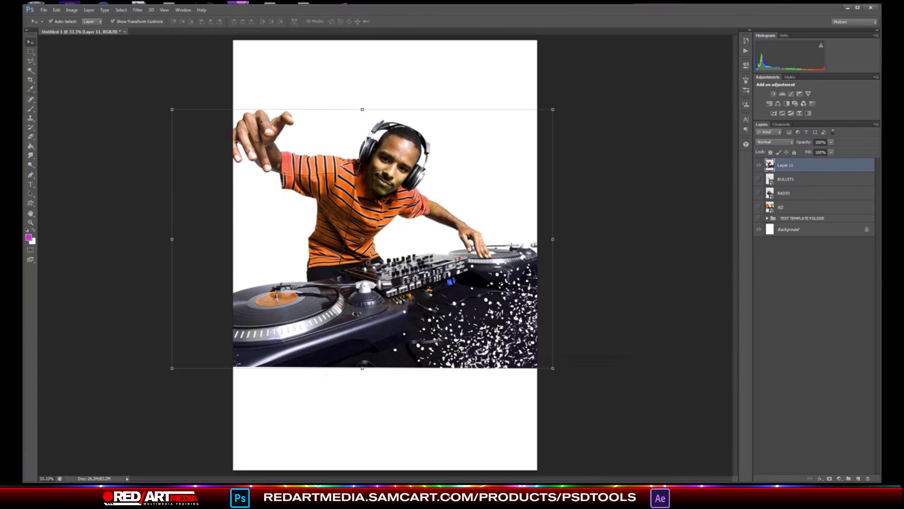
{"action": "left_click_drag", "start_coordinate": [362, 238], "coordinate": [384, 223]}
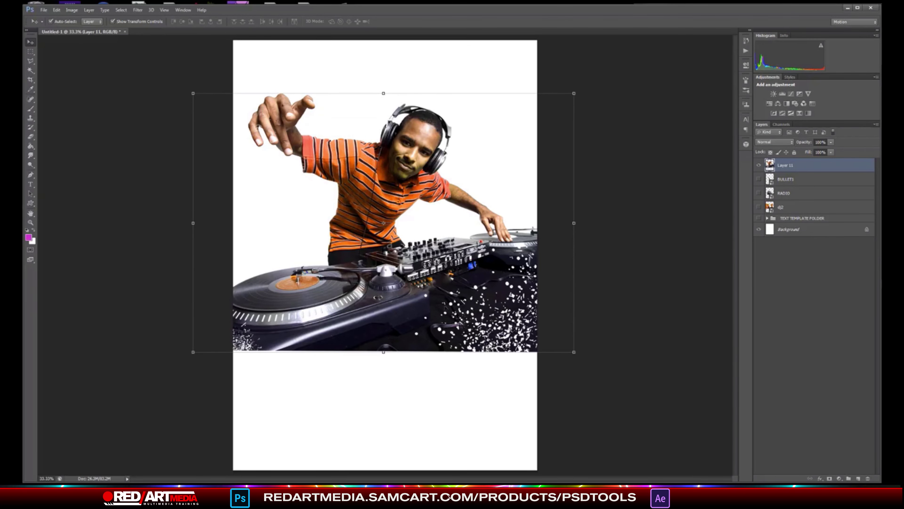
Rotate the DJ photo counterclockwise by about 13.3° and position it so the turntables slant across the flyer
{"action": "scroll", "coordinate": [402, 316], "scroll_direction": "up", "scroll_amount": 5}
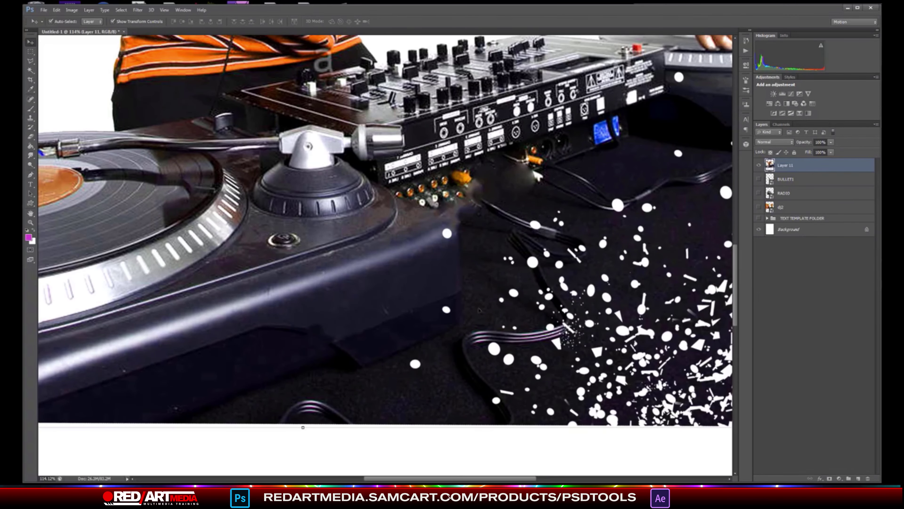
{"action": "scroll", "coordinate": [479, 311], "scroll_direction": "down", "scroll_amount": 2}
{"action": "scroll", "coordinate": [475, 309], "scroll_direction": "up", "scroll_amount": 9}
{"action": "scroll", "coordinate": [485, 130], "scroll_direction": "down", "scroll_amount": 2}
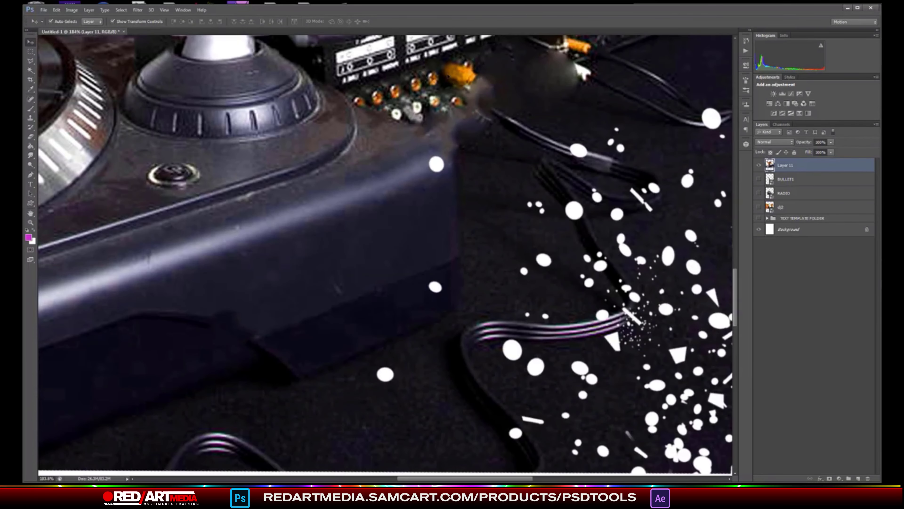
{"action": "scroll", "coordinate": [452, 135], "scroll_direction": "down", "scroll_amount": 8}
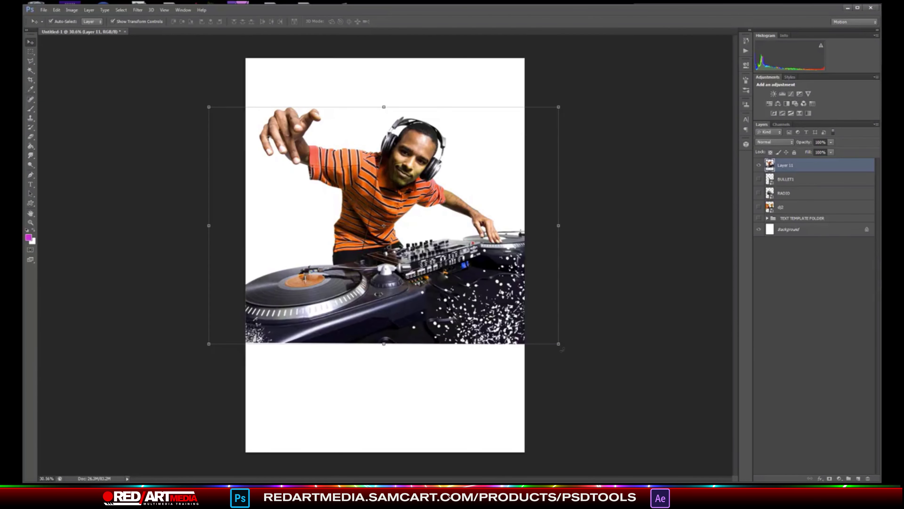
{"action": "left_click", "coordinate": [562, 349]}
{"action": "left_click_drag", "start_coordinate": [562, 357], "coordinate": [587, 302]}
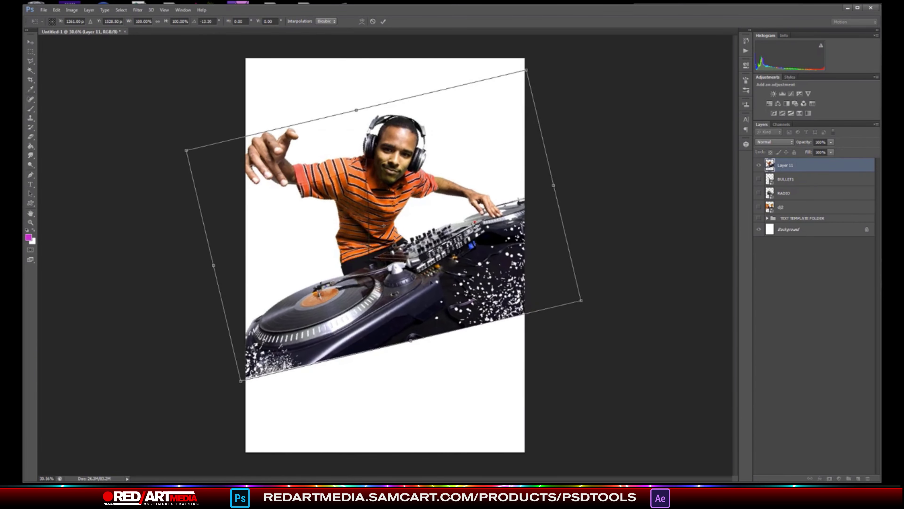
{"action": "mouse_move", "coordinate": [433, 280]}
{"action": "left_mouse_down"}
{"action": "mouse_move", "coordinate": [457, 266]}
{"action": "mouse_move", "coordinate": [433, 282]}
{"action": "mouse_move", "coordinate": [440, 278]}
{"action": "left_mouse_up"}
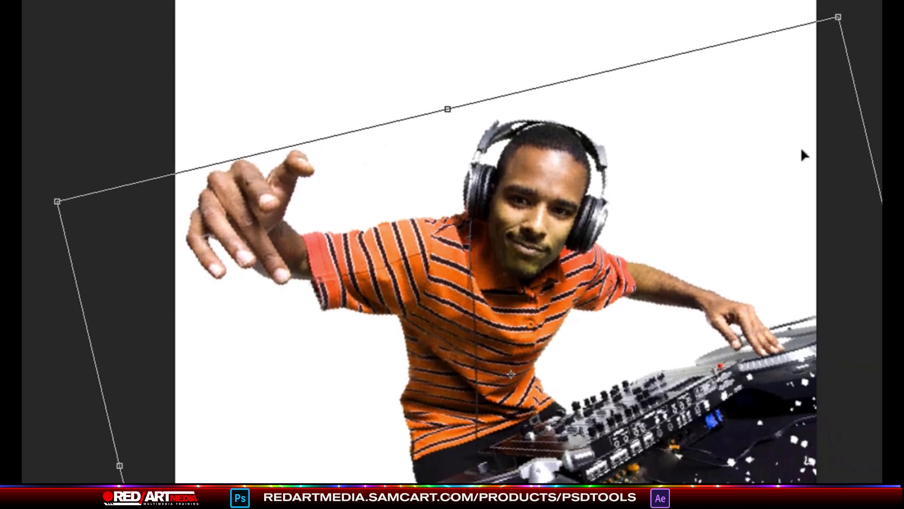
{"action": "mouse_move", "coordinate": [511, 374]}
{"action": "left_mouse_down"}
{"action": "mouse_move", "coordinate": [500, 383]}
{"action": "mouse_move", "coordinate": [513, 382]}
{"action": "left_mouse_up"}
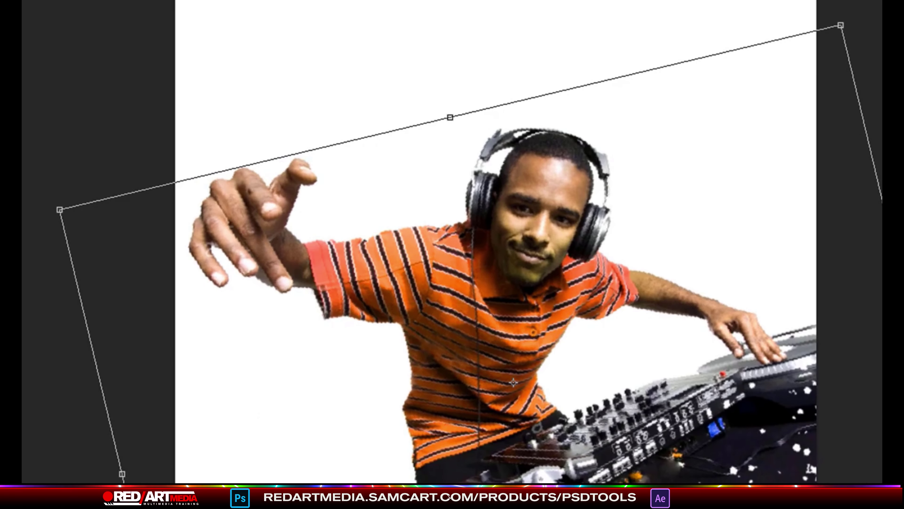
{"action": "key", "text": "Return"}
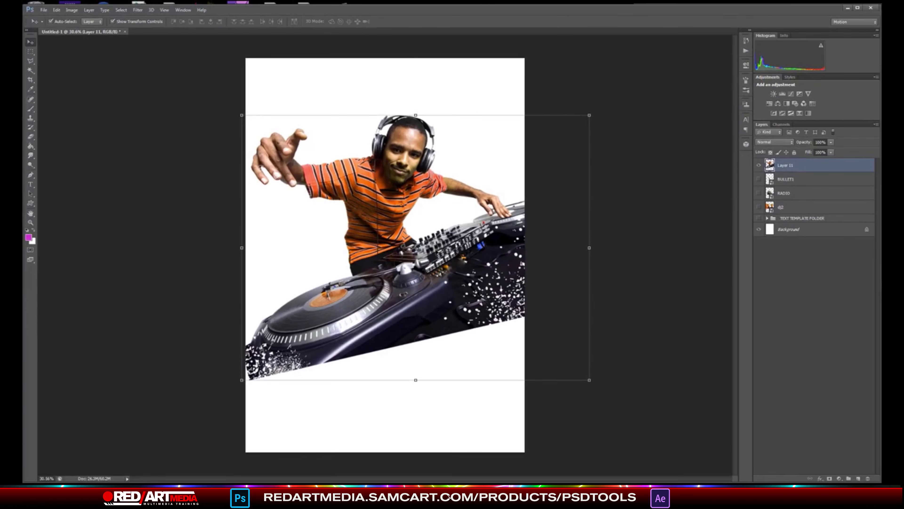
{"action": "left_click_drag", "start_coordinate": [617, 442], "coordinate": [601, 428]}
{"action": "left_click_drag", "start_coordinate": [432, 228], "coordinate": [437, 233]}
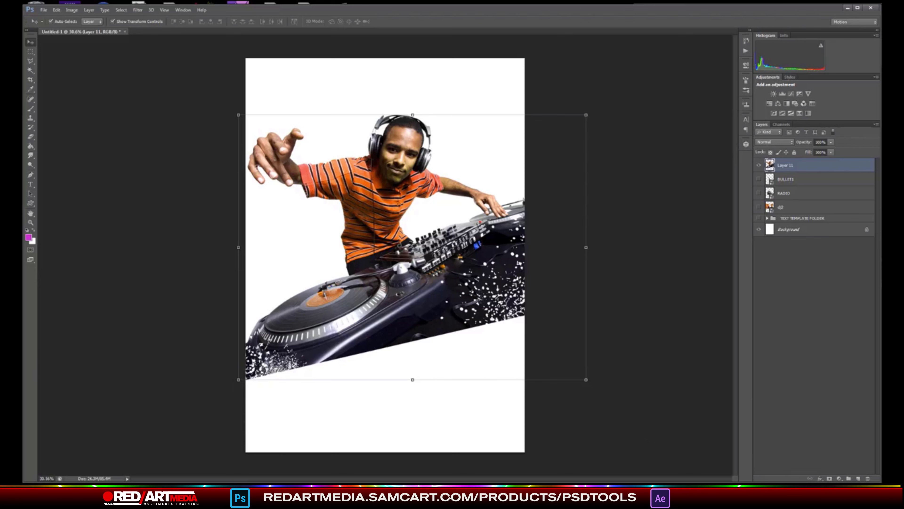
Bring up the color palette image for reference and return to the Untitled-1 flyer document
{"action": "left_click_drag", "start_coordinate": [903, 106], "coordinate": [603, 71]}
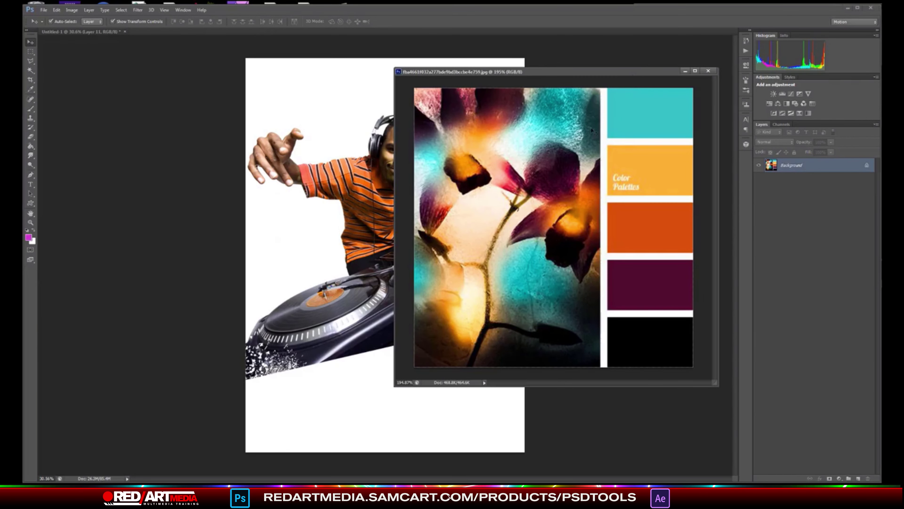
{"action": "left_click_drag", "start_coordinate": [642, 77], "coordinate": [902, 92]}
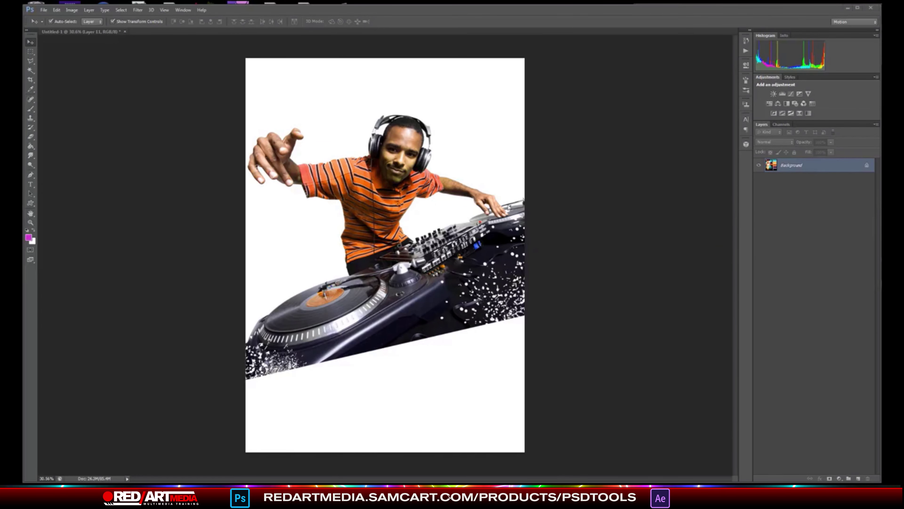
{"action": "left_click", "coordinate": [730, 383]}
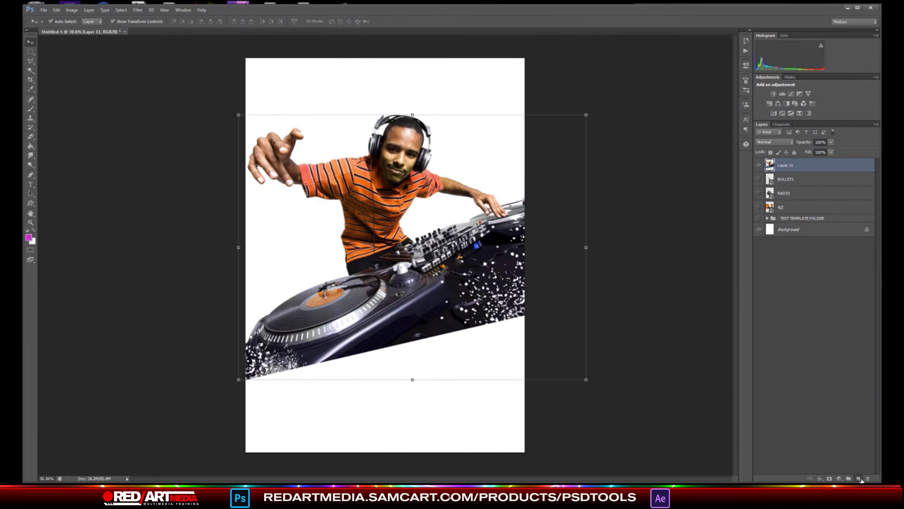
Add a new layer and move it down the layer stack toward the background
{"action": "left_click", "coordinate": [859, 478]}
{"action": "left_click_drag", "start_coordinate": [820, 173], "coordinate": [824, 232]}
Sample the teal swatch from the palette image and set the foreground color to a dark teal, 012b2a
{"action": "left_click", "coordinate": [28, 237]}
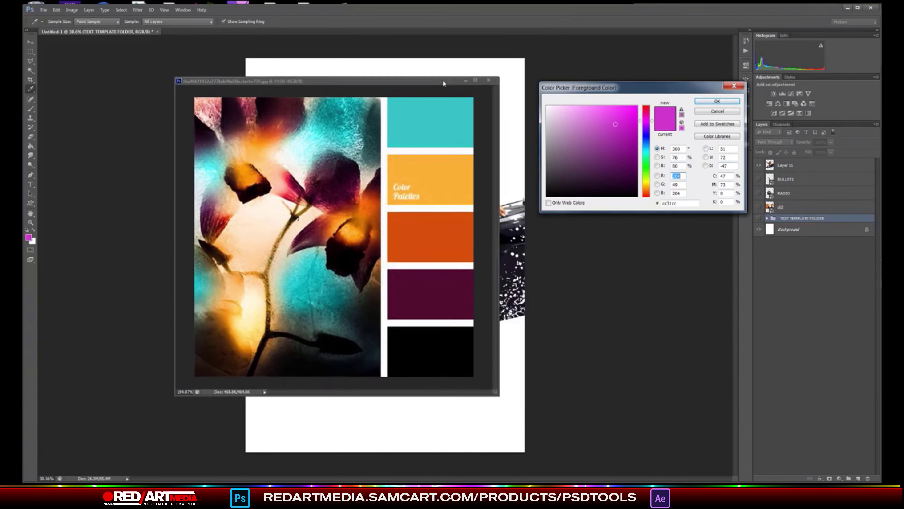
{"action": "left_click", "coordinate": [459, 108]}
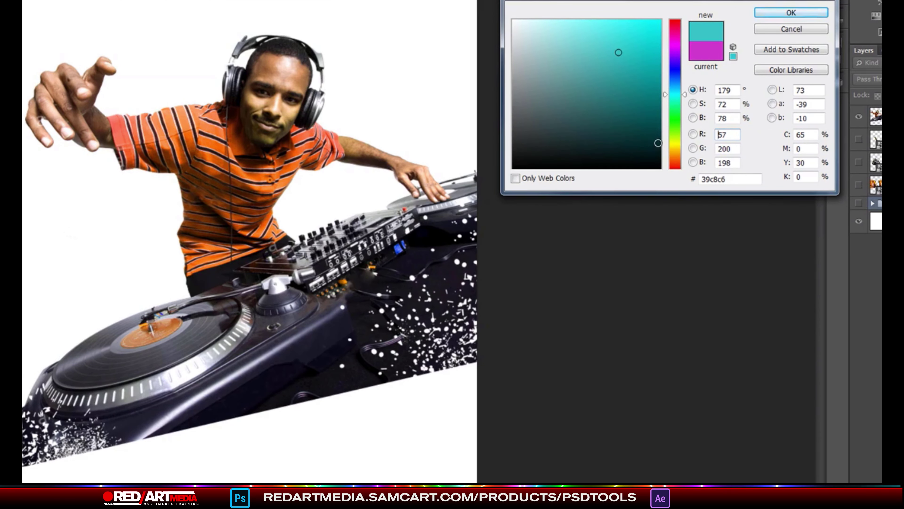
{"action": "left_click", "coordinate": [658, 144]}
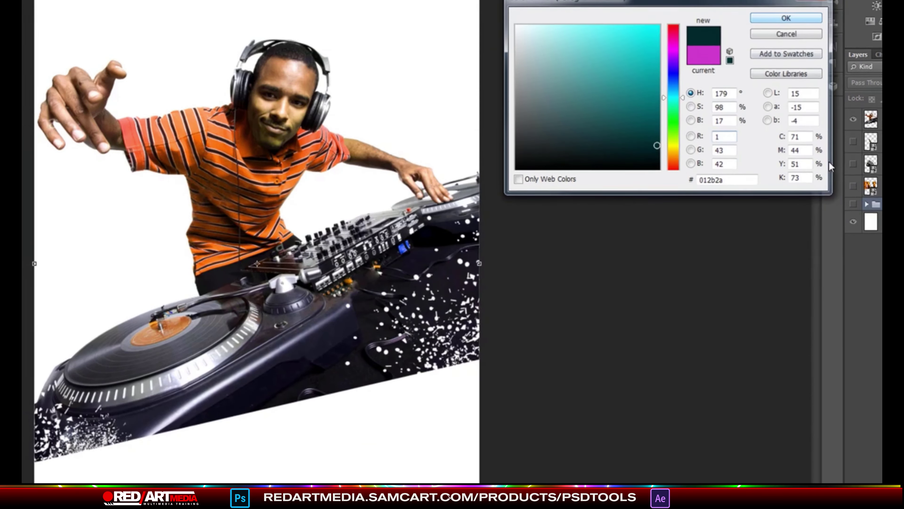
{"action": "left_click", "coordinate": [791, 12]}
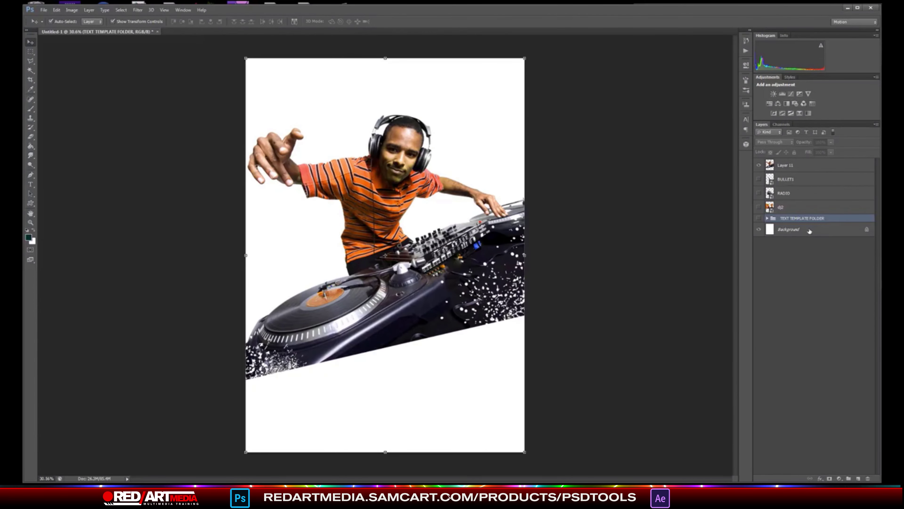
Fill the Background layer with the dark teal foreground color using the Paint Bucket
{"action": "left_click", "coordinate": [810, 230]}
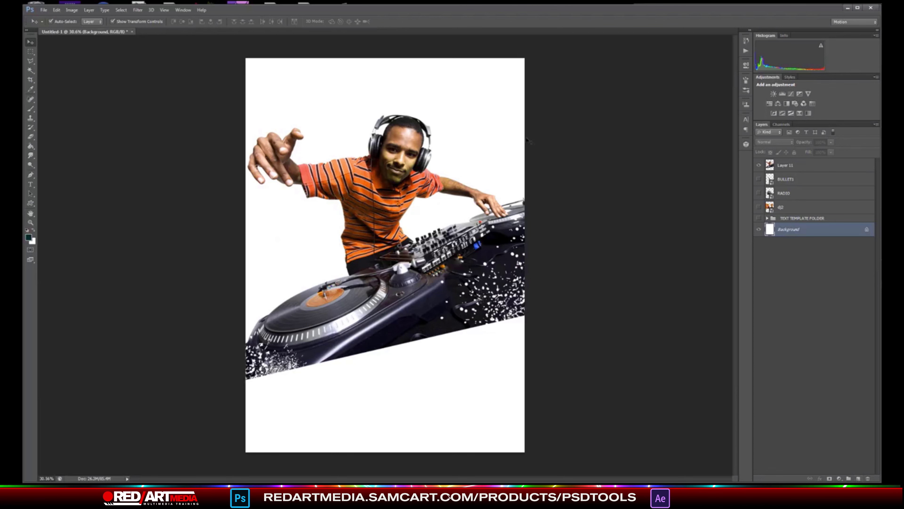
{"action": "left_click", "coordinate": [514, 151]}
{"action": "left_click", "coordinate": [815, 229]}
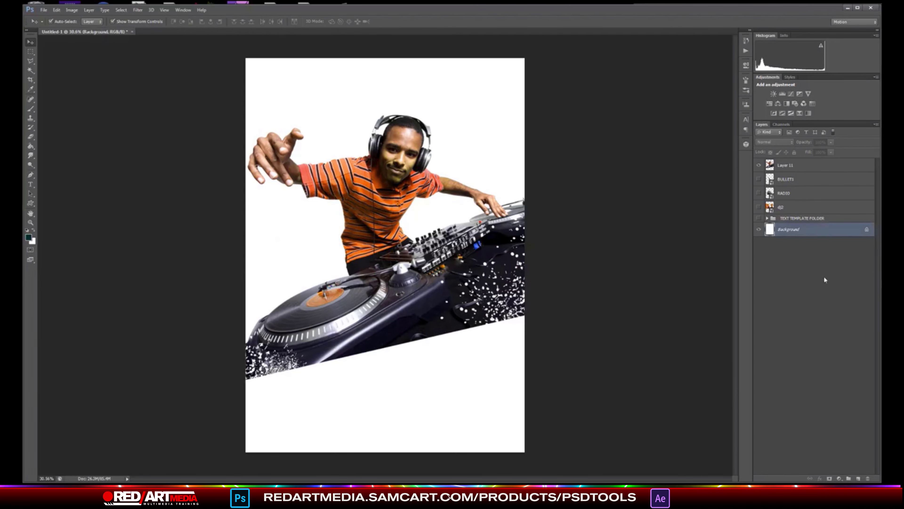
{"action": "left_click", "coordinate": [31, 146]}
{"action": "left_click", "coordinate": [495, 370]}
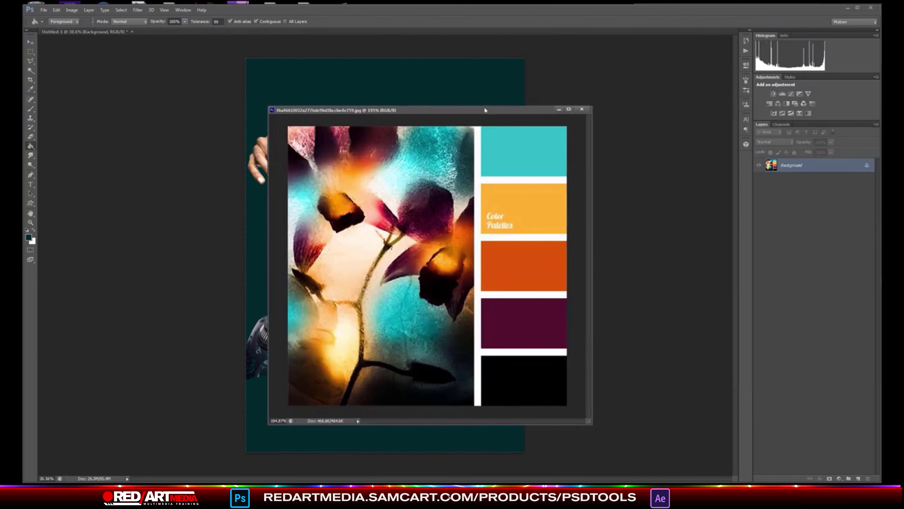
Move the palette image out of the way and add a new layer directly above the flyer's background
{"action": "left_click_drag", "start_coordinate": [494, 109], "coordinate": [902, 92]}
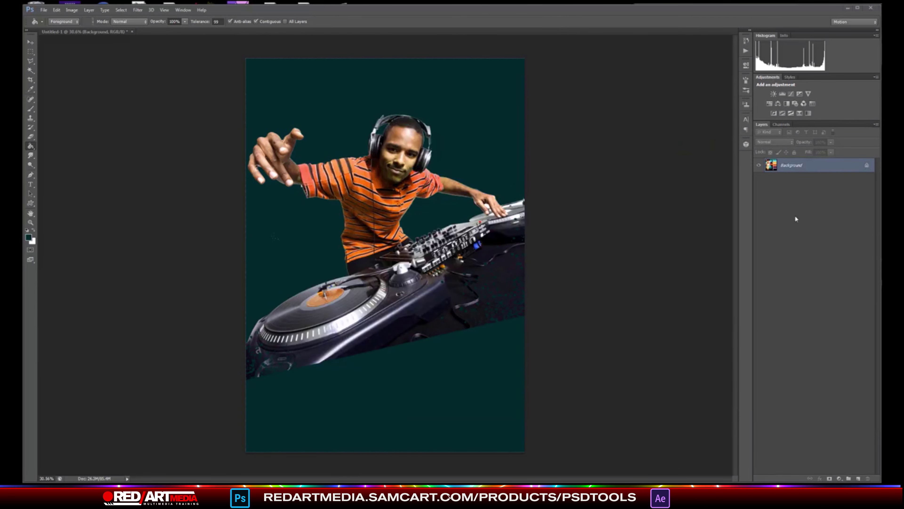
{"action": "left_click", "coordinate": [615, 209]}
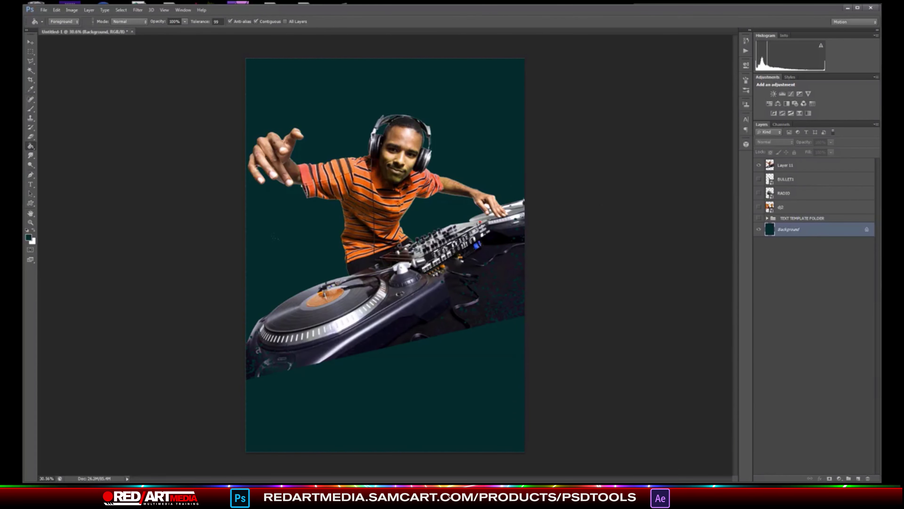
{"action": "left_click", "coordinate": [858, 479]}
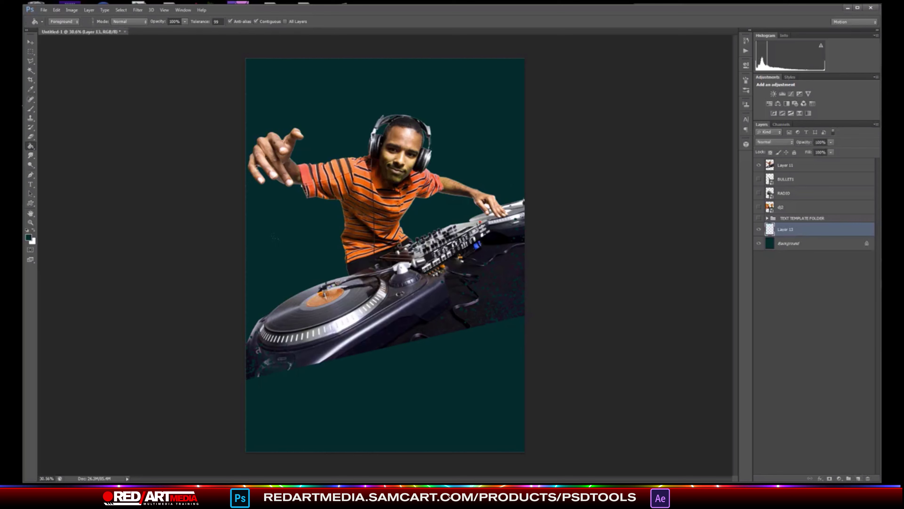
Choose a rough paint-stroke brush tip and paint lighter teal strokes across the new layer, above and below the DJ photo
{"action": "left_click", "coordinate": [30, 110]}
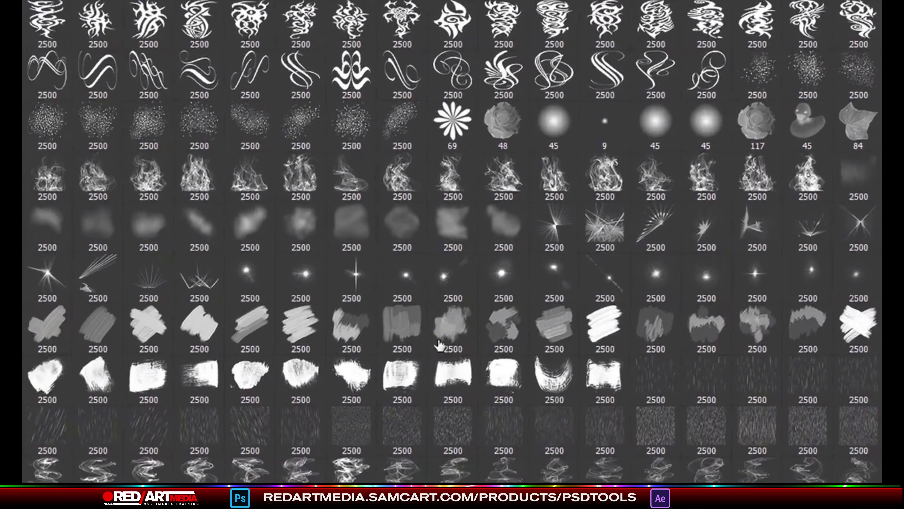
{"action": "double_click", "coordinate": [333, 151]}
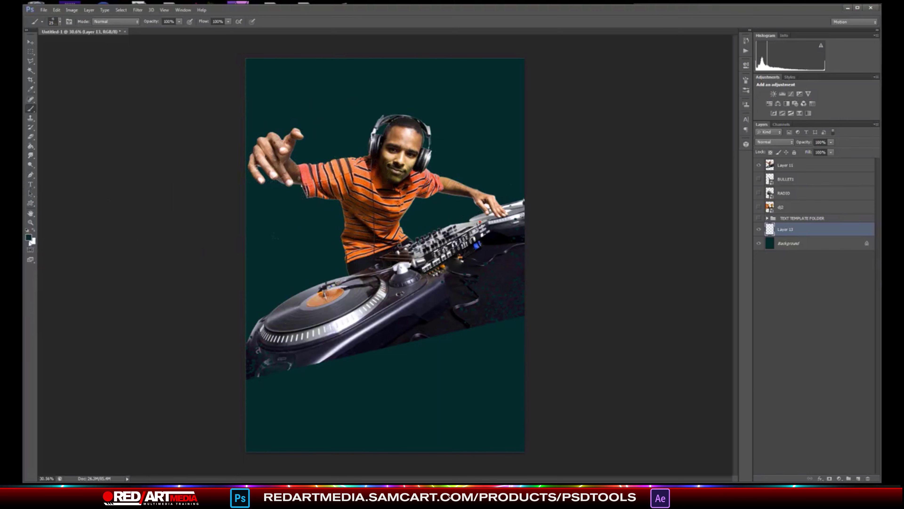
{"action": "left_click", "coordinate": [29, 238]}
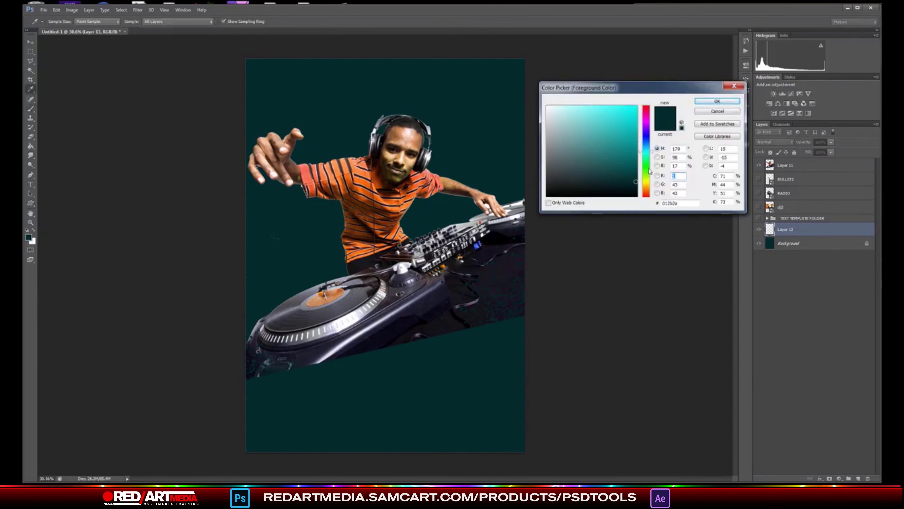
{"action": "left_click", "coordinate": [633, 160]}
{"action": "left_click", "coordinate": [717, 102]}
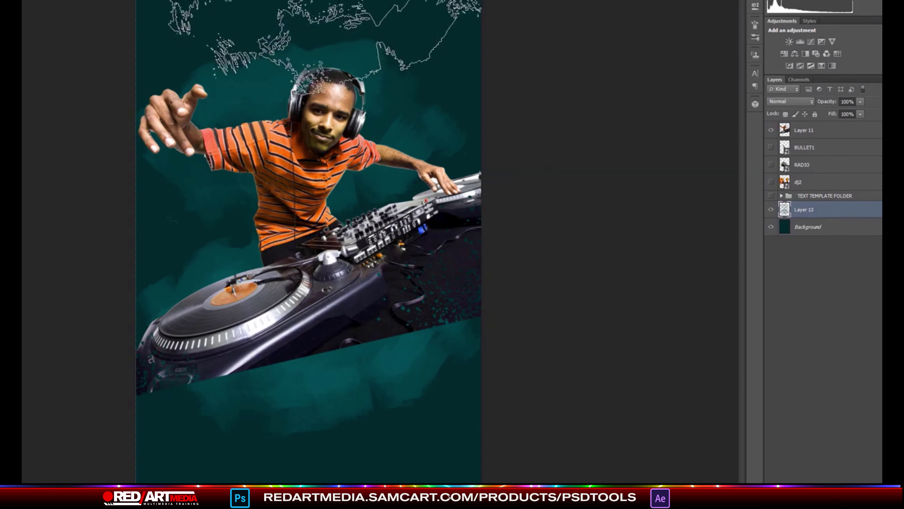
{"action": "left_click", "coordinate": [322, 55]}
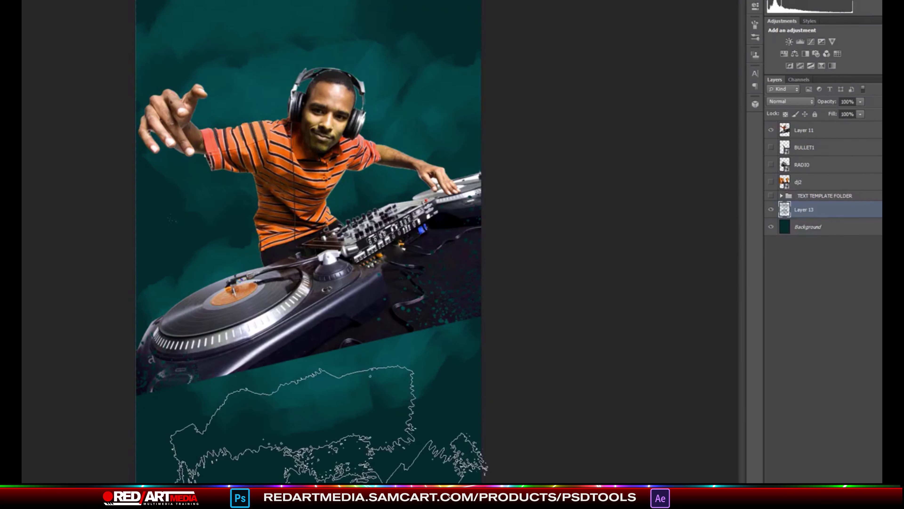
{"action": "left_click", "coordinate": [347, 449]}
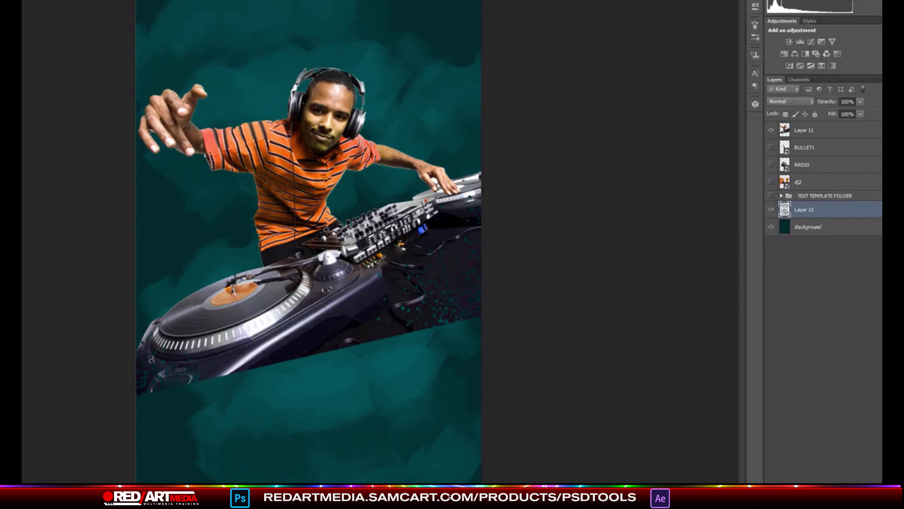
Set the foreground color to bright teal 0bc2bf and paint strokes around the DJ on another new layer
{"action": "left_click", "coordinate": [22, 223]}
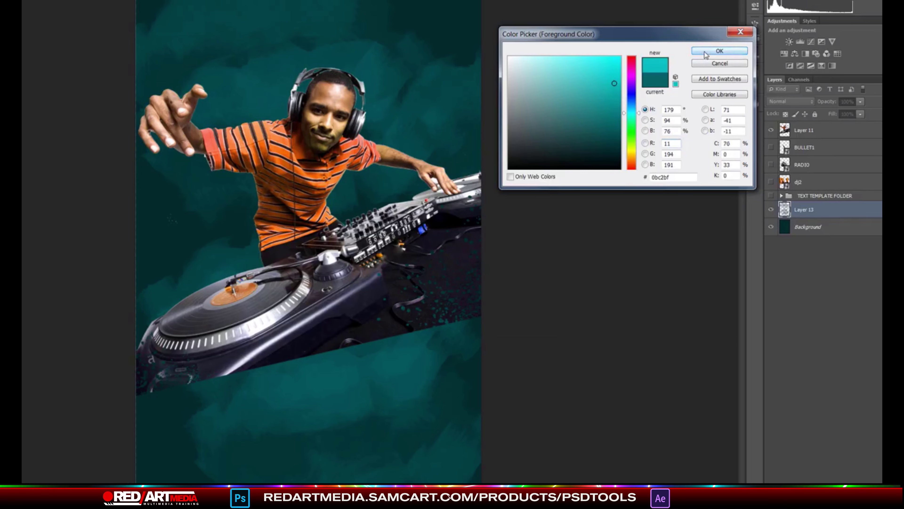
{"action": "left_click", "coordinate": [707, 54]}
{"action": "left_click", "coordinate": [868, 477]}
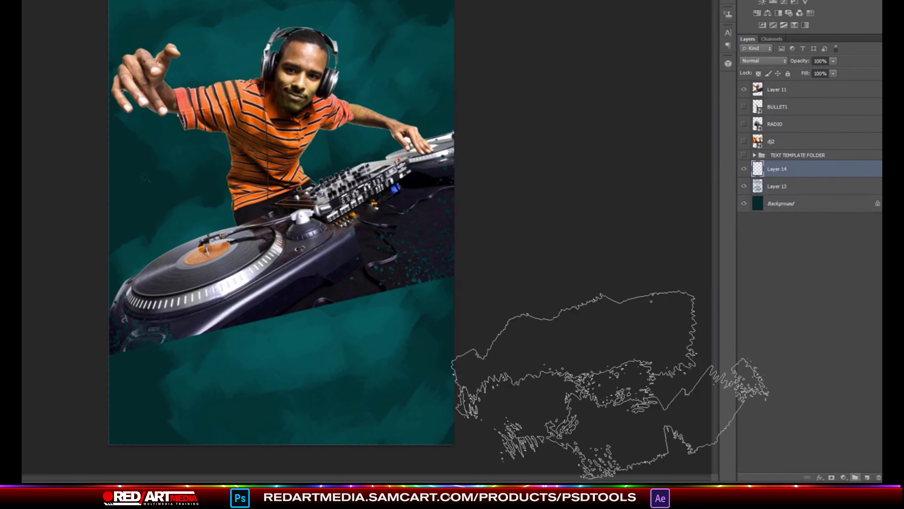
{"action": "left_click", "coordinate": [259, 138]}
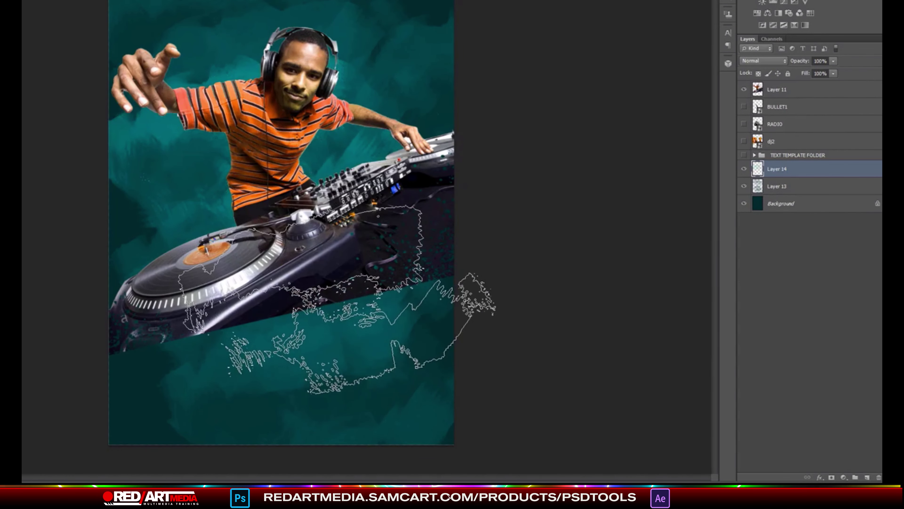
{"action": "left_click", "coordinate": [311, 297]}
{"action": "left_click", "coordinate": [300, 60]}
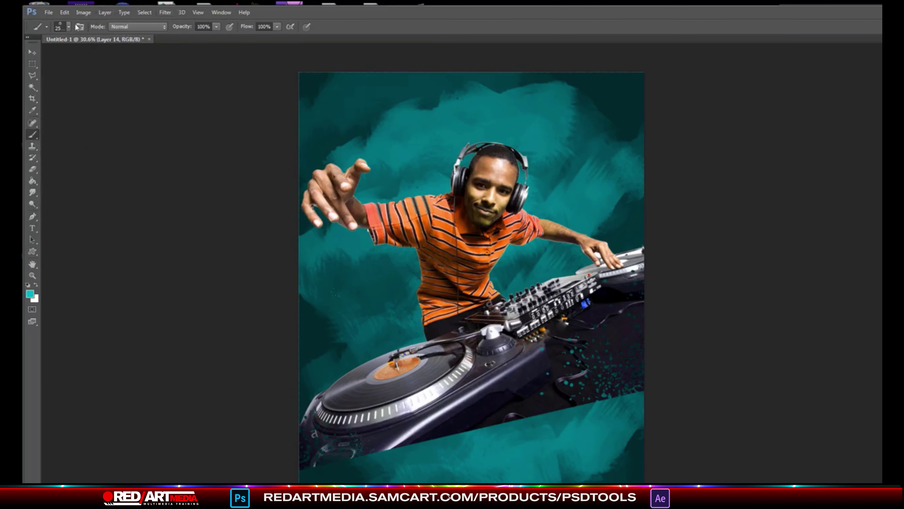
Choose a splattered paint-stroke brush tip, paint bright teal texture behind the DJ, and reduce the brush size to 1500 px
{"action": "right_click", "coordinate": [398, 185]}
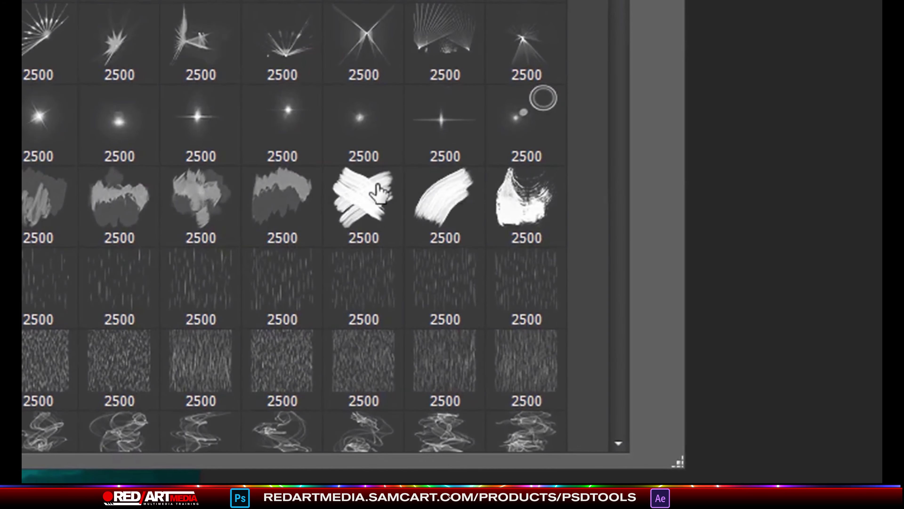
{"action": "left_click", "coordinate": [523, 197]}
{"action": "key", "text": "Return"}
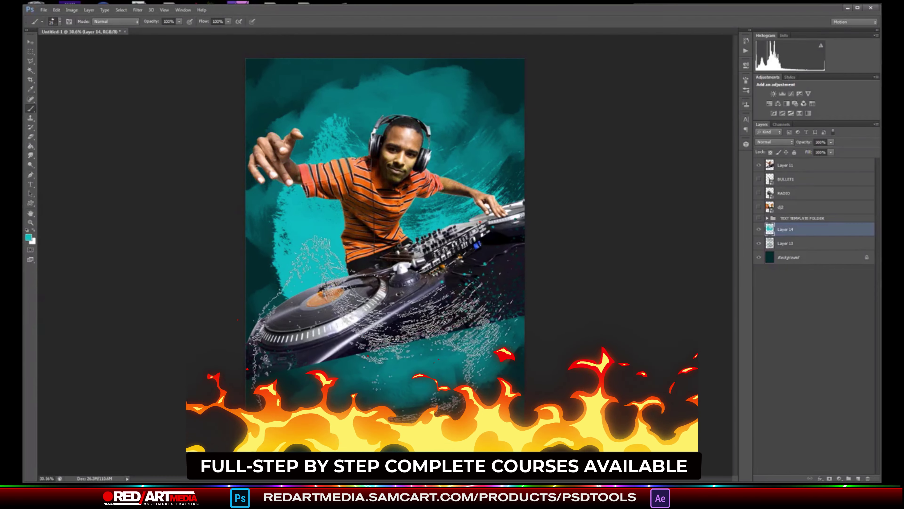
{"action": "key", "text": "bracketleft"}
{"action": "key", "text": "bracketleft"}
{"action": "key", "text": "bracketleft"}
{"action": "key", "text": "bracketleft"}
{"action": "key", "text": "bracketleft"}
{"action": "key", "text": "bracketleft"}
{"action": "key", "text": "bracketleft"}
{"action": "key", "text": "bracketleft"}
{"action": "key", "text": "bracketleft"}
{"action": "key", "text": "bracketleft"}
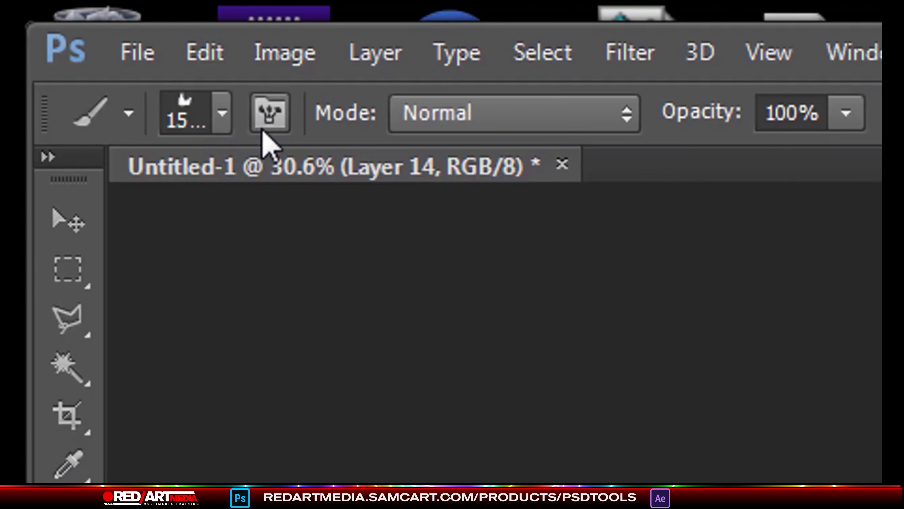
Rotate the brush tip to -148°, enlarge it to 2100 px, and paint bright teal strokes below the turntables
{"action": "left_click", "coordinate": [264, 130]}
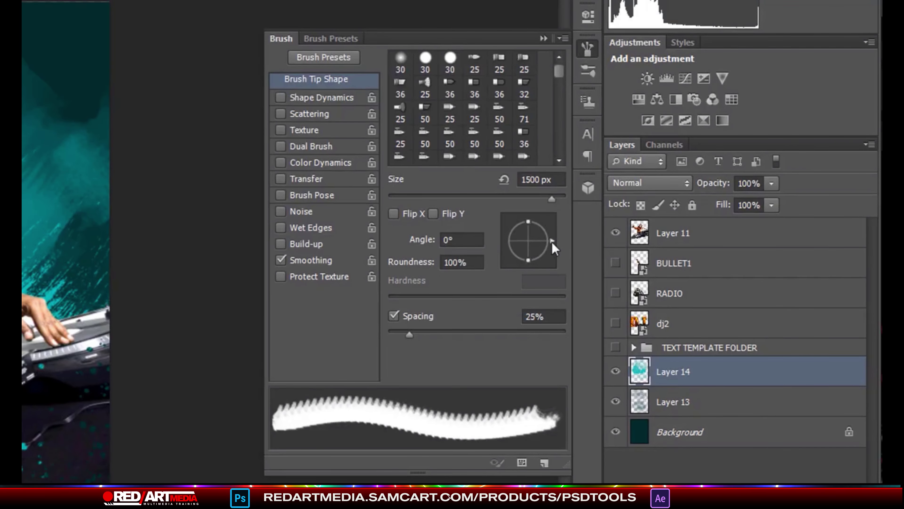
{"action": "mouse_move", "coordinate": [553, 247]}
{"action": "left_mouse_down"}
{"action": "mouse_move", "coordinate": [543, 259]}
{"action": "mouse_move", "coordinate": [510, 254]}
{"action": "left_mouse_up"}
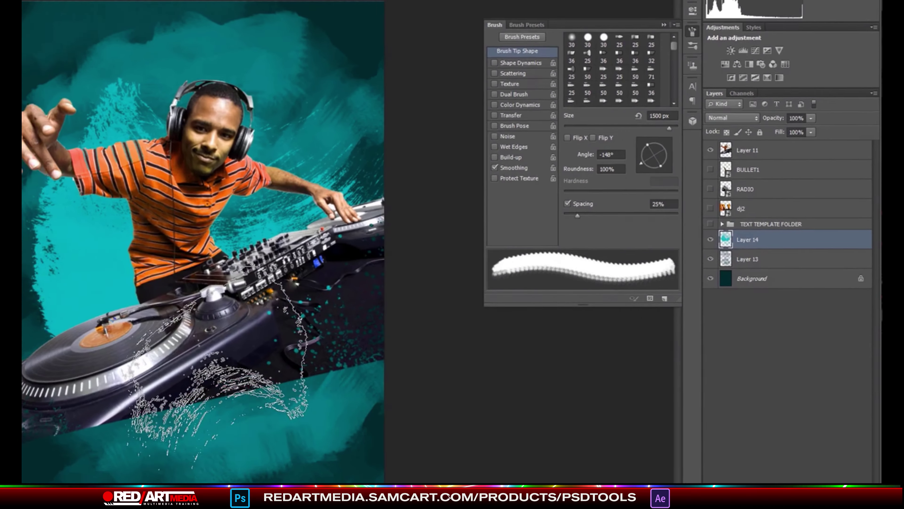
{"action": "key", "text": "bracketright"}
{"action": "key", "text": "bracketright"}
{"action": "key", "text": "bracketright"}
{"action": "key", "text": "bracketright"}
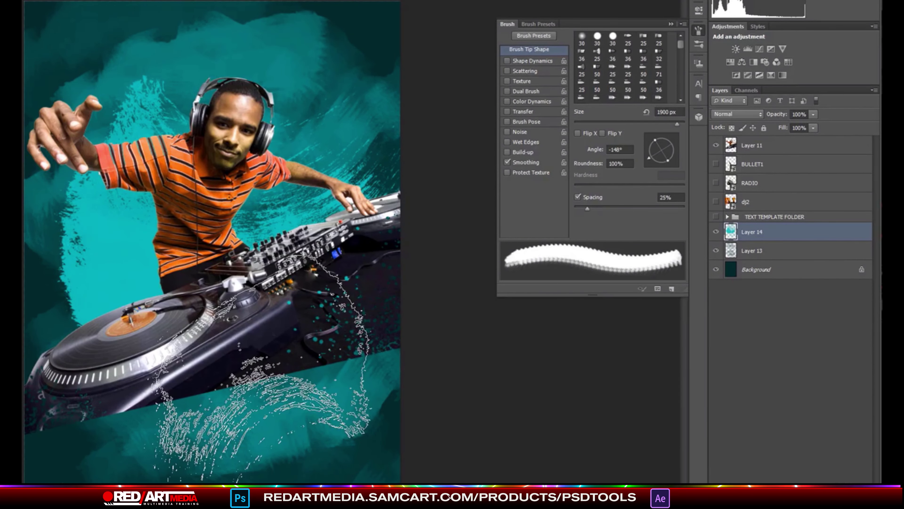
{"action": "key", "text": "bracketright"}
{"action": "key", "text": "bracketright"}
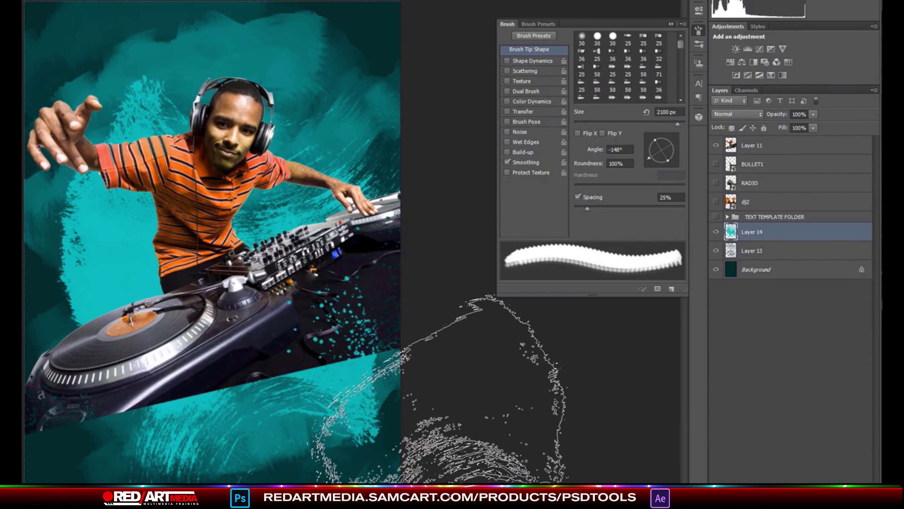
Reduce the brush to 1600 px while painting more bright teal texture beneath the record deck
{"action": "key", "text": "bracketleft"}
{"action": "key", "text": "bracketleft"}
{"action": "key", "text": "bracketleft"}
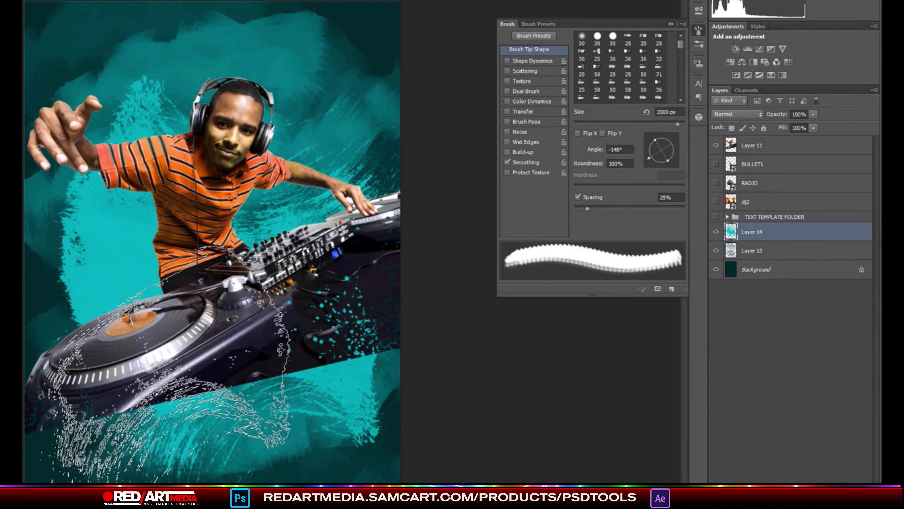
{"action": "key", "text": "bracketleft"}
{"action": "key", "text": "bracketleft"}
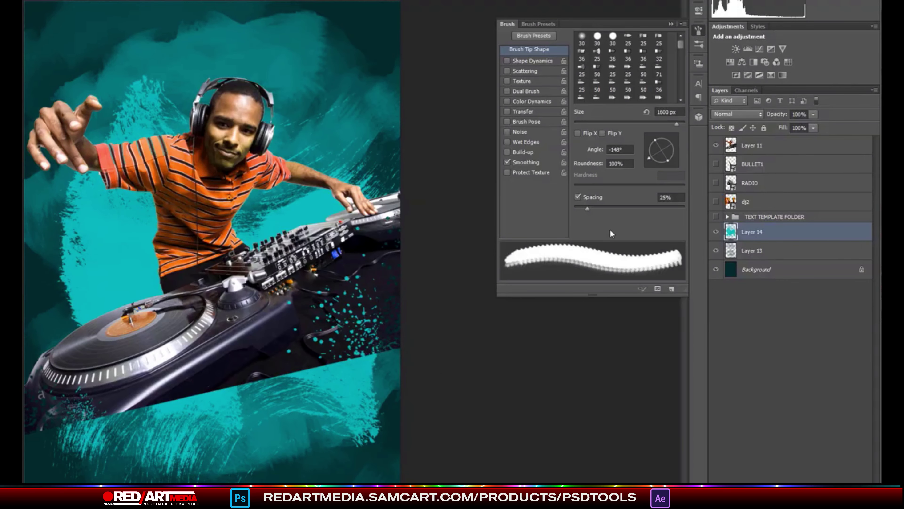
Rotate the brush tip to 63°, reduce it to 900 px, and paint a bright teal splash beside the DJ's head
{"action": "mouse_move", "coordinate": [657, 150]}
{"action": "left_mouse_down"}
{"action": "mouse_move", "coordinate": [663, 139]}
{"action": "mouse_move", "coordinate": [678, 150]}
{"action": "mouse_move", "coordinate": [668, 137]}
{"action": "left_mouse_up"}
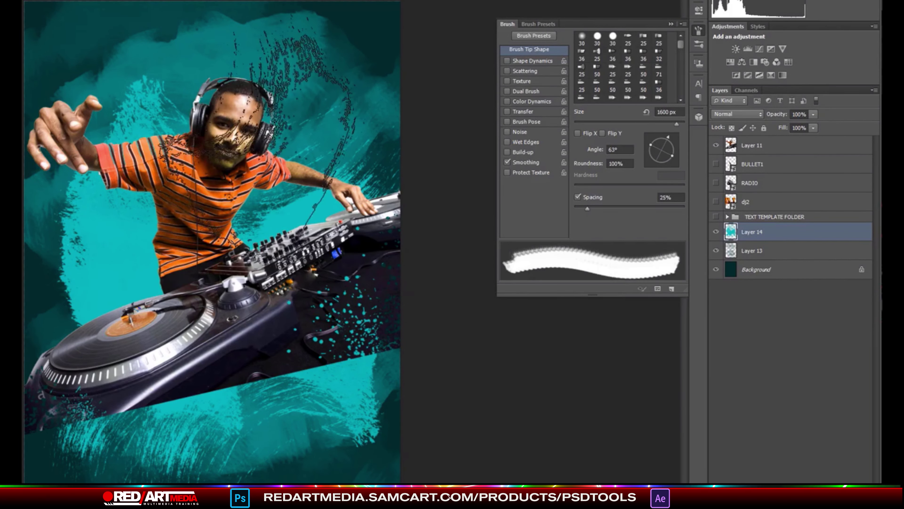
{"action": "key", "text": "bracketleft"}
{"action": "key", "text": "bracketleft"}
{"action": "key", "text": "bracketleft"}
{"action": "key", "text": "bracketleft"}
{"action": "key", "text": "bracketleft"}
{"action": "key", "text": "bracketleft"}
{"action": "key", "text": "bracketleft"}
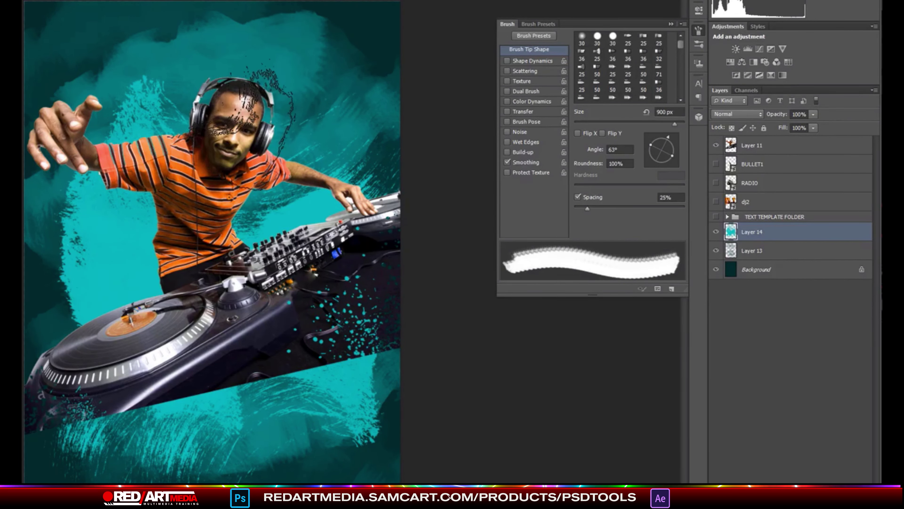
{"action": "left_click", "coordinate": [245, 130]}
Set the foreground color to dark teal 024645 and paint shading over the bright area behind the DJ's outstretched arm
{"action": "scroll", "coordinate": [246, 130], "scroll_direction": "up", "scroll_amount": 1}
{"action": "scroll", "coordinate": [338, 410], "scroll_direction": "down", "scroll_amount": 2}
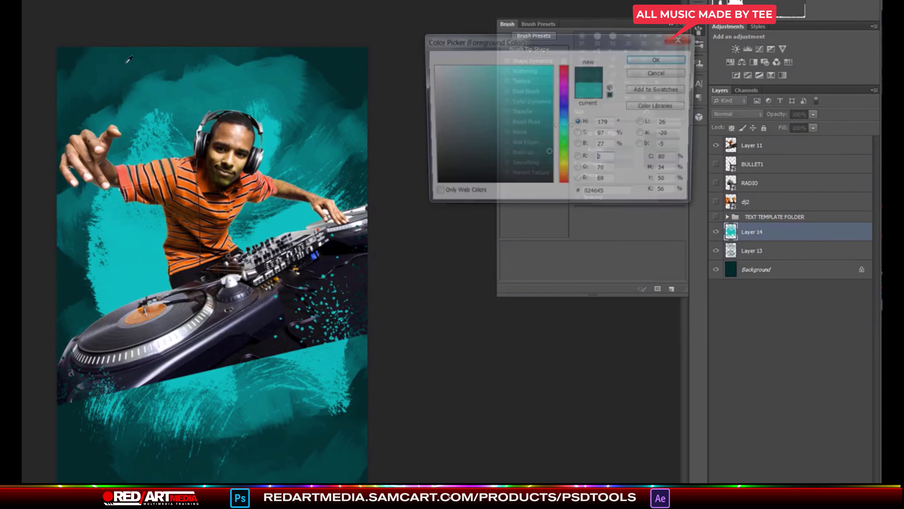
{"action": "key", "text": "Return"}
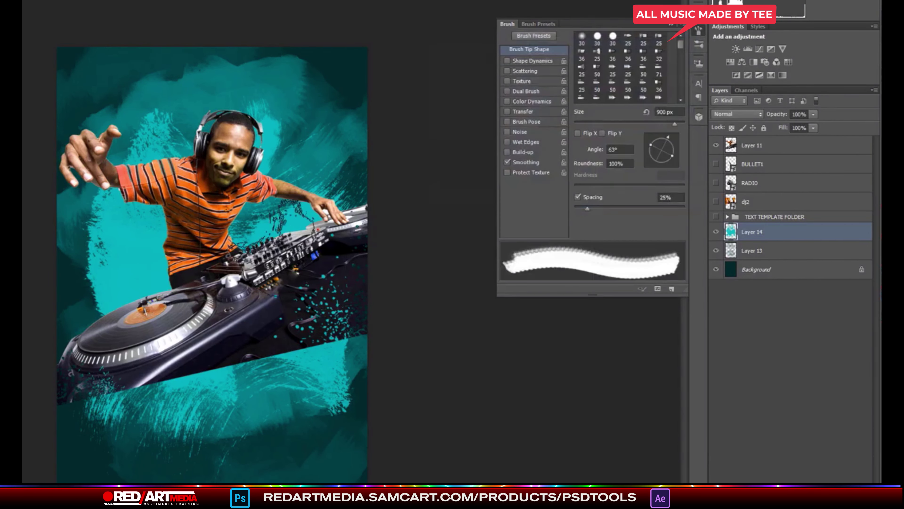
{"action": "left_click", "coordinate": [146, 272]}
{"action": "key", "text": "ctrl+plus"}
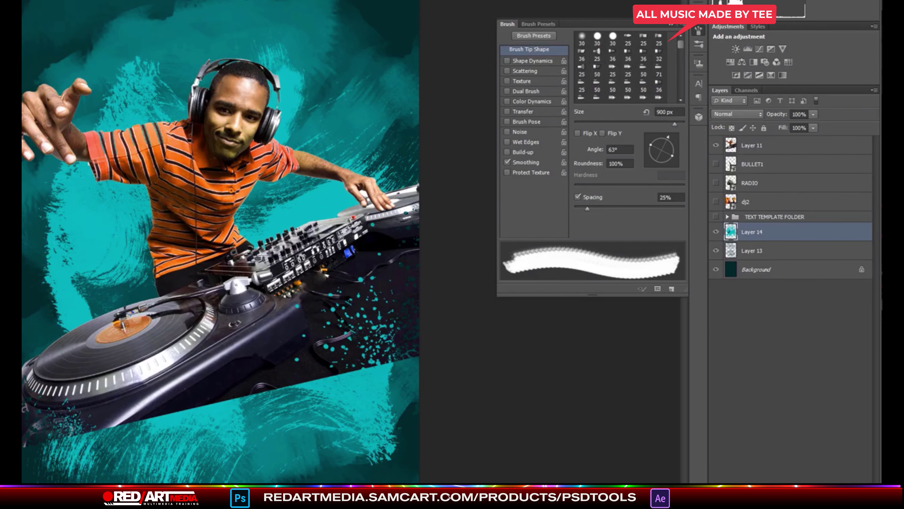
Choose a 2500 px paint-stroke brush tip and add a new layer above the painted teal layer
{"action": "left_click", "coordinate": [60, 23]}
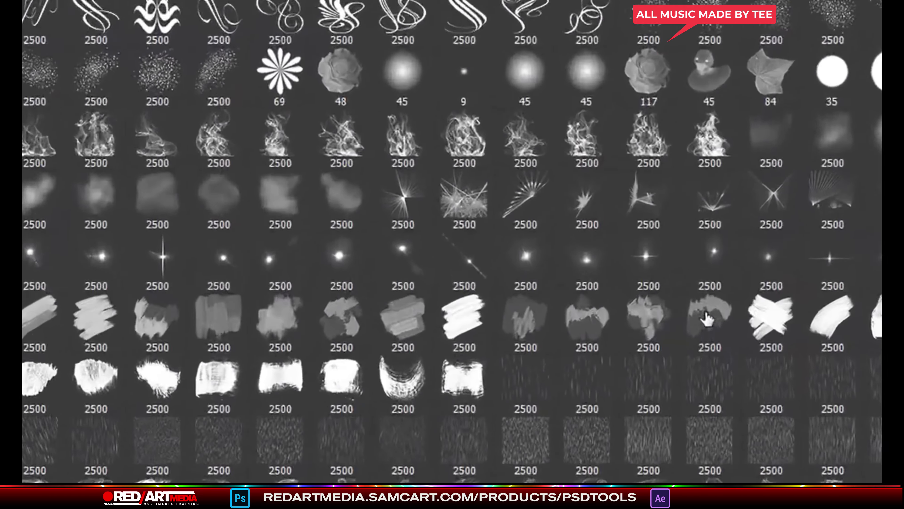
{"action": "double_click", "coordinate": [527, 311]}
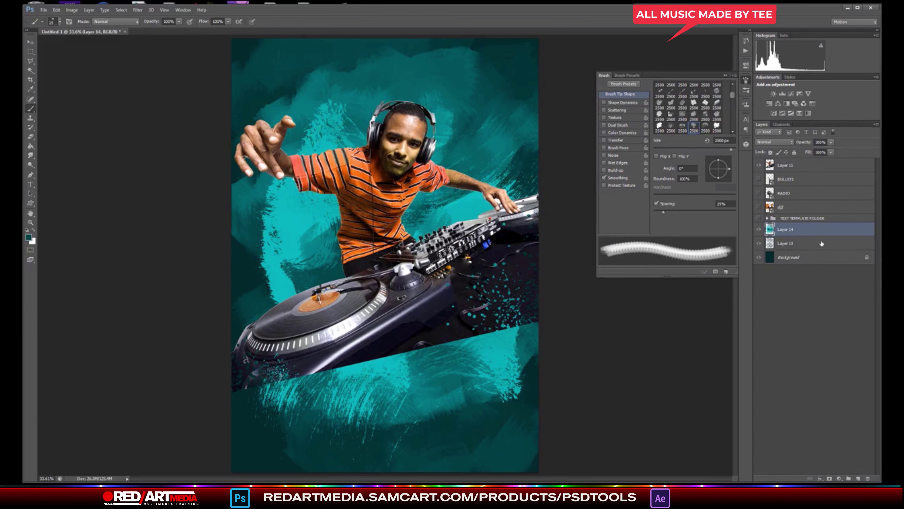
{"action": "left_click", "coordinate": [858, 479]}
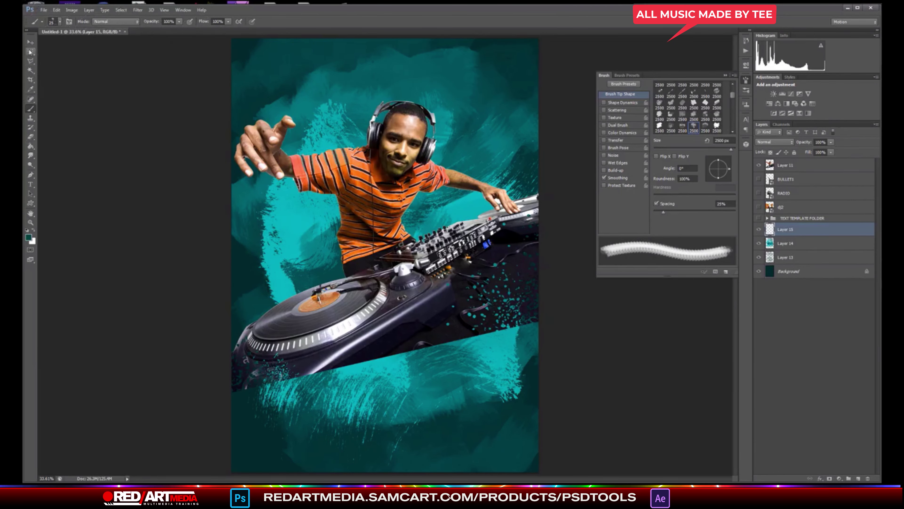
Draw a tall elliptical selection behind the DJ, reaching from above his head to near the flyer's lower edge
{"action": "left_click_drag", "start_coordinate": [31, 52], "coordinate": [77, 52]}
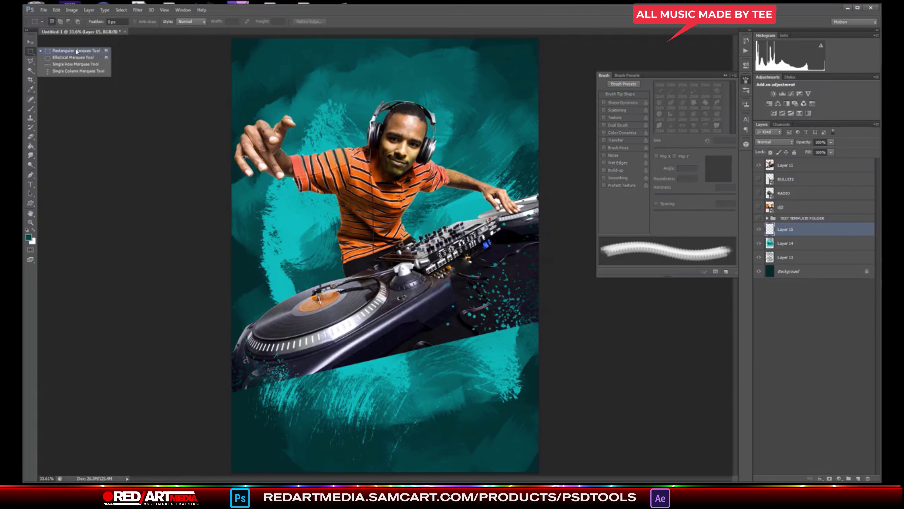
{"action": "left_click", "coordinate": [59, 58]}
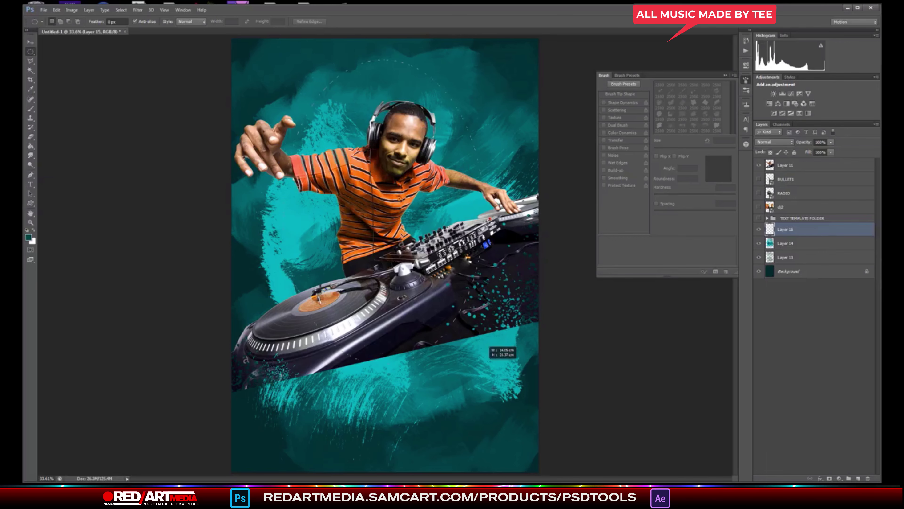
{"action": "left_click_drag", "start_coordinate": [493, 447], "coordinate": [494, 448]}
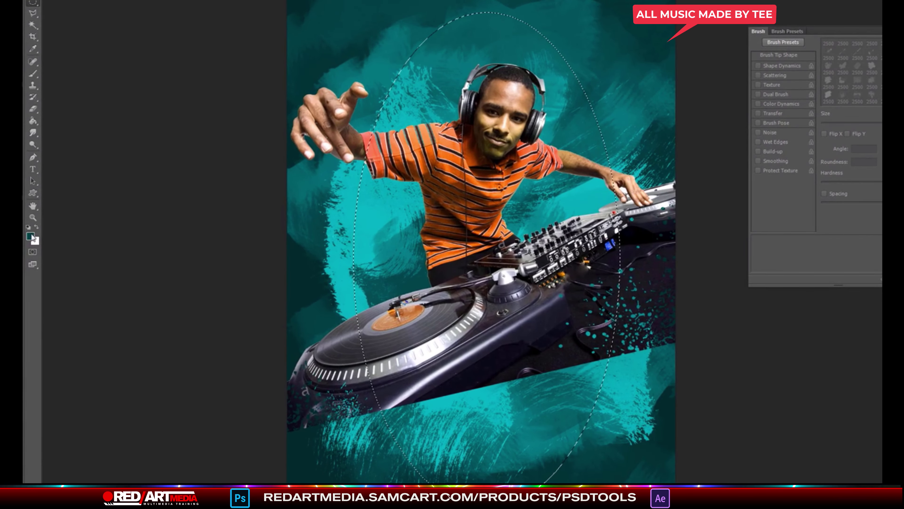
Set the foreground color to bright cyan 00fffb, fill the elliptical selection with it and clear the selection
{"action": "left_click", "coordinate": [32, 236]}
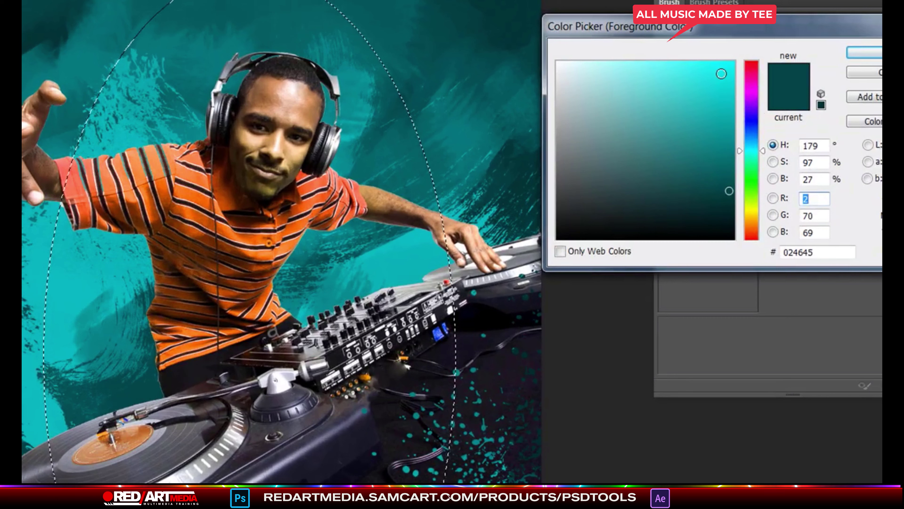
{"action": "left_click_drag", "start_coordinate": [721, 74], "coordinate": [736, 61]}
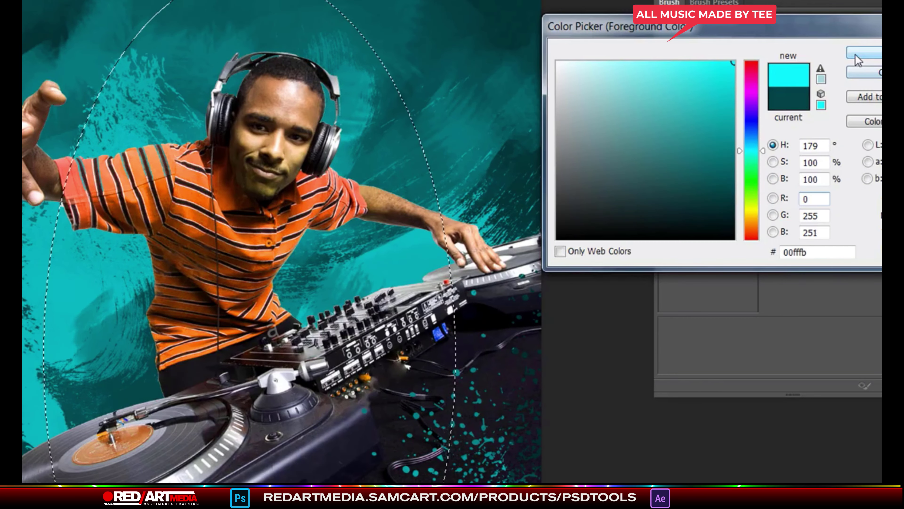
{"action": "key", "text": "Return"}
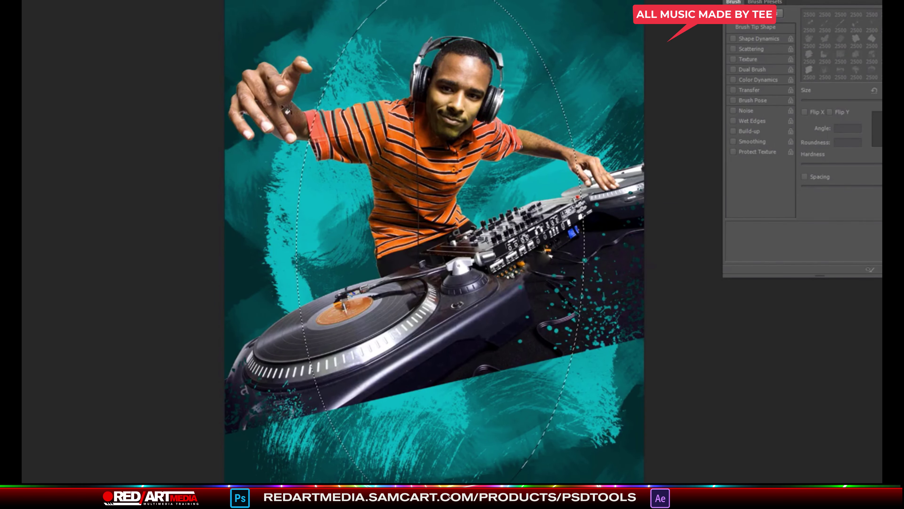
{"action": "left_click", "coordinate": [408, 57]}
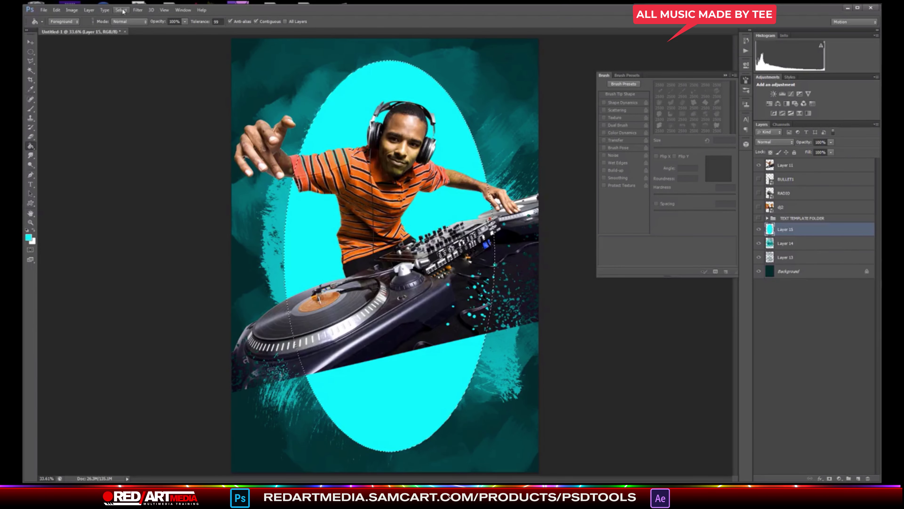
{"action": "left_click", "coordinate": [123, 11]}
{"action": "left_click", "coordinate": [124, 19]}
{"action": "left_click", "coordinate": [122, 10]}
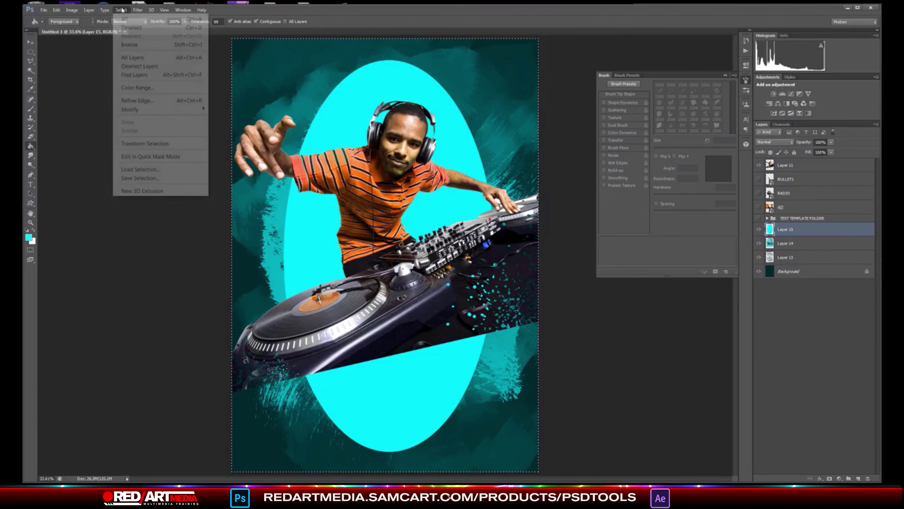
{"action": "left_click", "coordinate": [131, 27]}
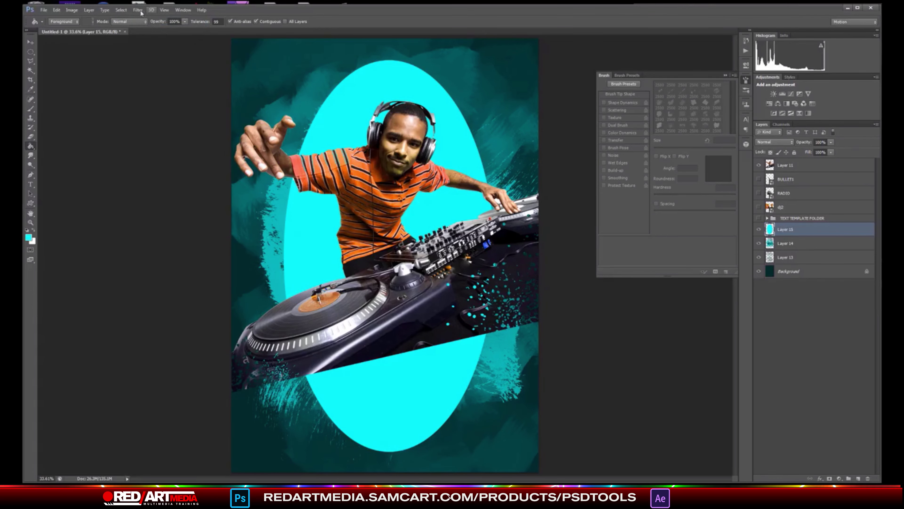
Apply a heavy Gaussian Blur to the cyan ellipse to turn it into a soft glow behind the DJ
{"action": "left_click", "coordinate": [141, 11]}
{"action": "mouse_move", "coordinate": [153, 105]}
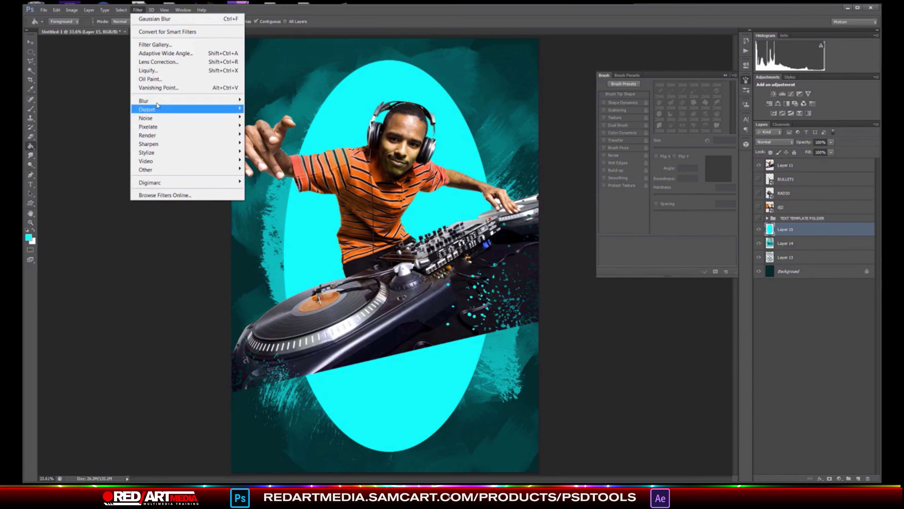
{"action": "left_click", "coordinate": [128, 165]}
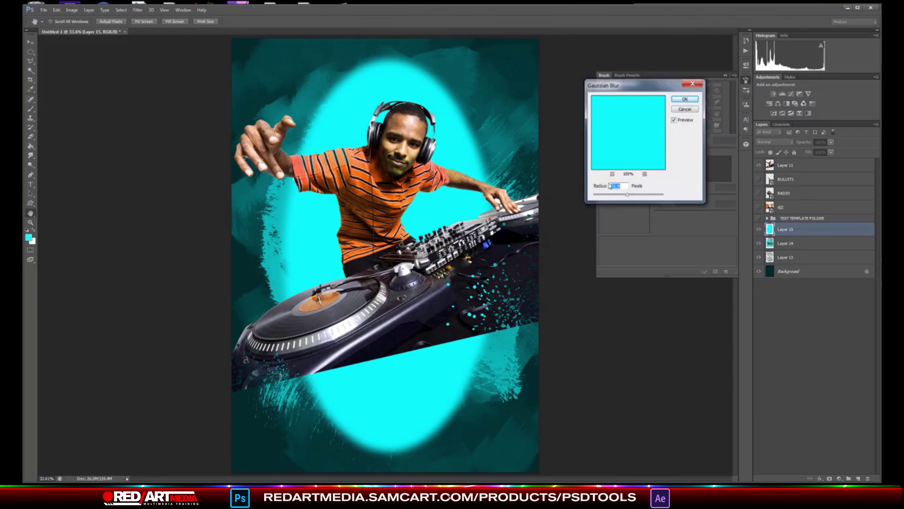
{"action": "left_click_drag", "start_coordinate": [639, 198], "coordinate": [647, 197]}
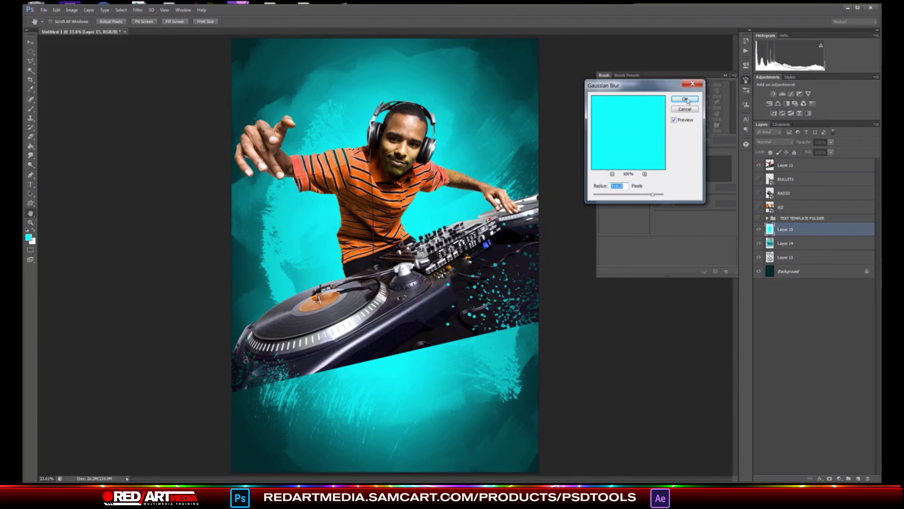
{"action": "left_click", "coordinate": [680, 101]}
{"action": "key", "text": "g"}
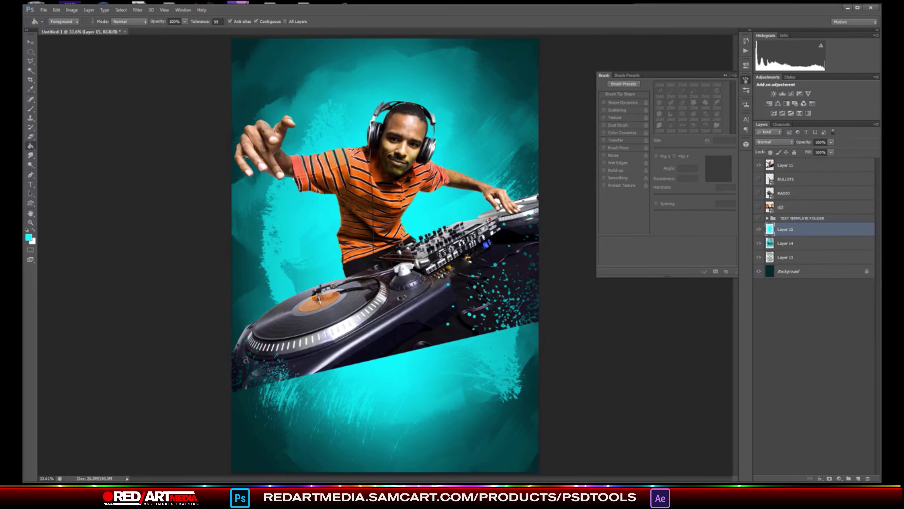
Examine the reference color palette image beside the flyer and return to the flyer document
{"action": "key", "text": "ctrl+Tab"}
{"action": "left_click_drag", "start_coordinate": [522, 101], "coordinate": [218, 117]}
{"action": "scroll", "coordinate": [201, 193], "scroll_direction": "down", "scroll_amount": 2}
{"action": "scroll", "coordinate": [202, 265], "scroll_direction": "down", "scroll_amount": 1}
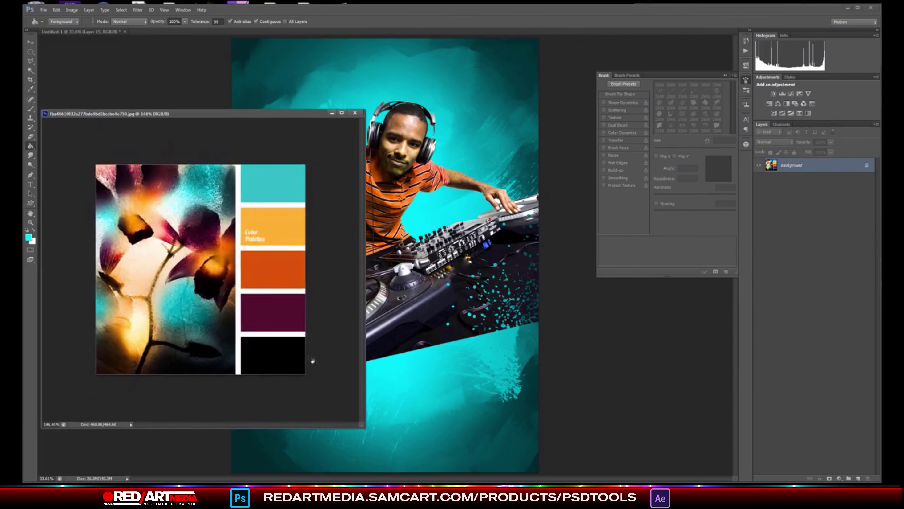
{"action": "left_click_drag", "start_coordinate": [352, 377], "coordinate": [267, 374]}
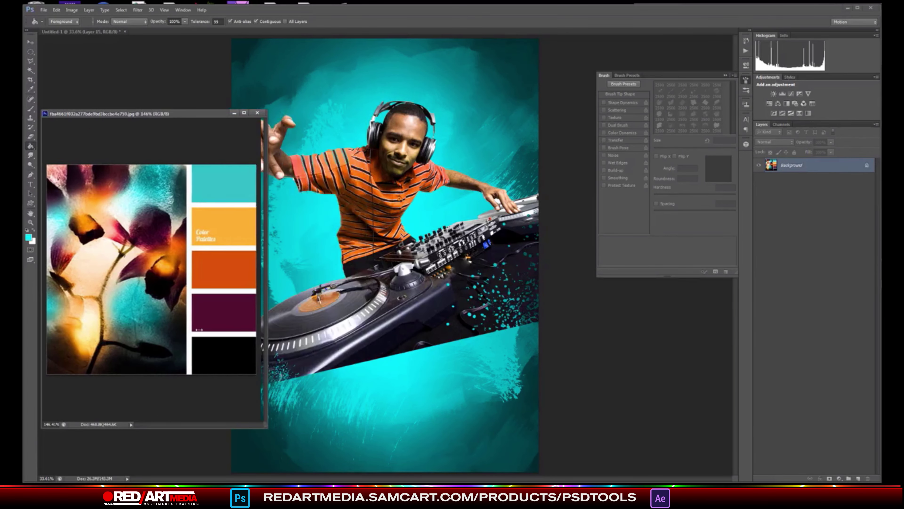
{"action": "scroll", "coordinate": [182, 297], "scroll_direction": "down", "scroll_amount": 2}
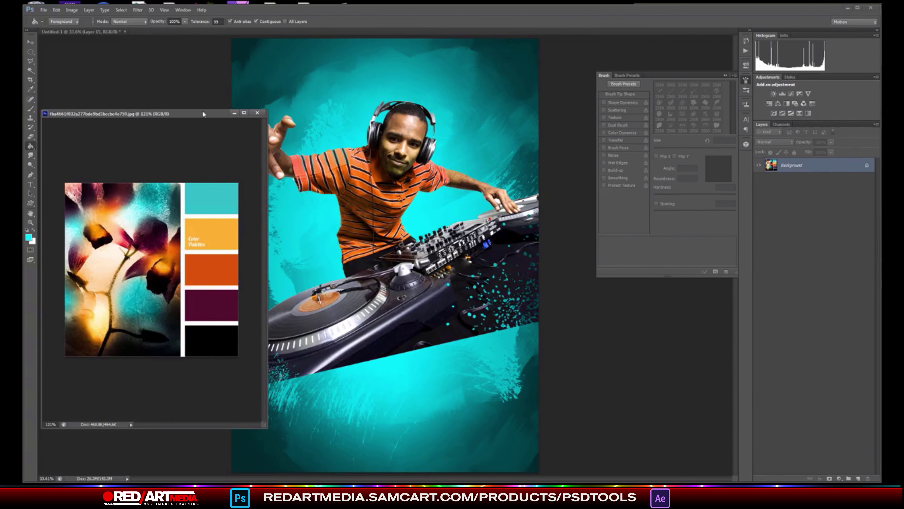
{"action": "mouse_move", "coordinate": [203, 113]}
{"action": "left_mouse_down"}
{"action": "mouse_move", "coordinate": [203, 186]}
{"action": "mouse_move", "coordinate": [195, 108]}
{"action": "mouse_move", "coordinate": [202, 100]}
{"action": "mouse_move", "coordinate": [220, 113]}
{"action": "left_mouse_up"}
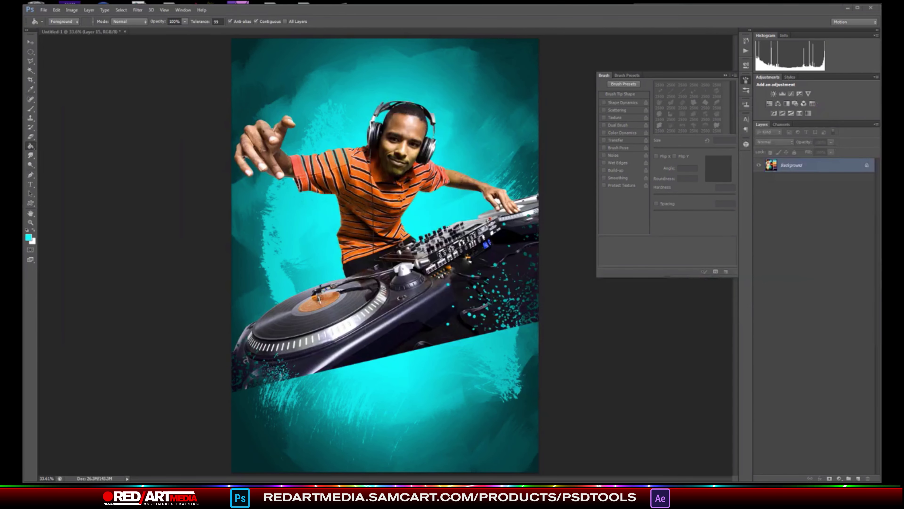
{"action": "left_click", "coordinate": [30, 43]}
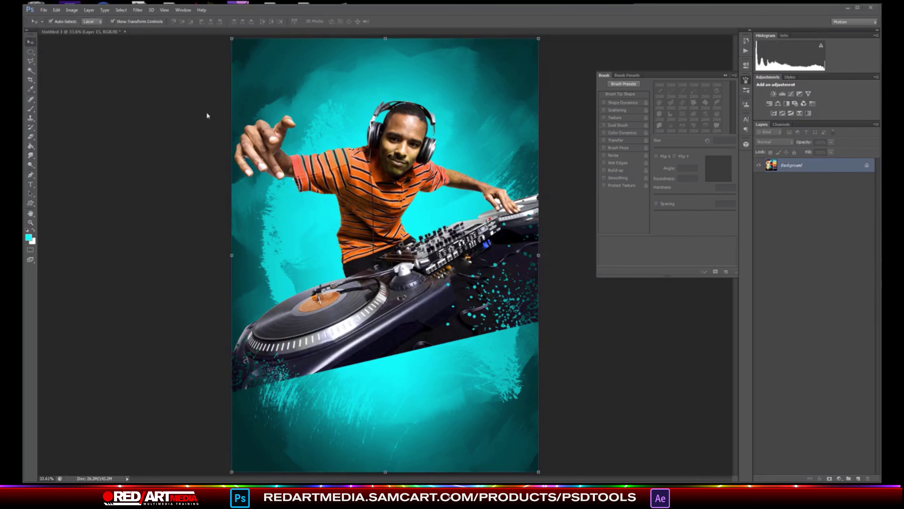
{"action": "left_click", "coordinate": [555, 92]}
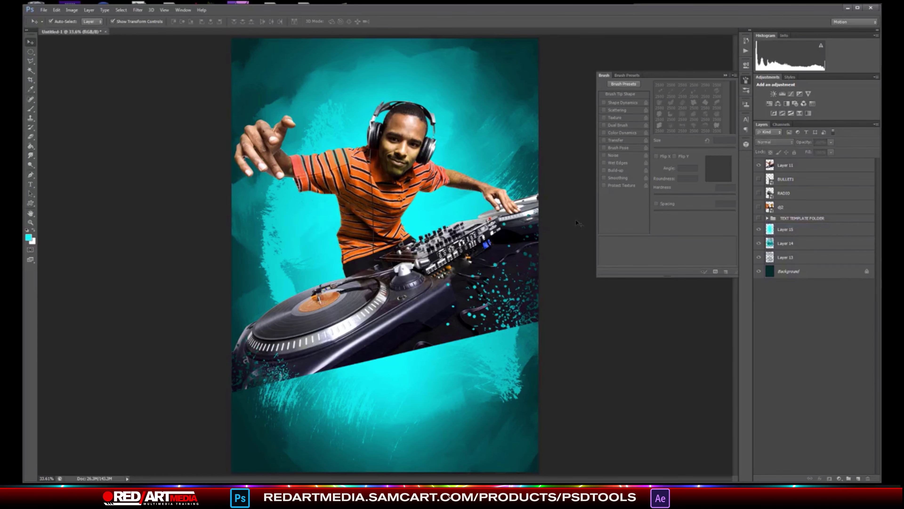
Erase part of the cyan glow on Layer 15 below the turntables, using a 2500 px rough paint-stroke eraser tip
{"action": "left_click", "coordinate": [790, 231]}
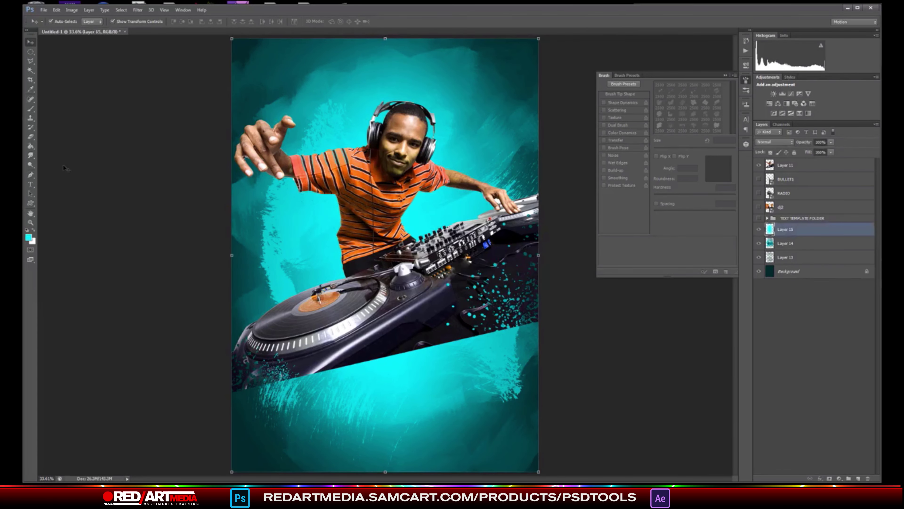
{"action": "left_click", "coordinate": [30, 136]}
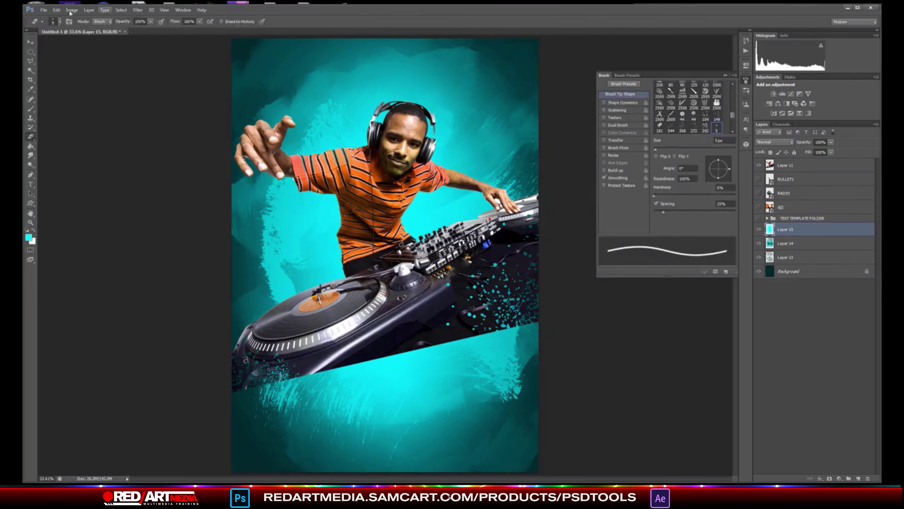
{"action": "left_click", "coordinate": [55, 25]}
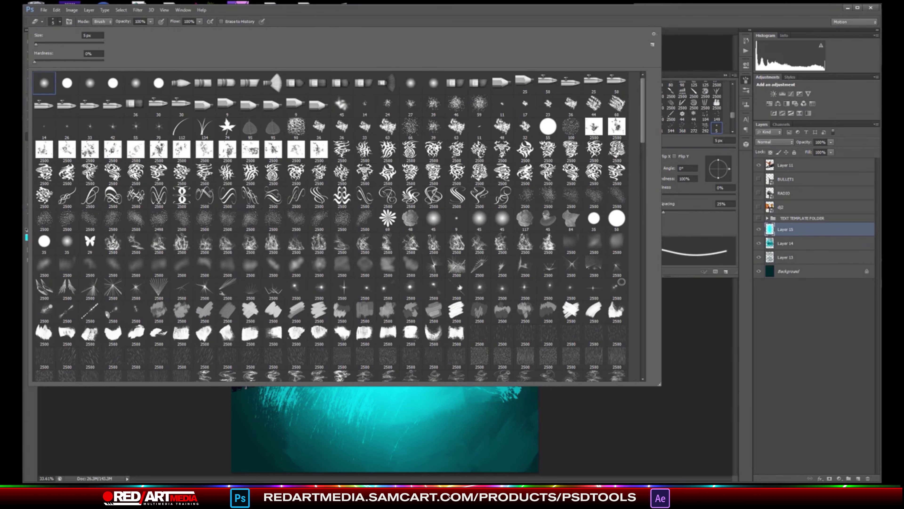
{"action": "left_click", "coordinate": [546, 311]}
{"action": "key", "text": "Return"}
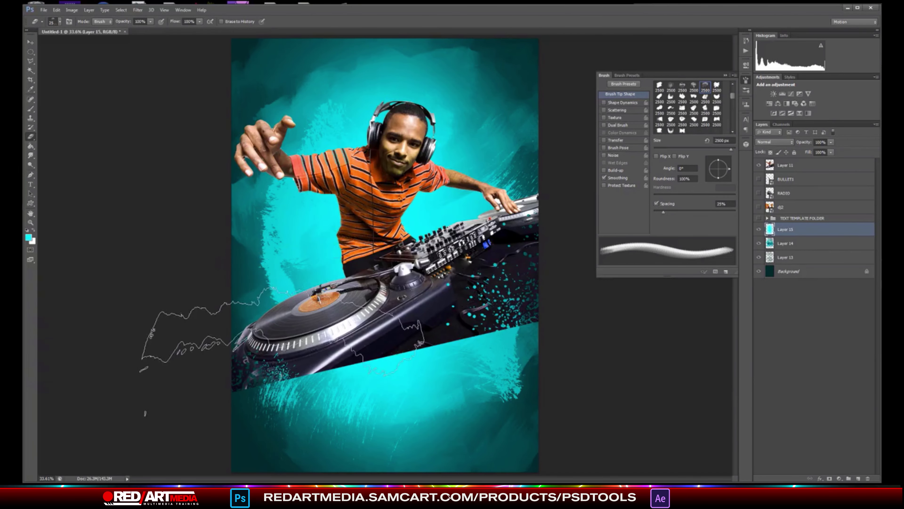
{"action": "left_click", "coordinate": [382, 431]}
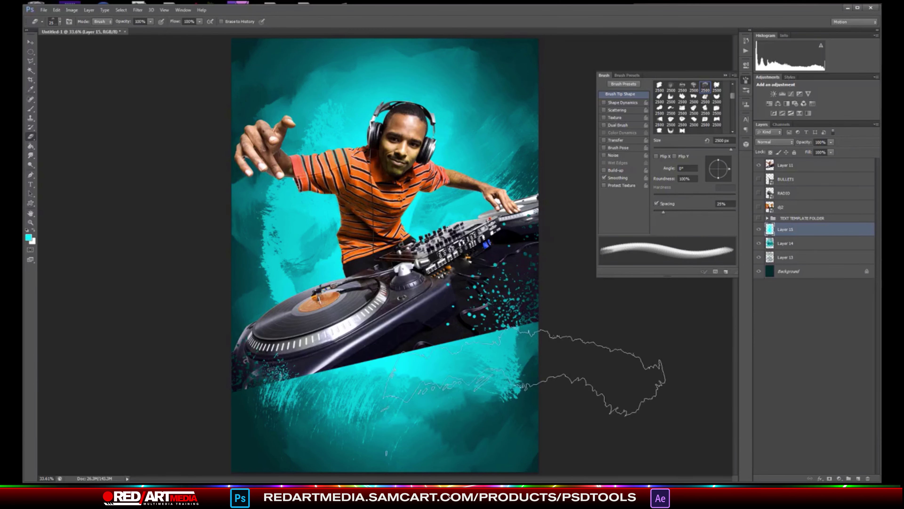
{"action": "left_click", "coordinate": [30, 42]}
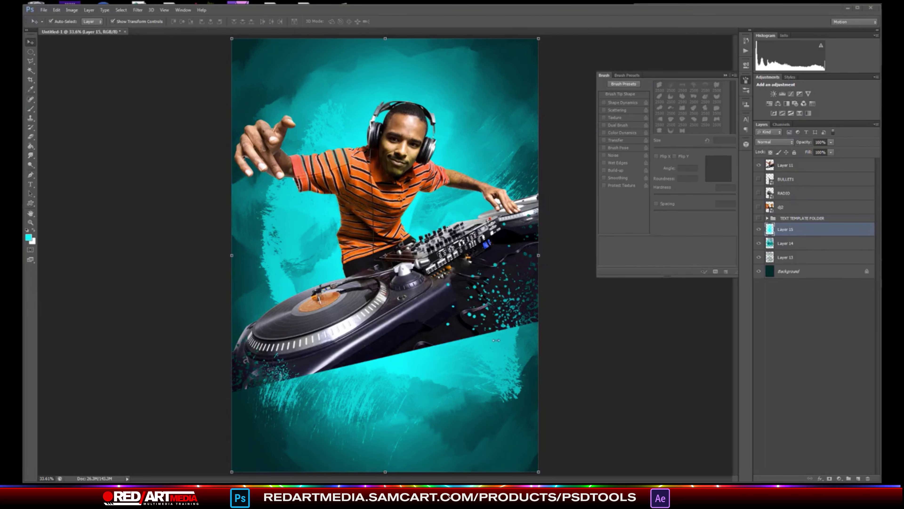
Set the brush's foreground color to black 000000 and add a new layer directly beneath the DJ layer, Layer 11
{"action": "left_click", "coordinate": [31, 110]}
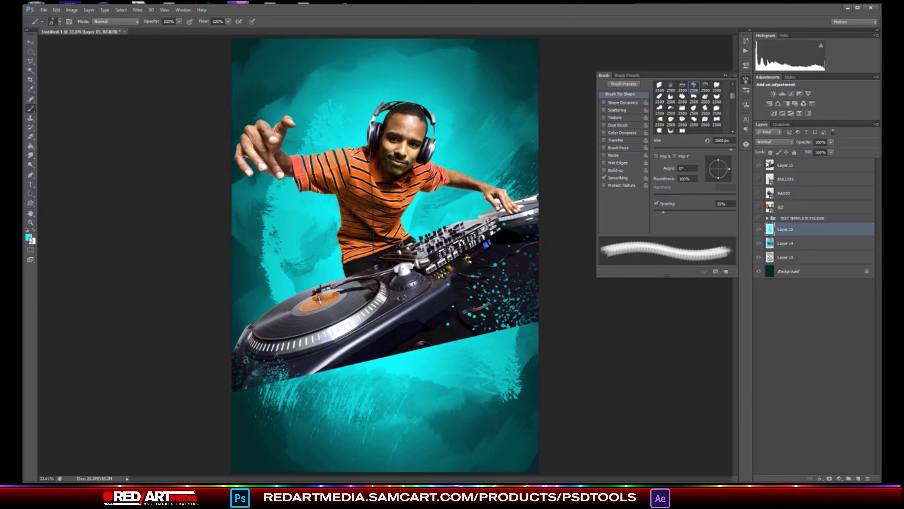
{"action": "left_click", "coordinate": [30, 239]}
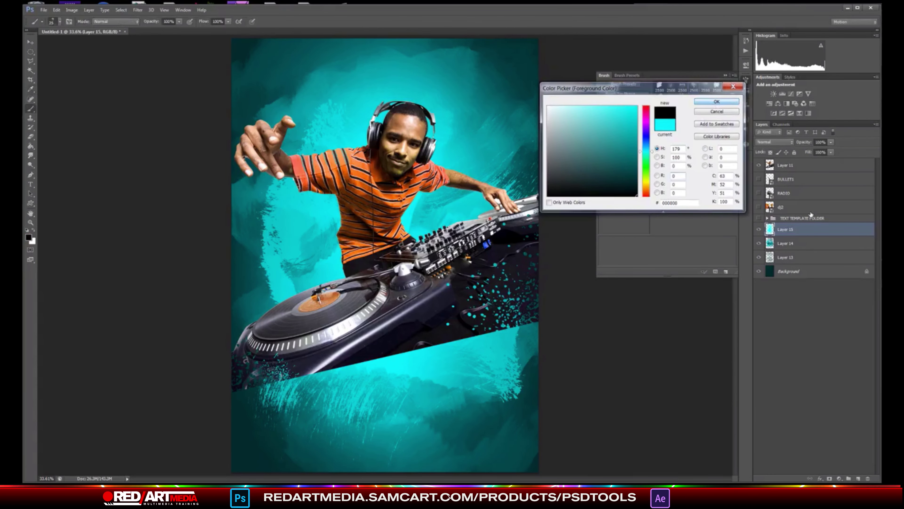
{"action": "key", "text": "Return"}
{"action": "left_click", "coordinate": [804, 164]}
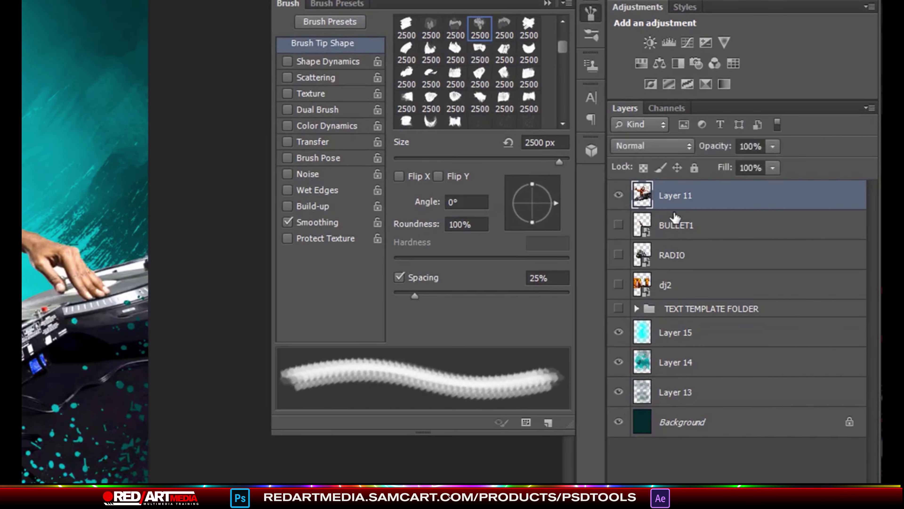
{"action": "left_click", "coordinate": [685, 222]}
{"action": "left_click", "coordinate": [811, 477]}
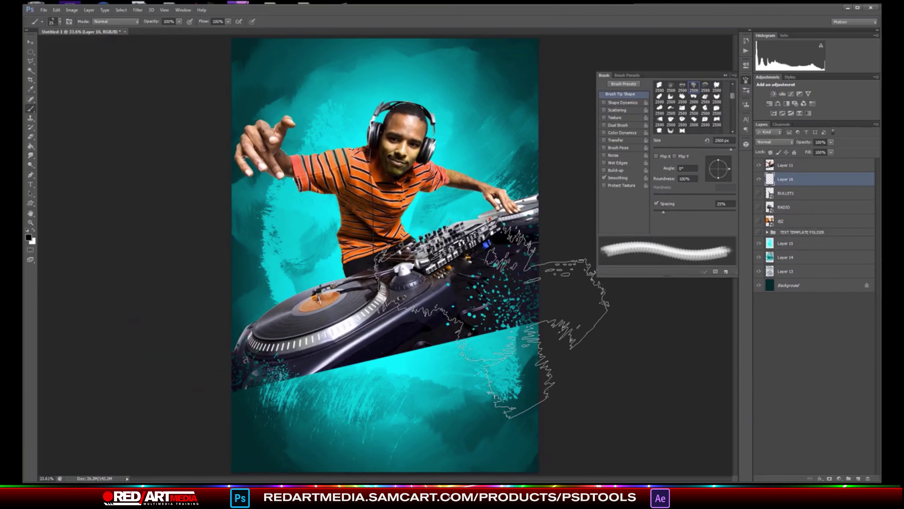
Reduce the brush to 600 px and paint rough black strokes along the lower edge of the DJ's turntable desk
{"action": "key", "text": "bracketleft"}
{"action": "key", "text": "bracketleft"}
{"action": "key", "text": "bracketleft"}
{"action": "key", "text": "bracketleft"}
{"action": "key", "text": "bracketleft"}
{"action": "key", "text": "bracketleft"}
{"action": "key", "text": "bracketleft"}
{"action": "key", "text": "bracketleft"}
{"action": "key", "text": "bracketleft"}
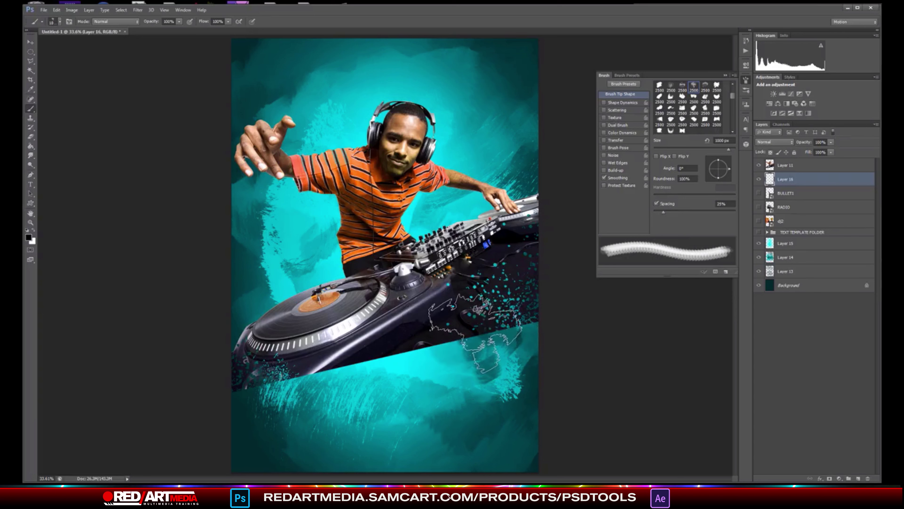
{"action": "key", "text": "bracketleft"}
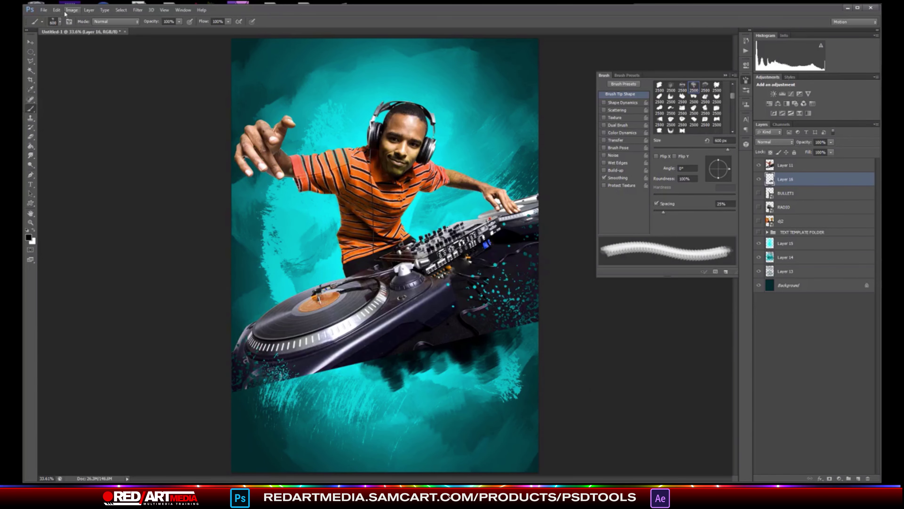
Choose a curved rough paint-stroke tip, reduce its size, and stamp black beneath the turntable on Layer 16
{"action": "left_click", "coordinate": [61, 22]}
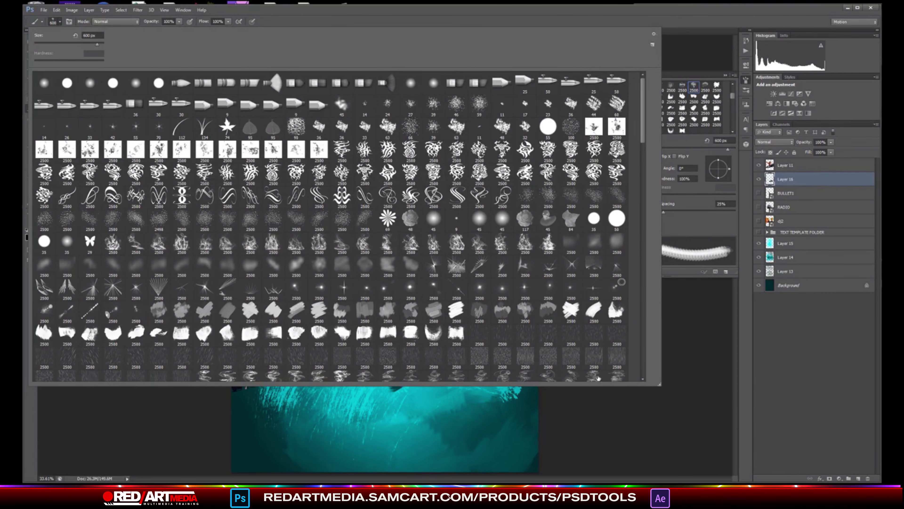
{"action": "double_click", "coordinate": [616, 311]}
{"action": "key", "text": "bracketleft"}
{"action": "key", "text": "bracketleft"}
{"action": "key", "text": "bracketleft"}
{"action": "key", "text": "bracketleft"}
{"action": "key", "text": "bracketleft"}
{"action": "key", "text": "bracketleft"}
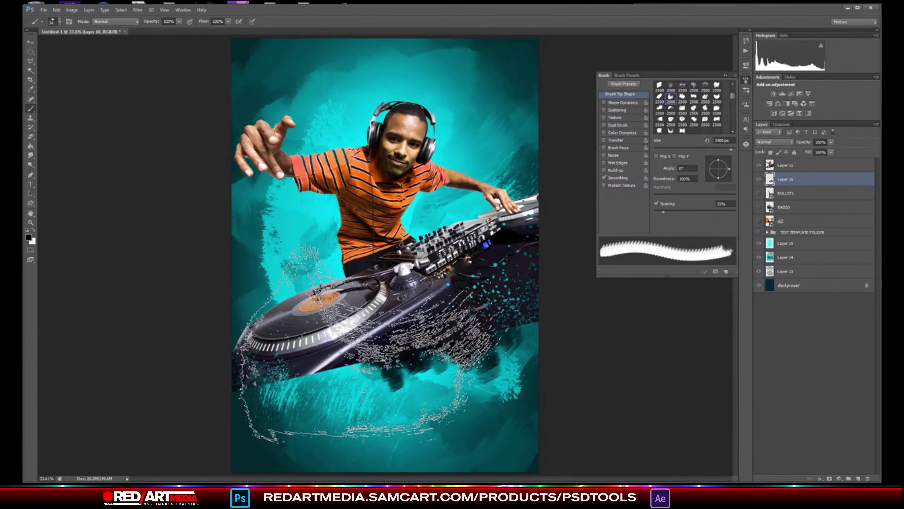
{"action": "left_click", "coordinate": [328, 366]}
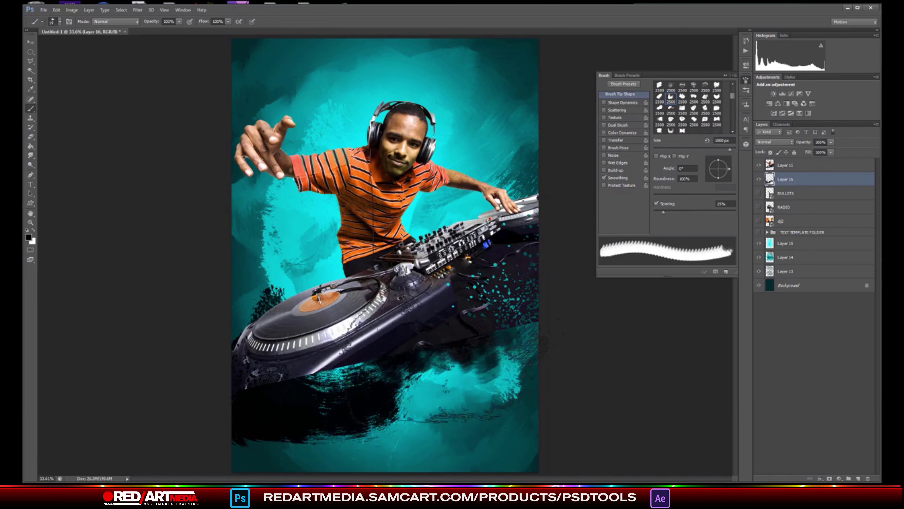
Reduce the brush to 1400 px and fill in more rough black under the turntable's lower edge
{"action": "key", "text": "bracketleft"}
{"action": "key", "text": "bracketleft"}
{"action": "key", "text": "bracketleft"}
{"action": "key", "text": "bracketleft"}
{"action": "key", "text": "bracketleft"}
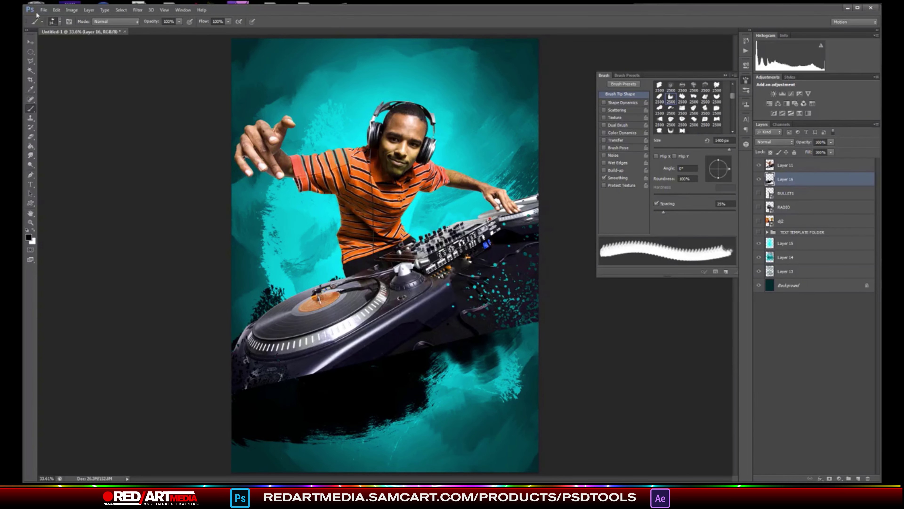
Switch to another rough paint-stroke tip, reduce it to 900 px, and paint black along the right end of the desk's lower edge
{"action": "left_click", "coordinate": [61, 22]}
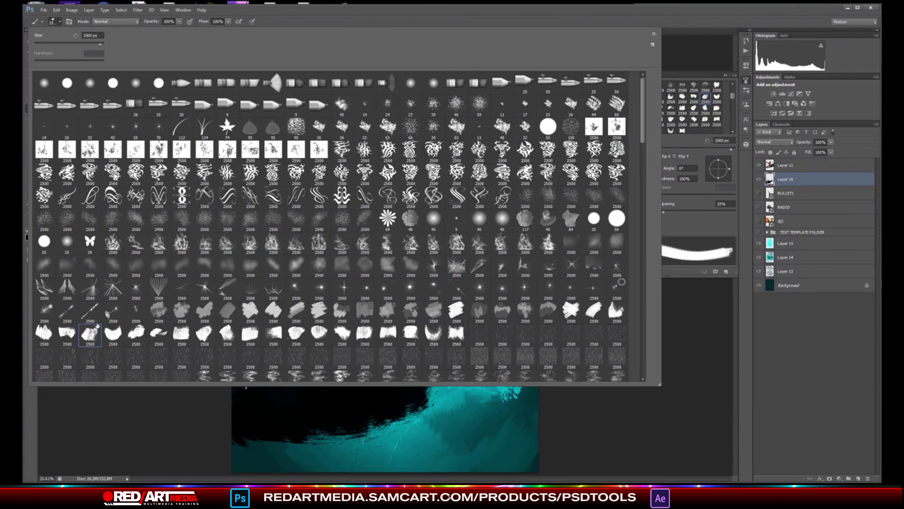
{"action": "double_click", "coordinate": [90, 334]}
{"action": "left_click", "coordinate": [411, 307]}
{"action": "key", "text": "ctrl+z"}
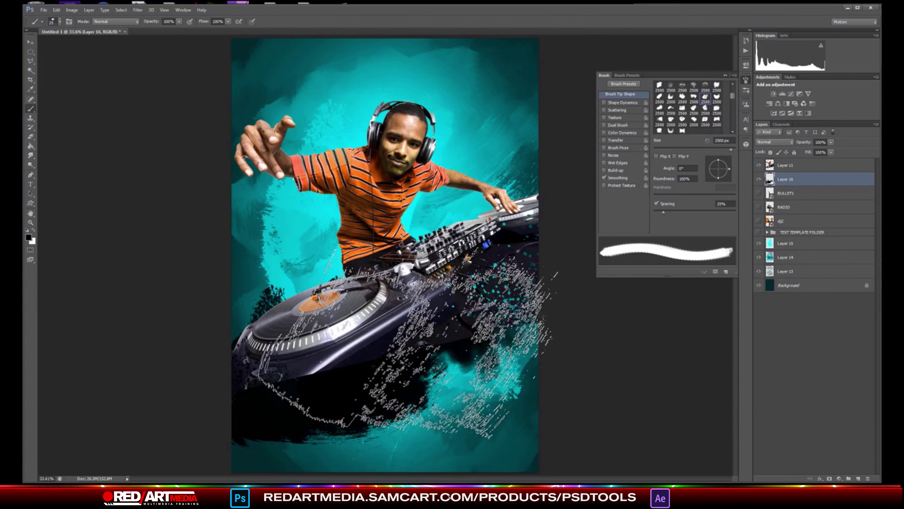
{"action": "key", "text": "bracketleft"}
{"action": "key", "text": "bracketleft"}
{"action": "key", "text": "bracketleft"}
{"action": "key", "text": "bracketleft"}
{"action": "key", "text": "bracketleft"}
{"action": "key", "text": "bracketleft"}
{"action": "key", "text": "bracketleft"}
{"action": "key", "text": "bracketleft"}
{"action": "key", "text": "bracketleft"}
{"action": "key", "text": "bracketleft"}
{"action": "key", "text": "bracketleft"}
{"action": "key", "text": "bracketleft"}
{"action": "key", "text": "bracketleft"}
{"action": "key", "text": "bracketleft"}
{"action": "key", "text": "bracketleft"}
{"action": "key", "text": "bracketleft"}
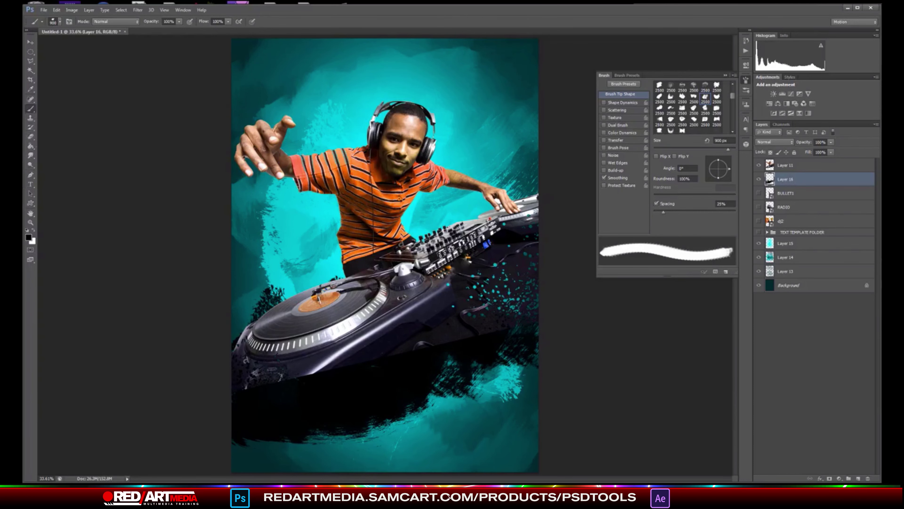
Erase the excess black below the left turntable with the 2500 px rough eraser tip
{"action": "left_click", "coordinate": [32, 137]}
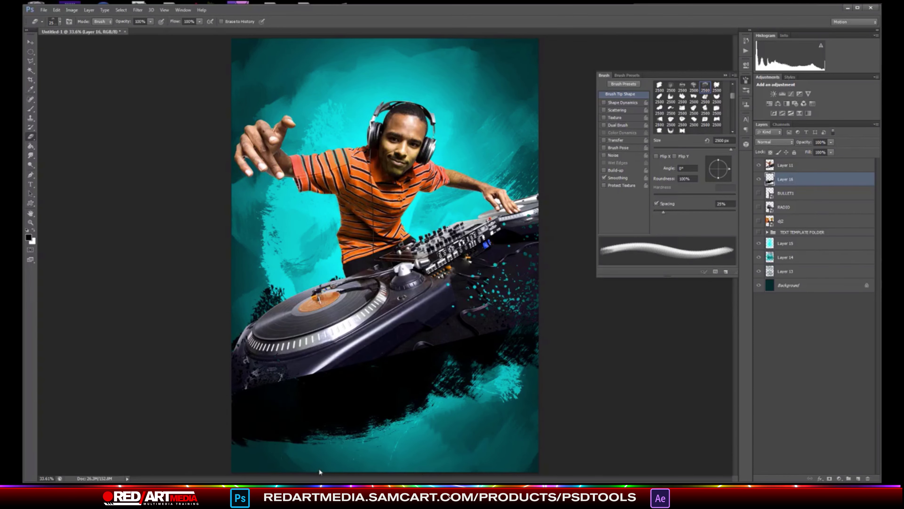
{"action": "left_click", "coordinate": [308, 446]}
{"action": "left_click", "coordinate": [295, 448]}
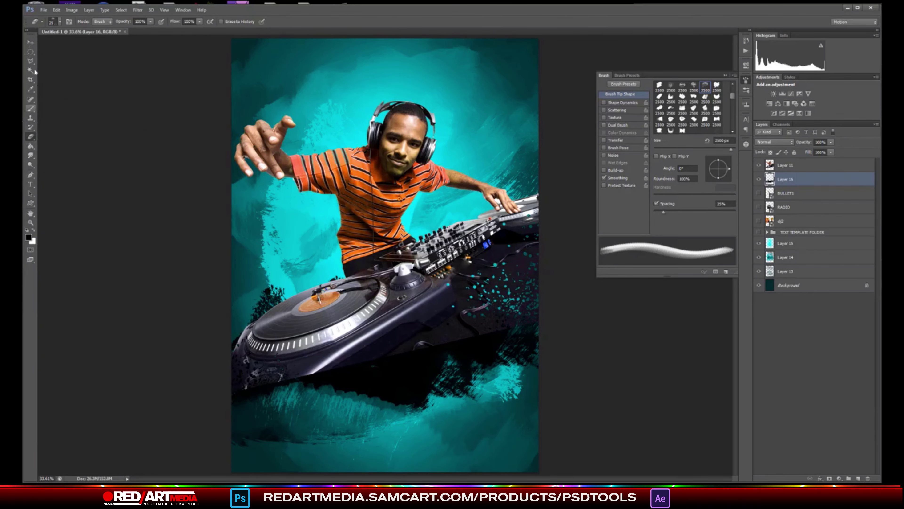
Choose a block-shaped rough brush tip, reduce it to 1100 px, and stamp black beneath and behind the left turntable
{"action": "left_click", "coordinate": [31, 110]}
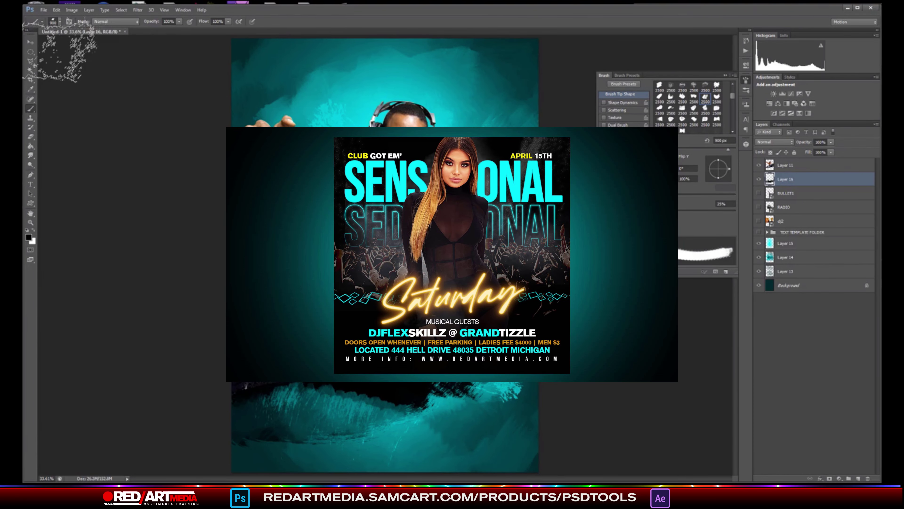
{"action": "left_click", "coordinate": [60, 21]}
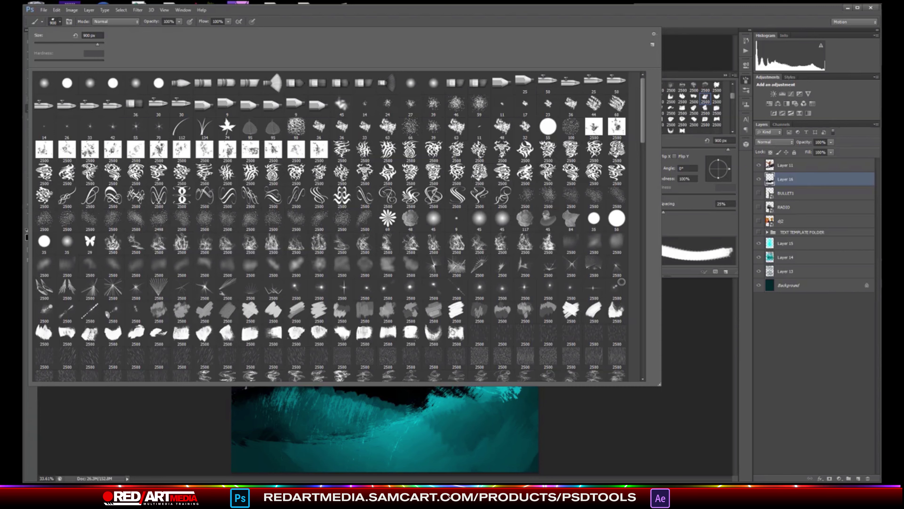
{"action": "double_click", "coordinate": [457, 333]}
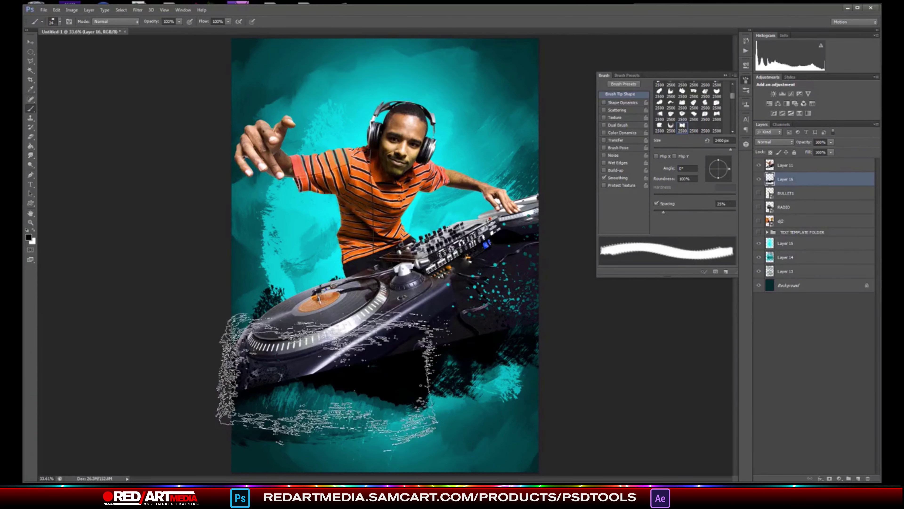
{"action": "key", "text": "bracketleft"}
{"action": "key", "text": "bracketleft"}
{"action": "key", "text": "bracketleft"}
{"action": "key", "text": "bracketleft"}
{"action": "key", "text": "bracketleft"}
{"action": "key", "text": "bracketleft"}
{"action": "key", "text": "bracketleft"}
{"action": "key", "text": "bracketleft"}
{"action": "key", "text": "bracketleft"}
{"action": "key", "text": "bracketleft"}
{"action": "key", "text": "bracketleft"}
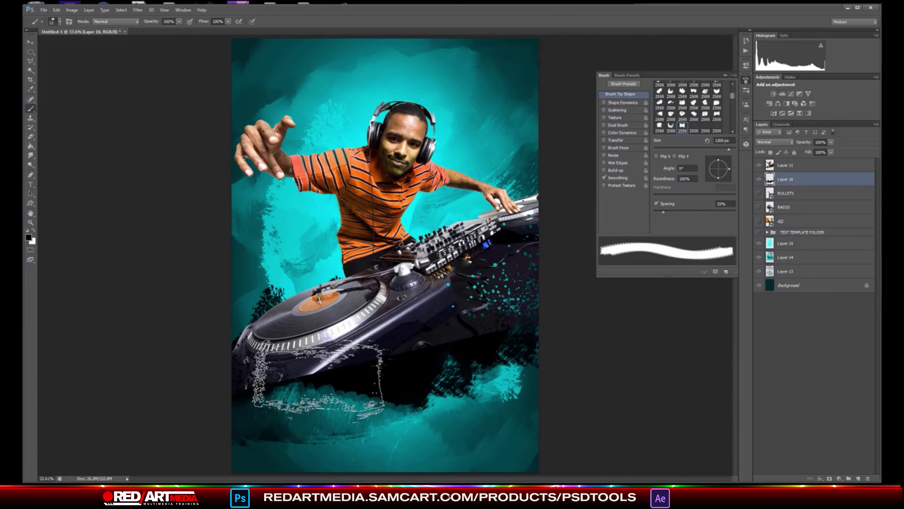
{"action": "key", "text": "bracketleft"}
{"action": "key", "text": "bracketleft"}
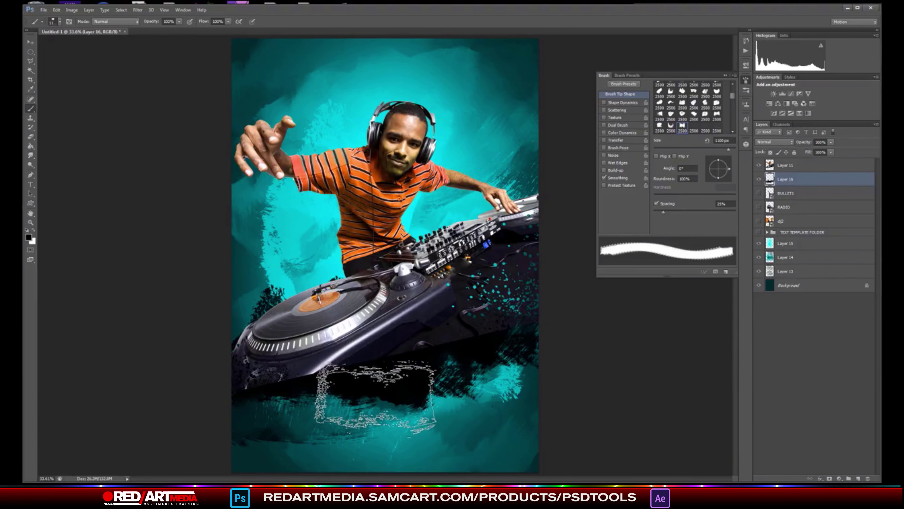
{"action": "left_click", "coordinate": [375, 398]}
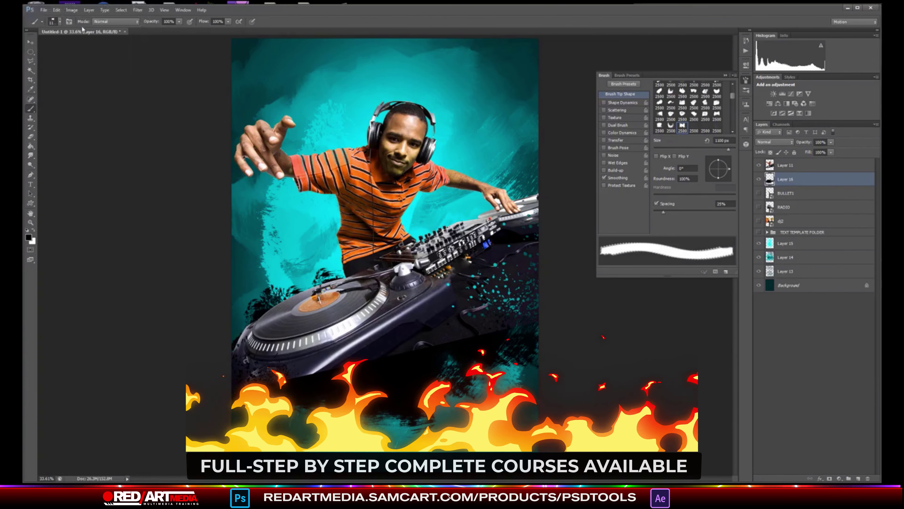
Choose the crescent-shaped rough brush tip, reduce it to 2100 px, and stamp a black arc behind the DJ
{"action": "left_click", "coordinate": [60, 22]}
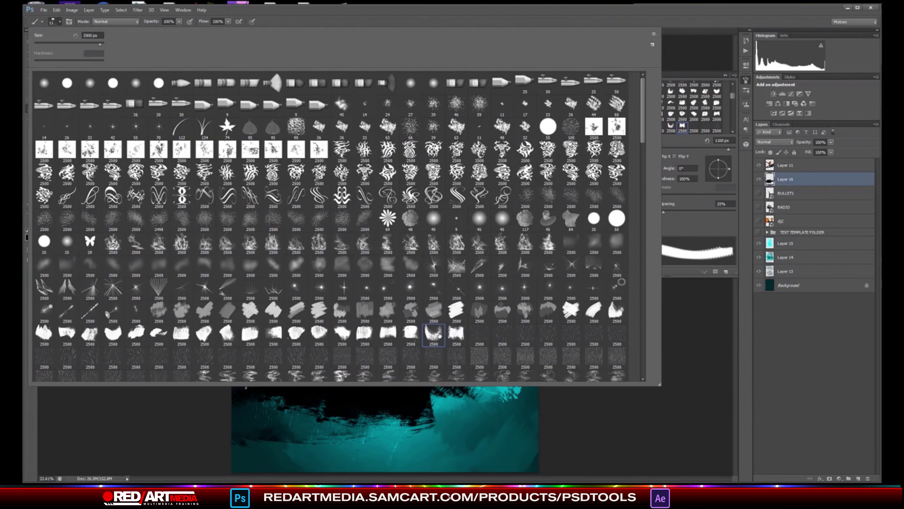
{"action": "key", "text": "bracketleft"}
{"action": "key", "text": "bracketleft"}
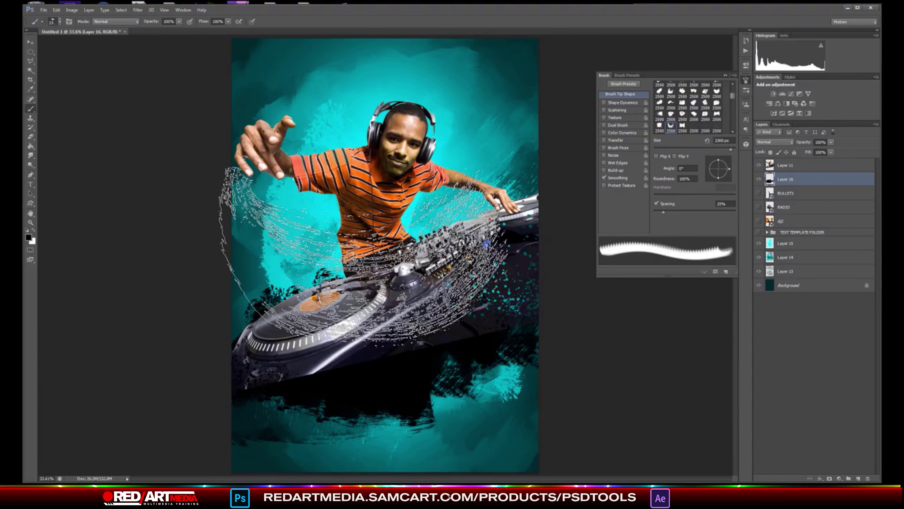
{"action": "key", "text": "bracketleft"}
{"action": "key", "text": "bracketleft"}
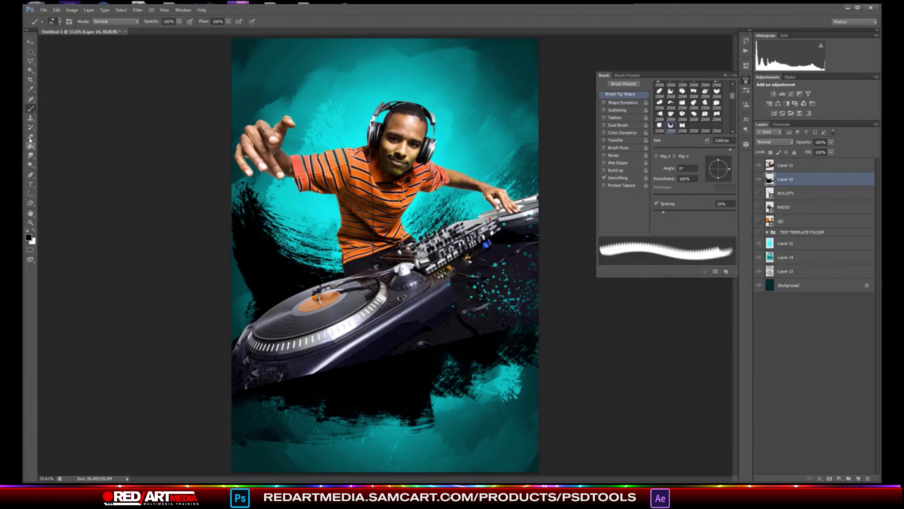
Erase the black arc beneath the DJ's outstretched hand with a large soft round eraser at 0% hardness
{"action": "left_click", "coordinate": [31, 137]}
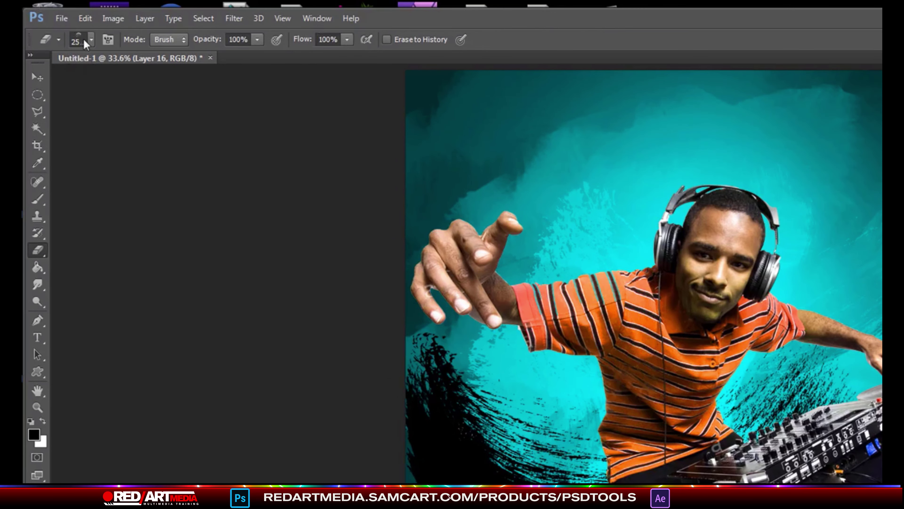
{"action": "left_click", "coordinate": [91, 37]}
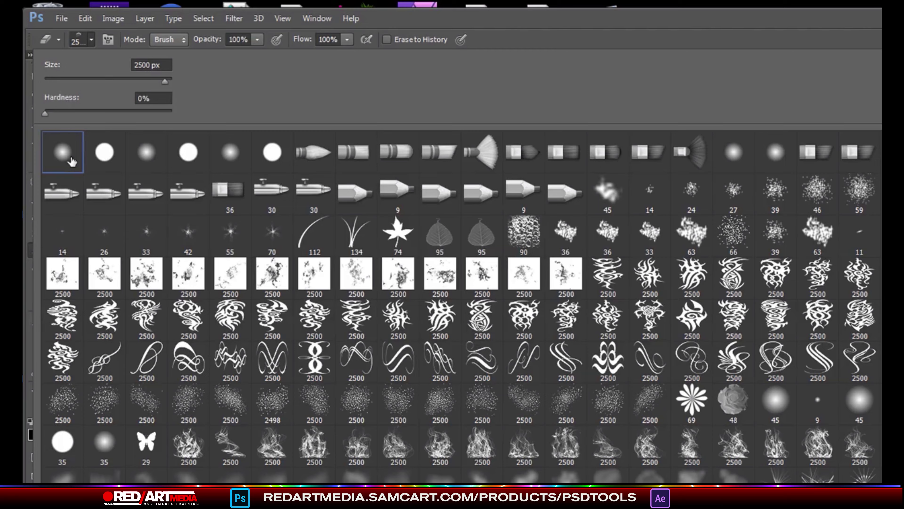
{"action": "double_click", "coordinate": [71, 162]}
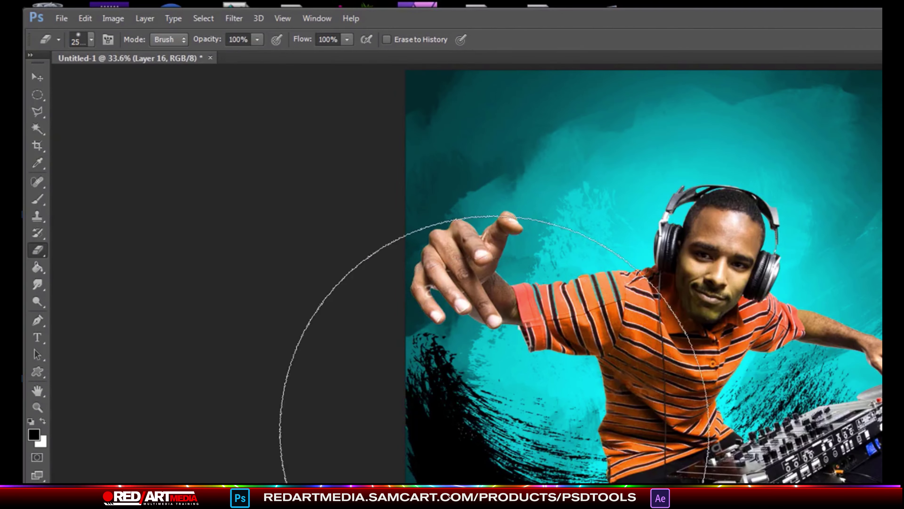
{"action": "key", "text": "bracketleft"}
{"action": "mouse_move", "coordinate": [445, 396]}
{"action": "left_mouse_down"}
{"action": "mouse_move", "coordinate": [446, 368]}
{"action": "mouse_move", "coordinate": [500, 444]}
{"action": "mouse_move", "coordinate": [530, 400]}
{"action": "left_mouse_up"}
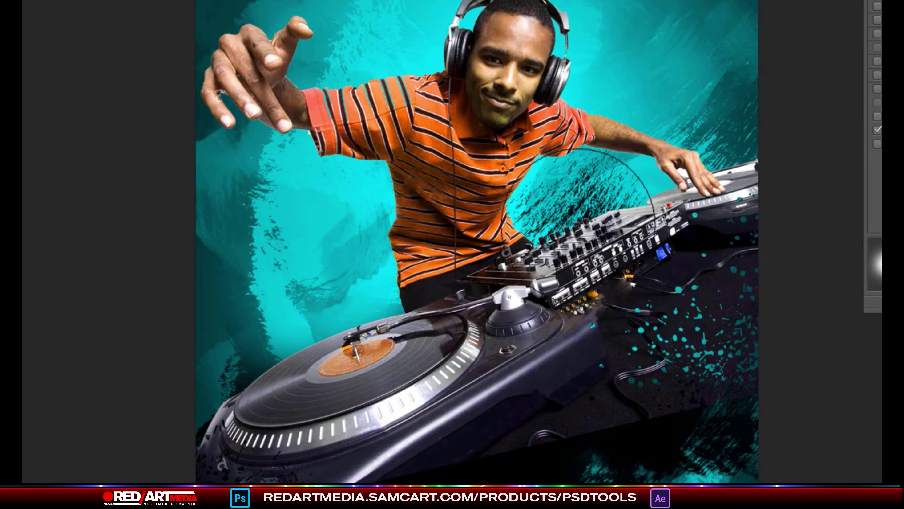
Paint rough black strokes behind the left turntable's upper edge with a 1266 px brush tip angled at 151°
{"action": "scroll", "coordinate": [566, 233], "scroll_direction": "up", "scroll_amount": 2}
{"action": "scroll", "coordinate": [583, 231], "scroll_direction": "down", "scroll_amount": 5}
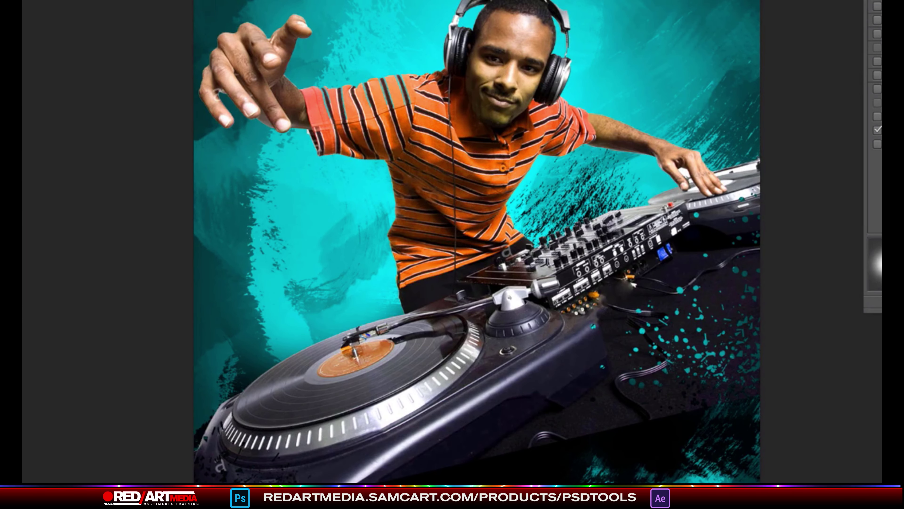
{"action": "key", "text": "b"}
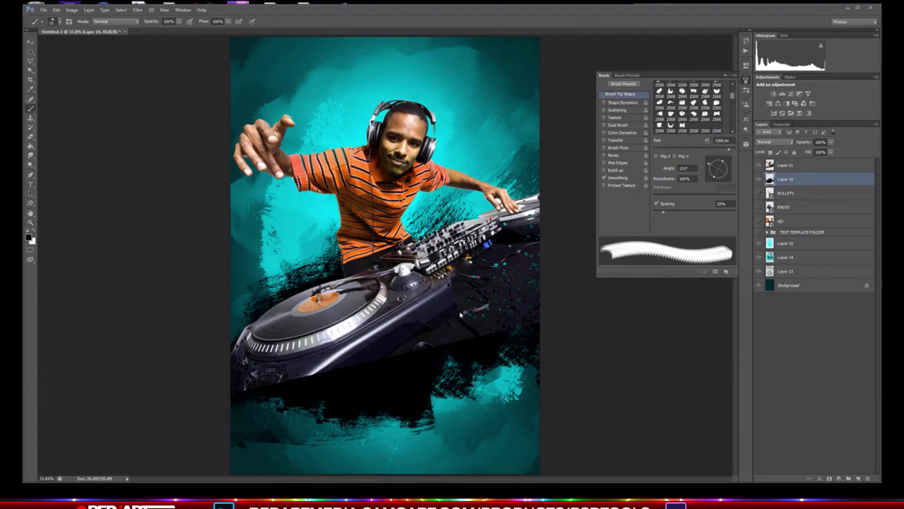
Show the dj2 lettering layer and move it to the top of the layer stack
{"action": "left_click", "coordinate": [760, 221]}
{"action": "left_click", "coordinate": [811, 219]}
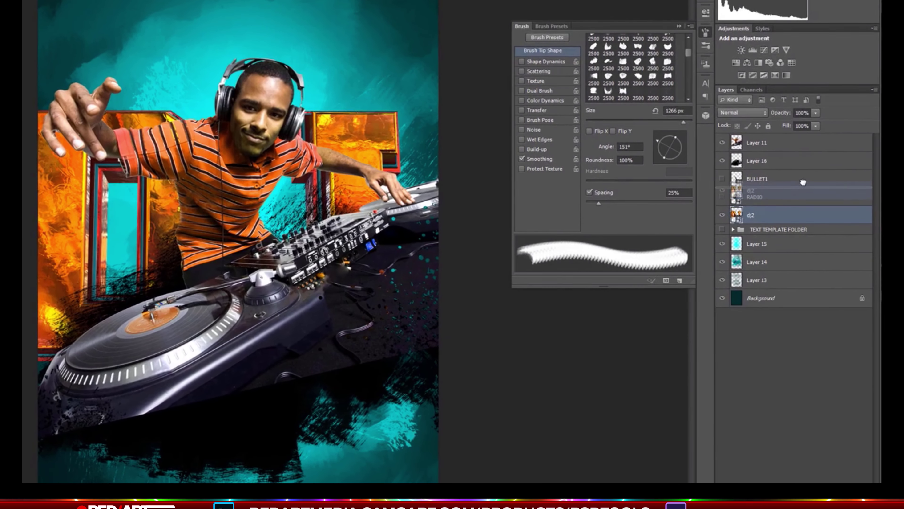
{"action": "left_click_drag", "start_coordinate": [810, 219], "coordinate": [801, 138]}
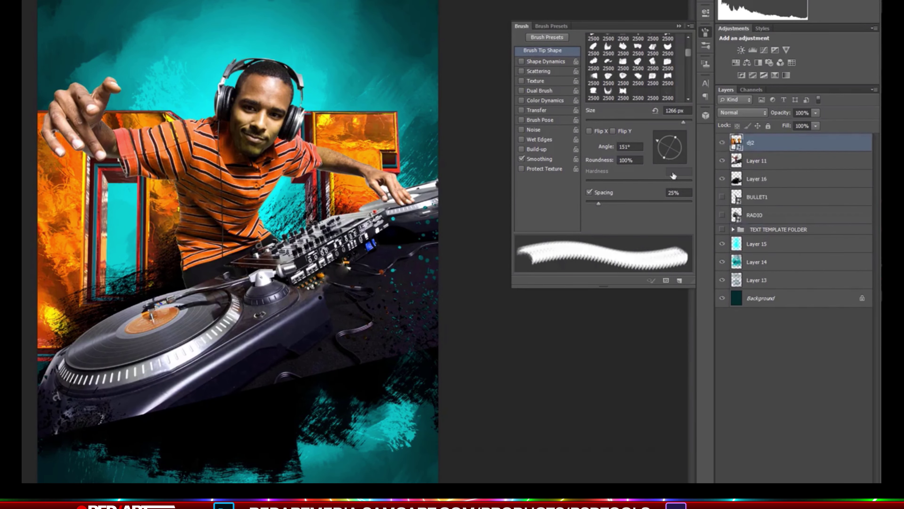
Scale the DJ lettering down with Free Transform and place it over the turntables below the DJ's chest
{"action": "key", "text": "ctrl+t"}
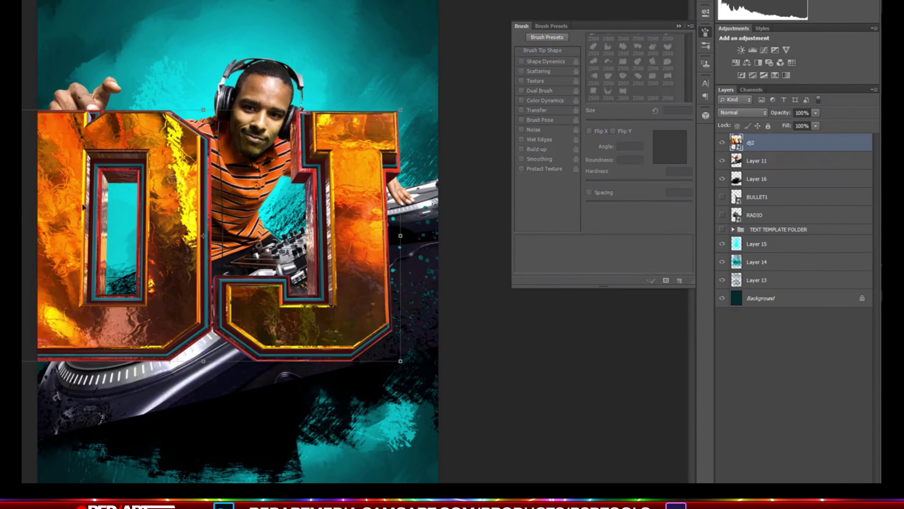
{"action": "left_click_drag", "start_coordinate": [166, 173], "coordinate": [218, 207]}
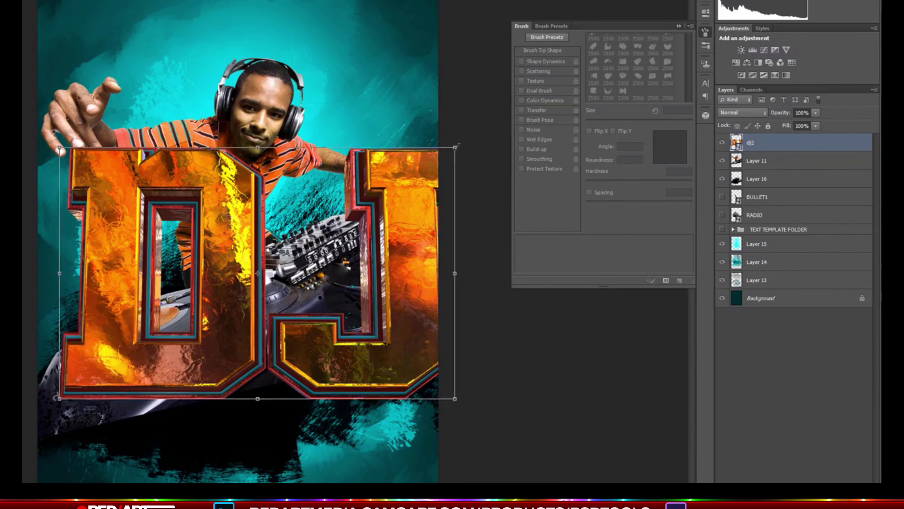
{"action": "left_click_drag", "start_coordinate": [466, 149], "coordinate": [462, 143]}
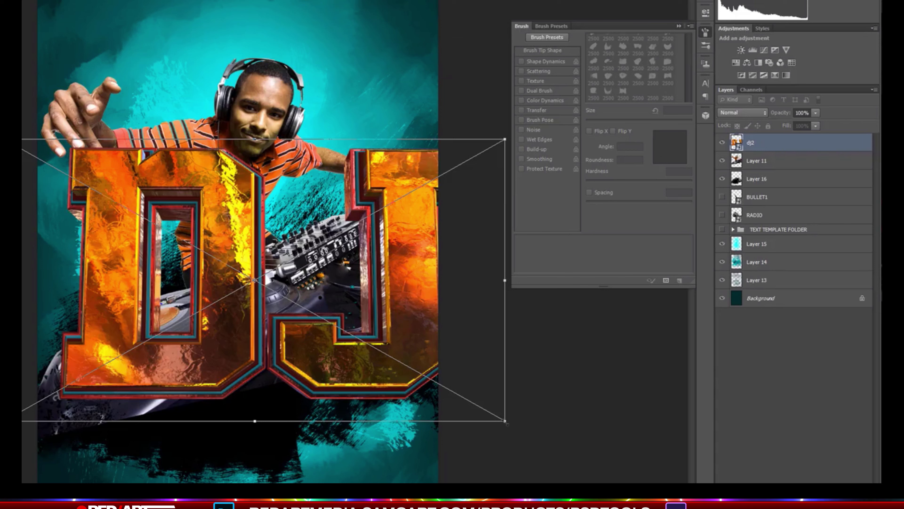
{"action": "left_click_drag", "start_coordinate": [506, 423], "coordinate": [428, 378]}
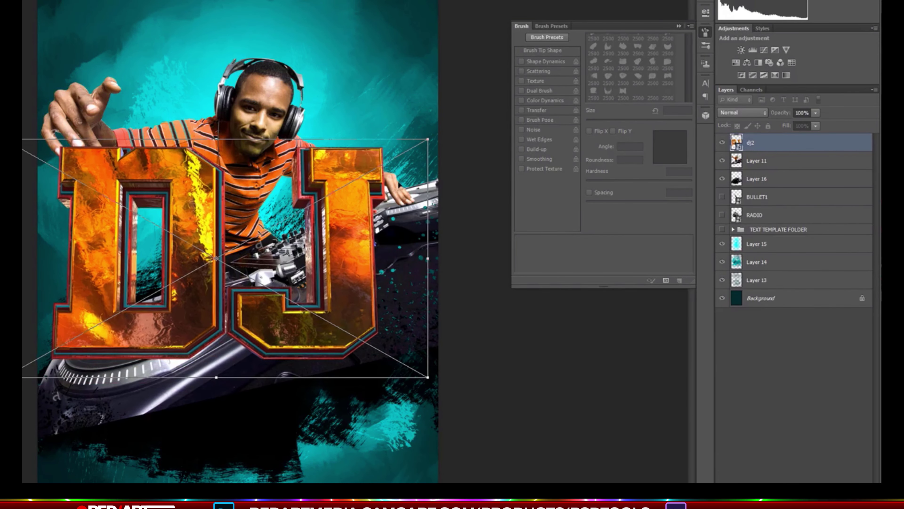
{"action": "left_click_drag", "start_coordinate": [360, 241], "coordinate": [375, 300]}
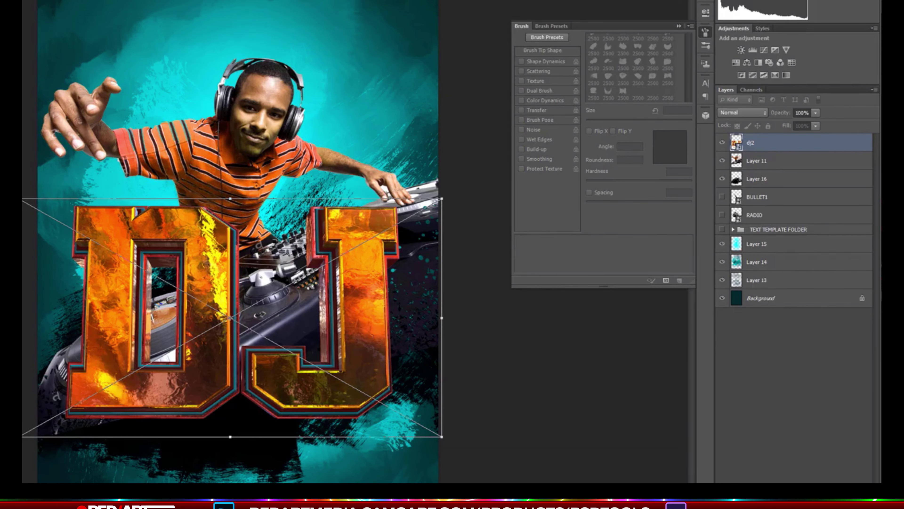
{"action": "left_click_drag", "start_coordinate": [20, 436], "coordinate": [60, 413]}
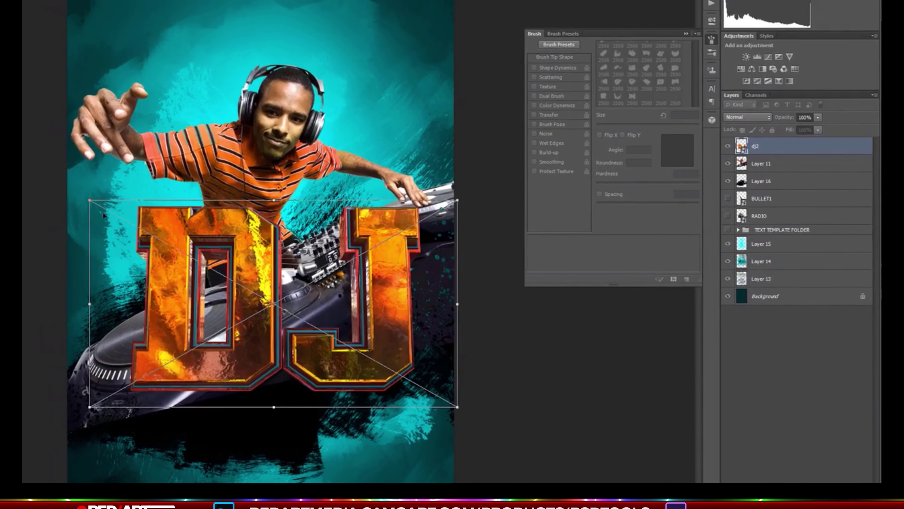
Rotate the DJ lettering to about -25.4° and position it across the front of the turntables
{"action": "left_click_drag", "start_coordinate": [85, 193], "coordinate": [26, 298]}
{"action": "left_click_drag", "start_coordinate": [155, 289], "coordinate": [157, 275]}
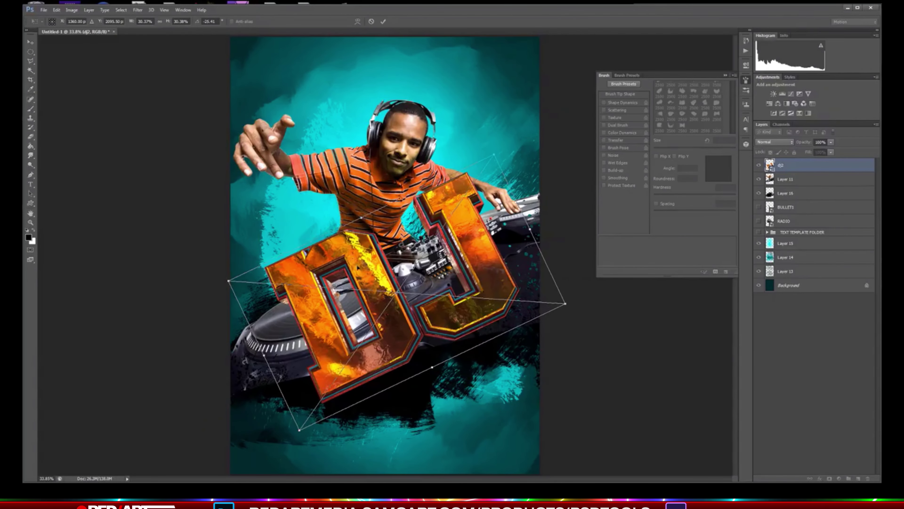
{"action": "left_click_drag", "start_coordinate": [358, 268], "coordinate": [347, 278]}
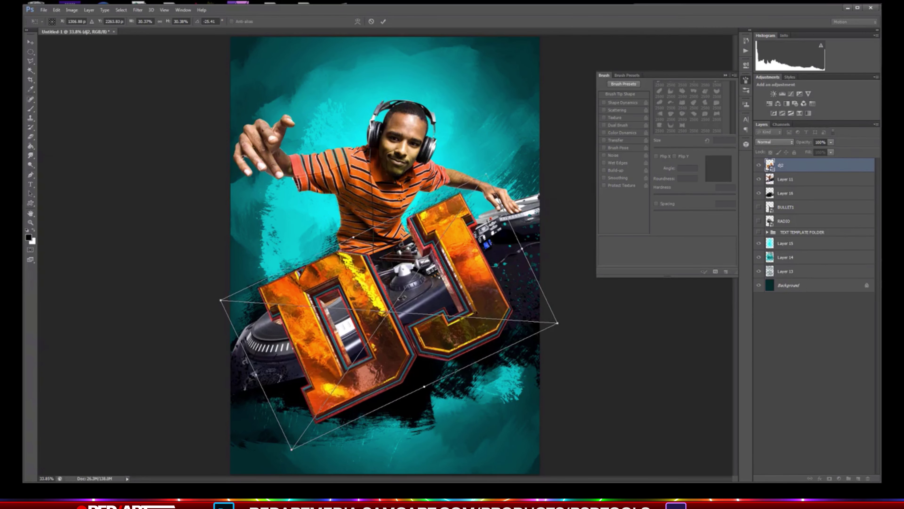
{"action": "key", "text": "Return"}
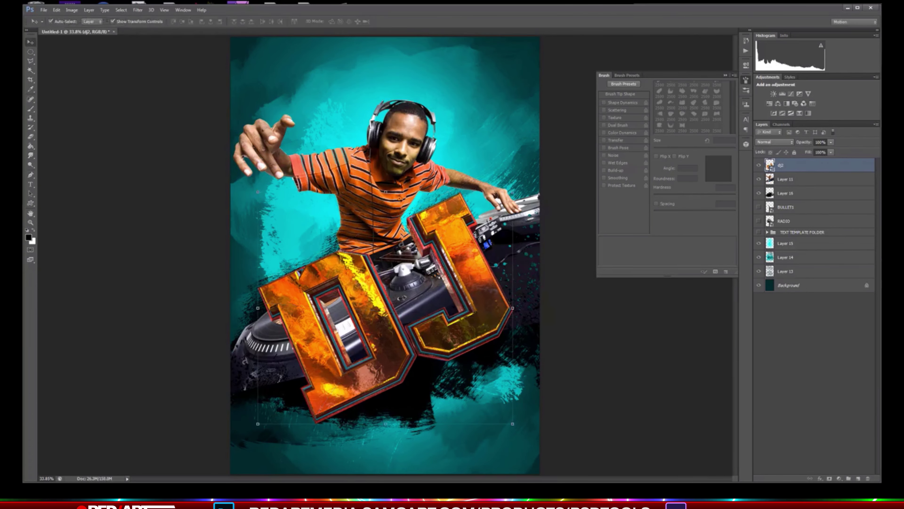
Check the colour palette reference image, move it out of view, and nudge the DJ lettering slightly up and left
{"action": "left_click_drag", "start_coordinate": [758, 3], "coordinate": [503, 81]}
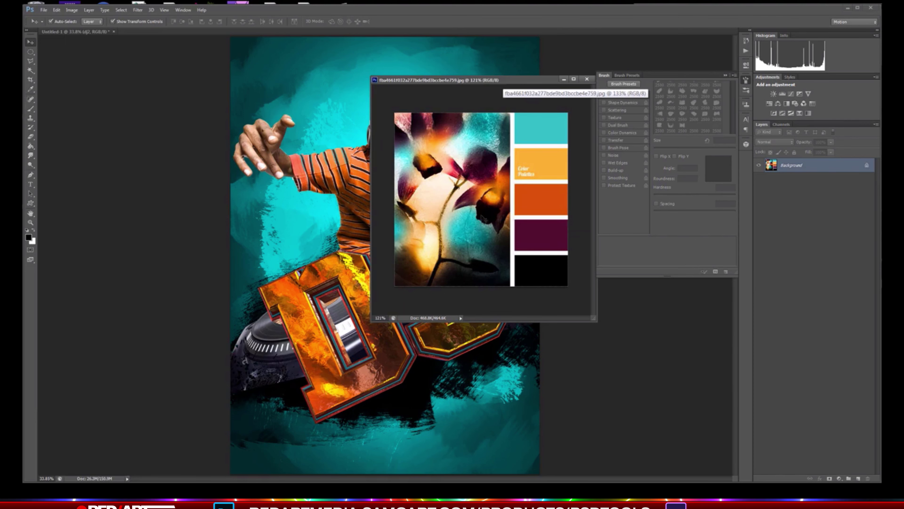
{"action": "left_click_drag", "start_coordinate": [497, 80], "coordinate": [903, 214]}
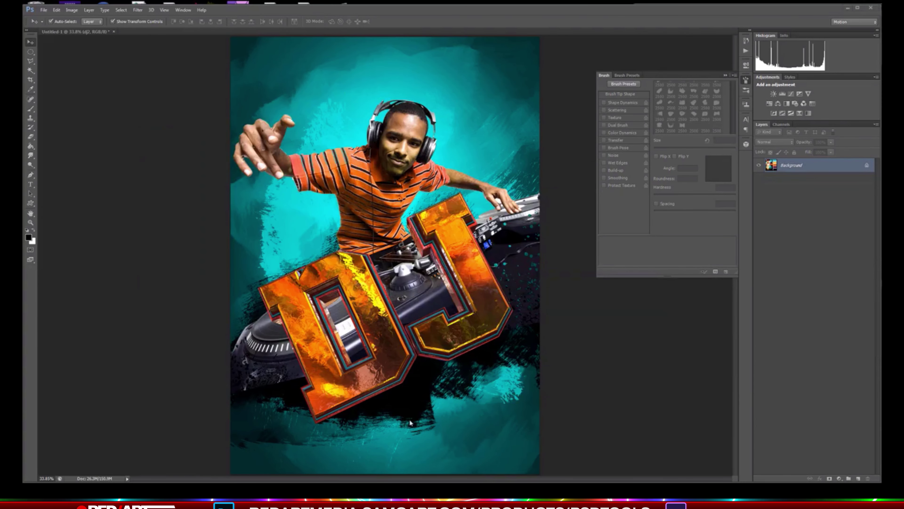
{"action": "left_click_drag", "start_coordinate": [473, 294], "coordinate": [470, 290]}
{"action": "left_click_drag", "start_coordinate": [471, 290], "coordinate": [471, 291]}
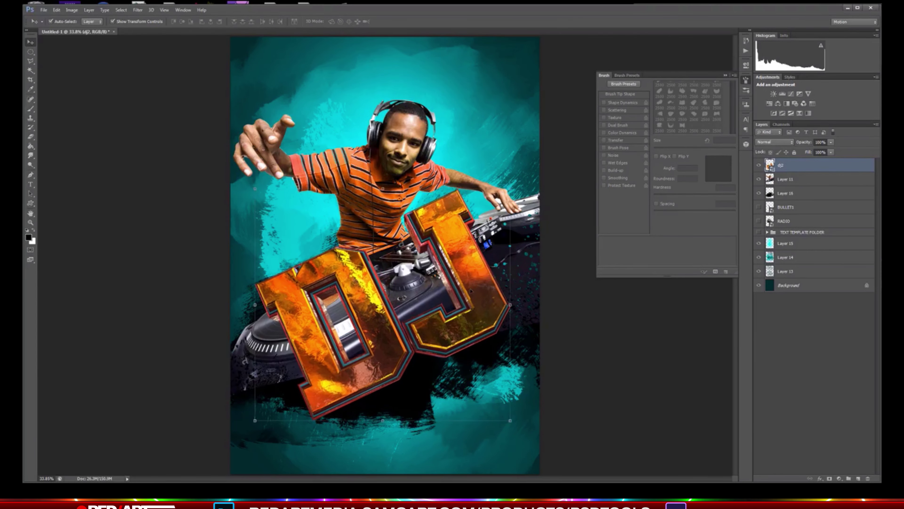
Show the RADIO layer and move it to the top of the layer stack
{"action": "left_click", "coordinate": [785, 219]}
{"action": "left_click", "coordinate": [759, 221]}
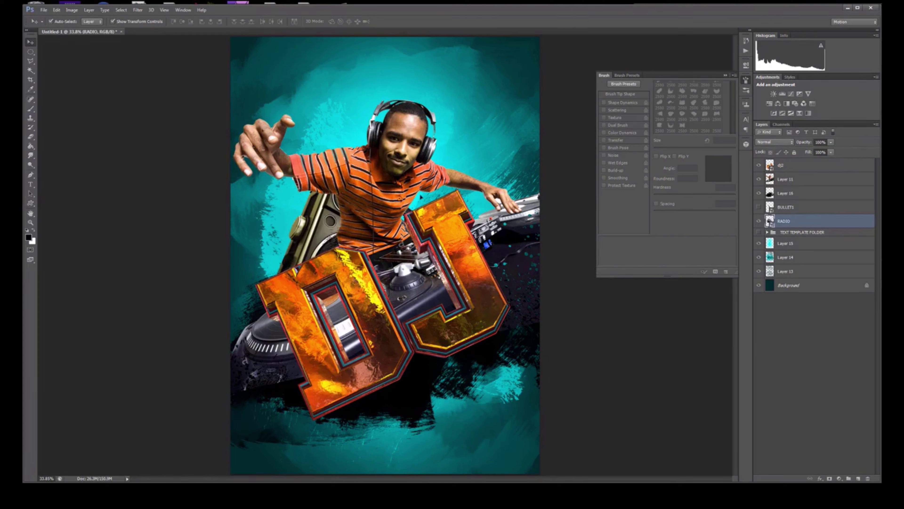
{"action": "left_click_drag", "start_coordinate": [283, 218], "coordinate": [297, 100]}
{"action": "left_click_drag", "start_coordinate": [827, 225], "coordinate": [825, 160]}
Scale the radio down to about 57.7% and place it partly off the flyer's right edge, below the J
{"action": "left_click_drag", "start_coordinate": [355, 166], "coordinate": [452, 315]}
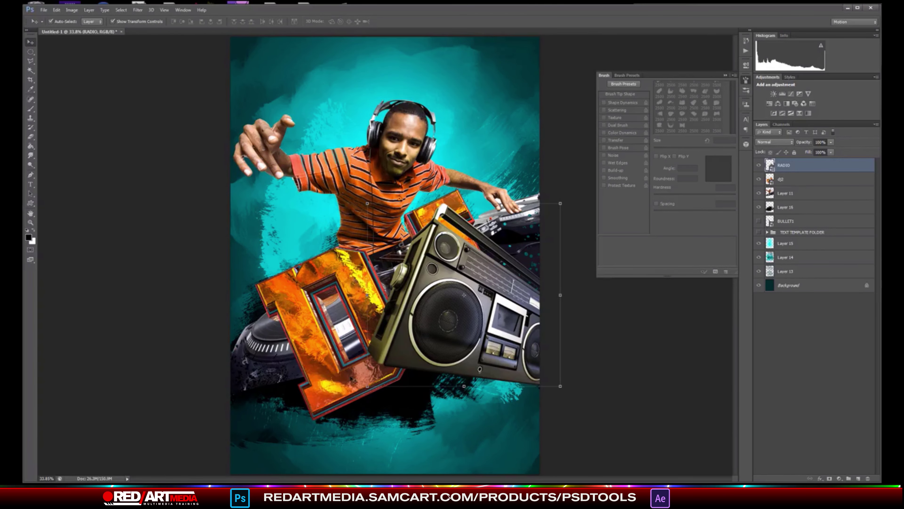
{"action": "left_click_drag", "start_coordinate": [367, 386], "coordinate": [450, 310]}
{"action": "left_click_drag", "start_coordinate": [518, 295], "coordinate": [548, 399]}
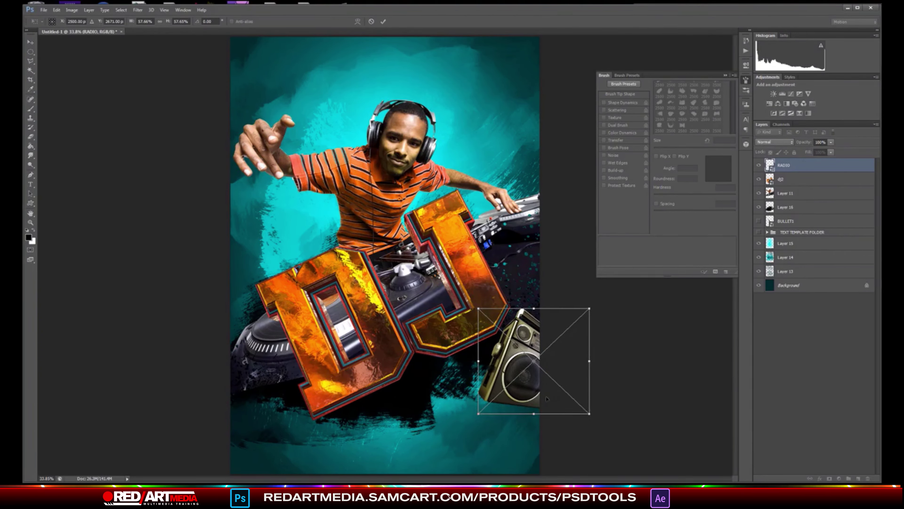
{"action": "key", "text": "Return"}
Duplicate the radio layer, scale the copy to about 50%, and place it partly off the flyer's left edge below the DJ's hand
{"action": "left_click_drag", "start_coordinate": [825, 166], "coordinate": [859, 478]}
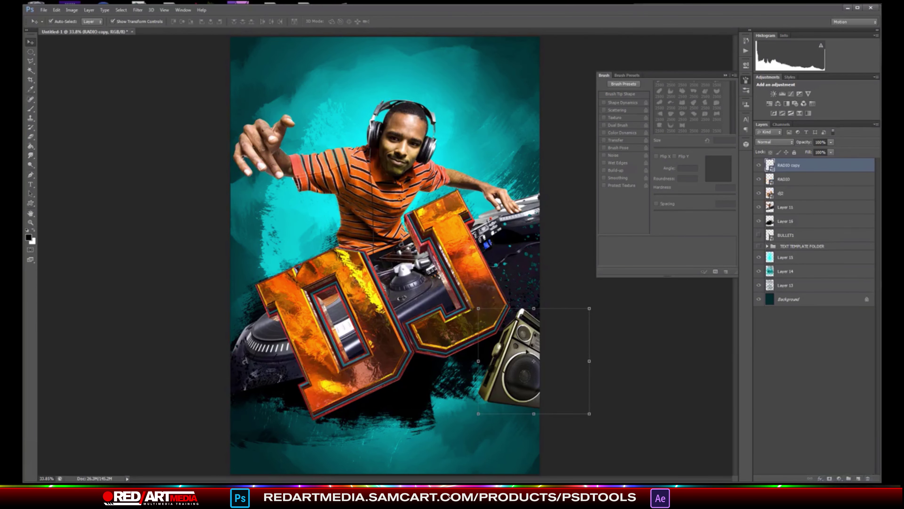
{"action": "left_click_drag", "start_coordinate": [534, 361], "coordinate": [208, 192]}
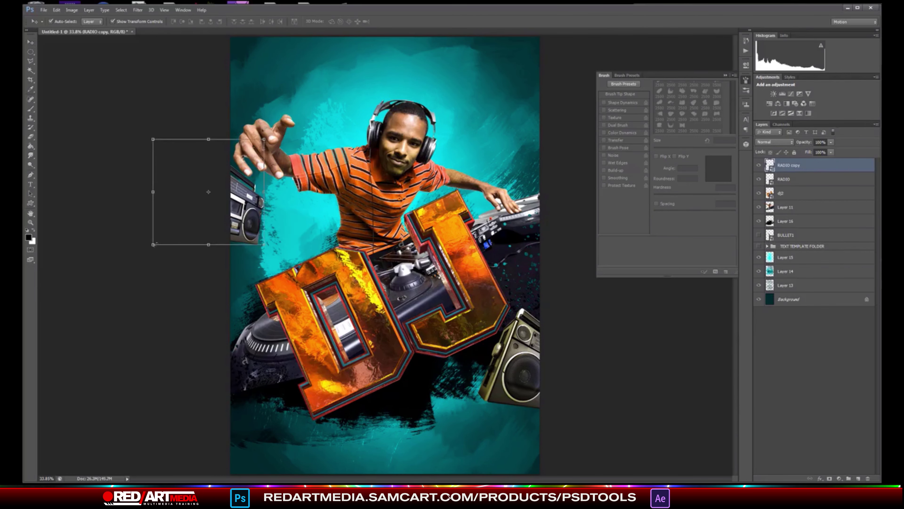
{"action": "left_click_drag", "start_coordinate": [154, 245], "coordinate": [168, 230]}
{"action": "left_click_drag", "start_coordinate": [256, 179], "coordinate": [259, 225]}
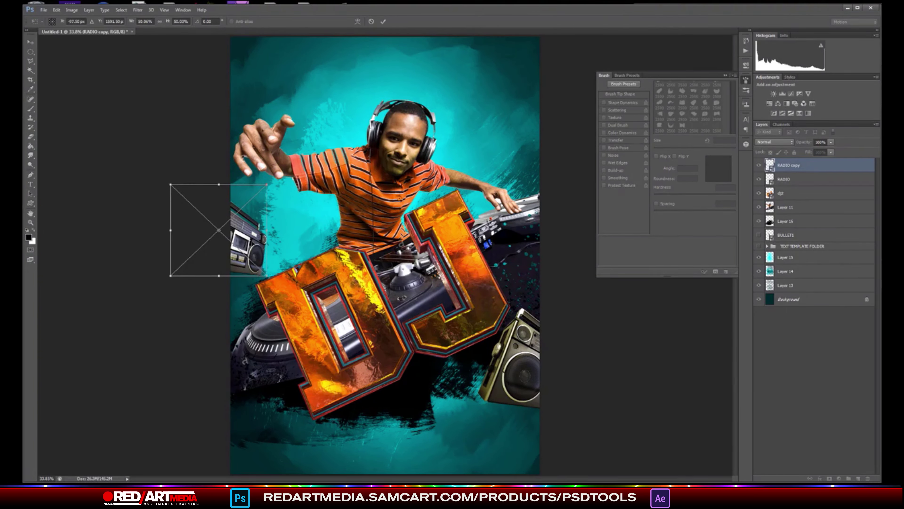
{"action": "key", "text": "Return"}
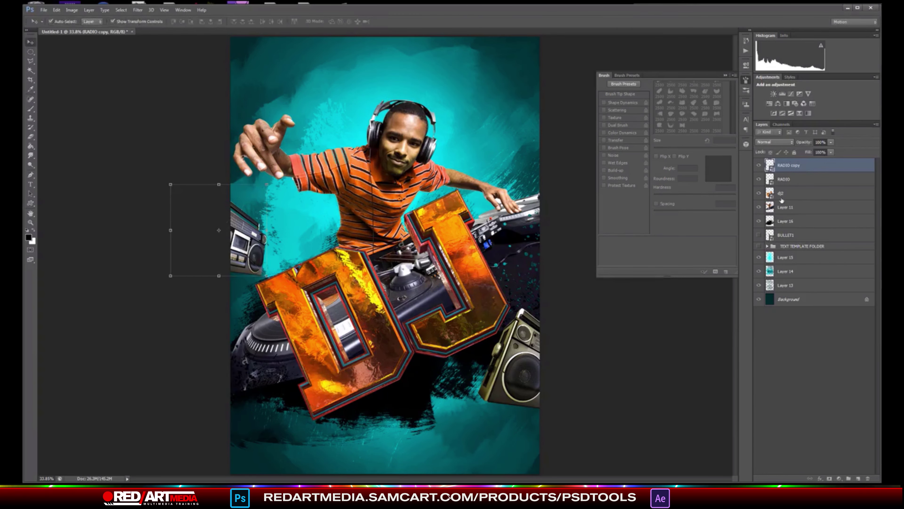
Show the BULLET1 layer, move it to the top of the stack, and place the bullet over the J
{"action": "left_click", "coordinate": [759, 235]}
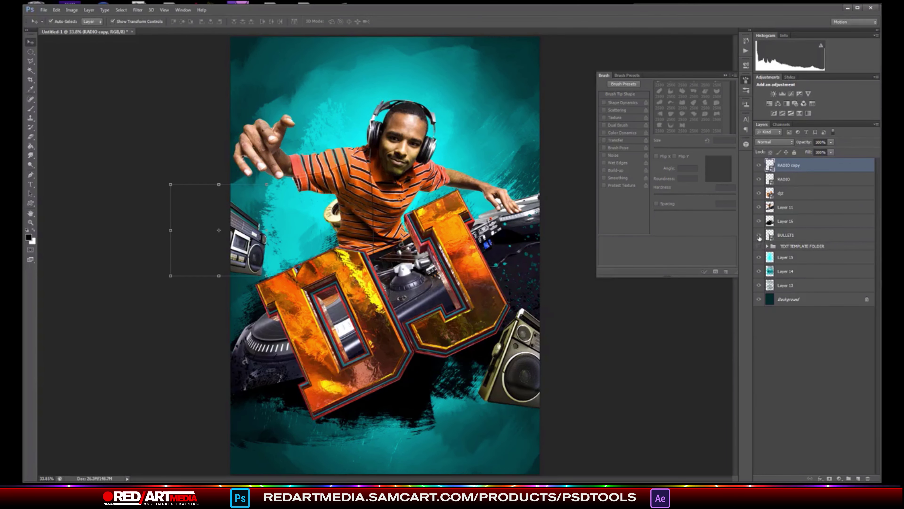
{"action": "left_click_drag", "start_coordinate": [815, 236], "coordinate": [836, 163]}
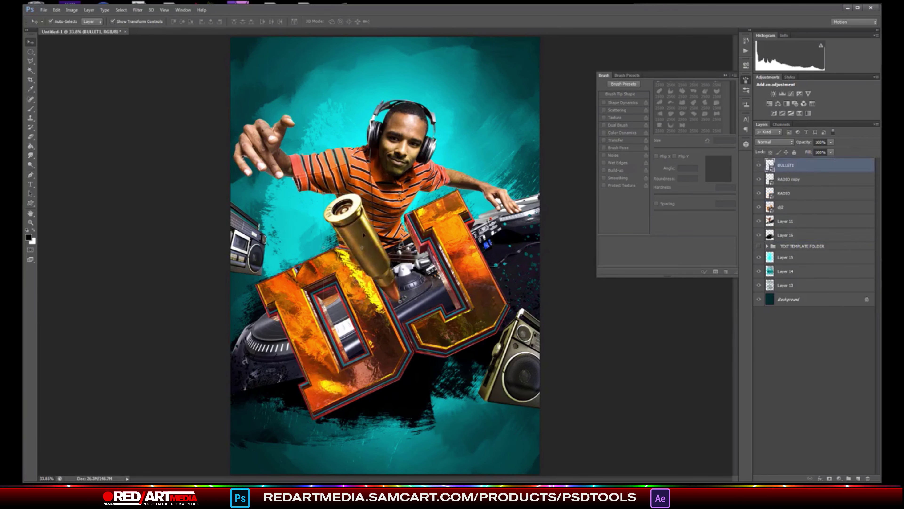
{"action": "left_click_drag", "start_coordinate": [364, 234], "coordinate": [466, 222]}
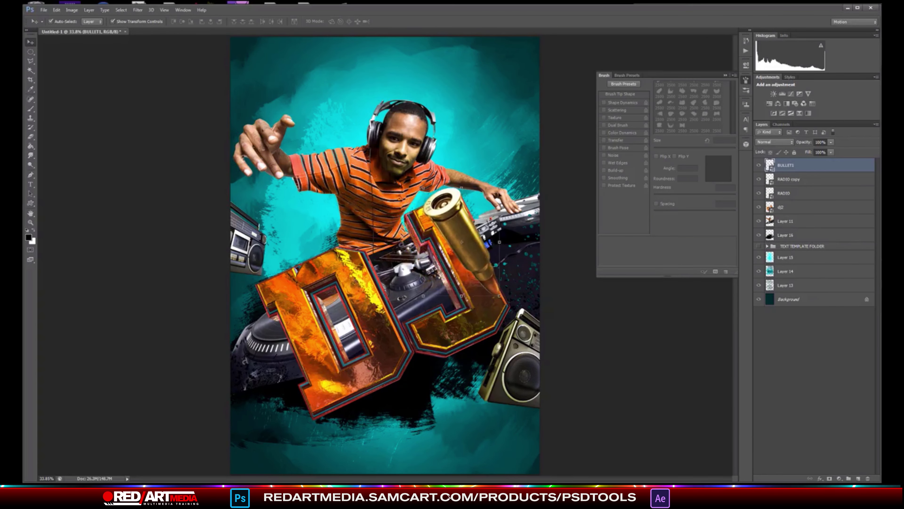
Rotate the bullet 60°, scale it to about 57%, and position it at the J's upper right corner beside the DJ's hand
{"action": "key", "text": "ctrl+t"}
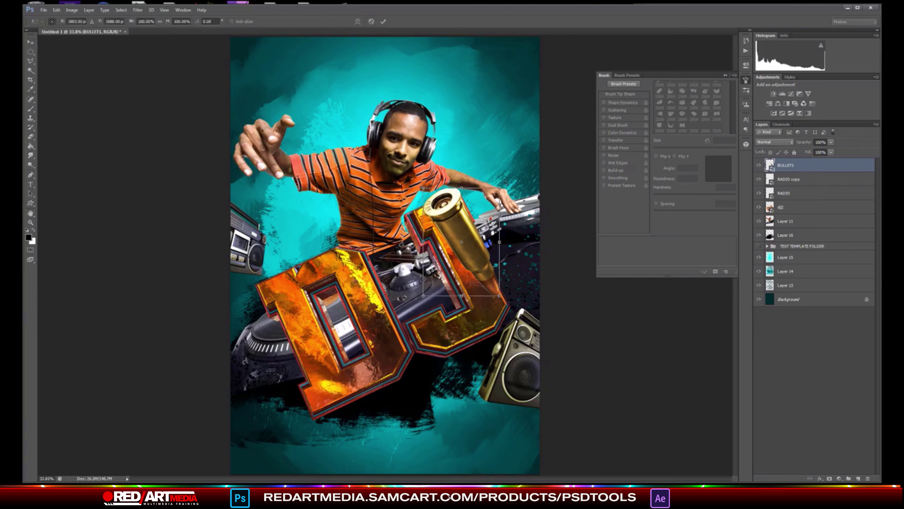
{"action": "left_click_drag", "start_coordinate": [502, 185], "coordinate": [534, 245]}
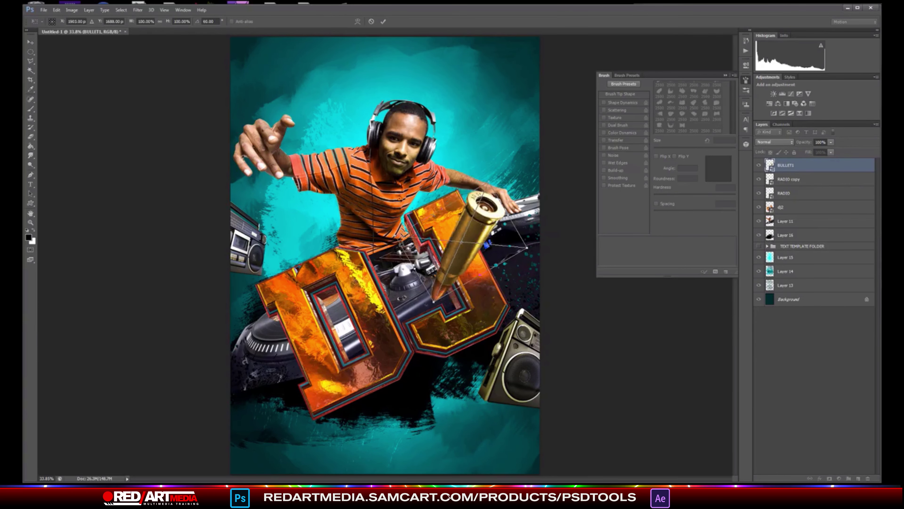
{"action": "left_click_drag", "start_coordinate": [434, 302], "coordinate": [457, 251]}
{"action": "left_click_drag", "start_coordinate": [481, 209], "coordinate": [500, 187]}
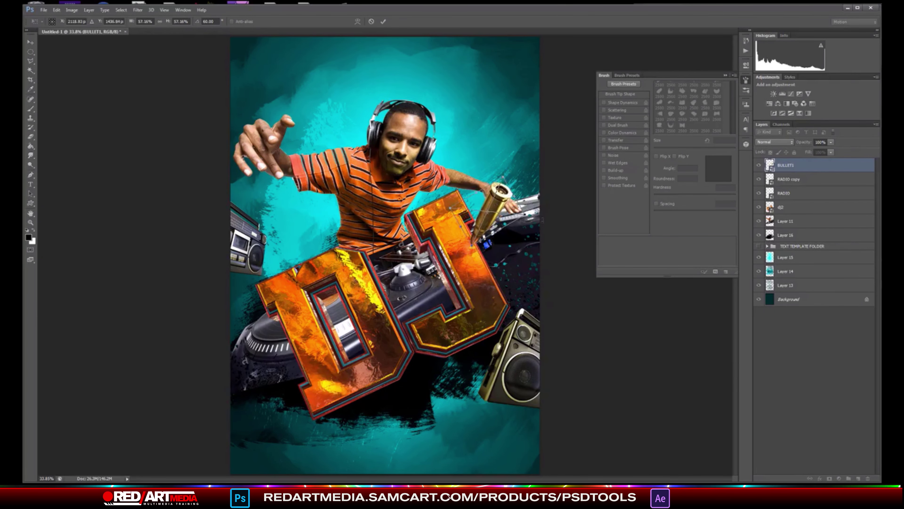
{"action": "key", "text": "Return"}
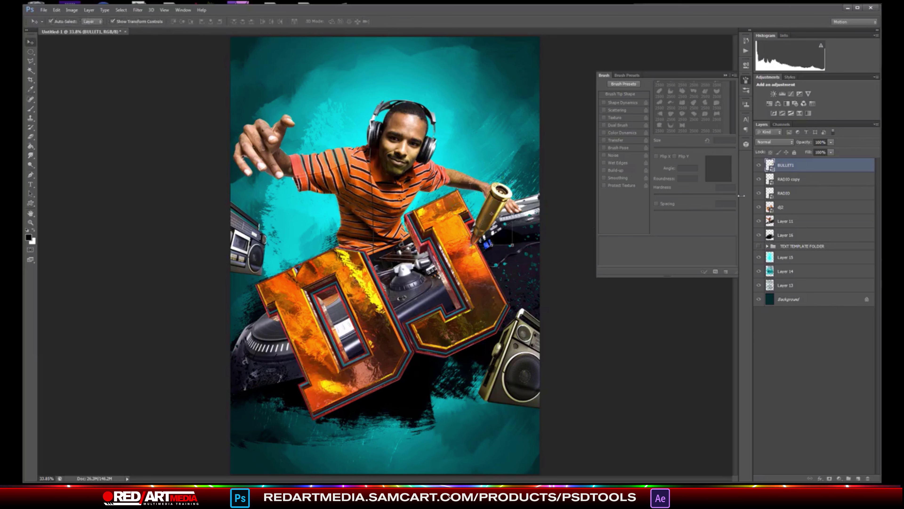
Duplicate the bullet, then rotate and shrink the copy so it points into the lower left corner of the D
{"action": "left_click_drag", "start_coordinate": [826, 165], "coordinate": [858, 478]}
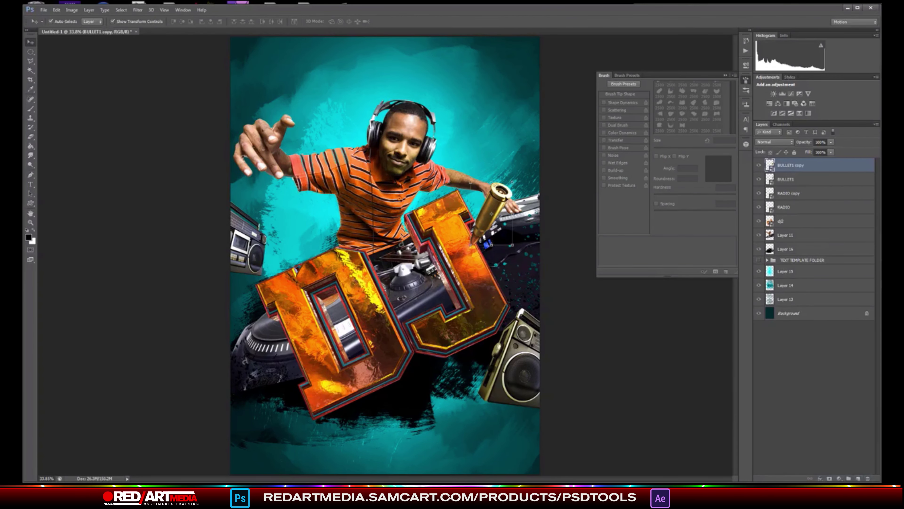
{"action": "left_click_drag", "start_coordinate": [492, 213], "coordinate": [314, 360]}
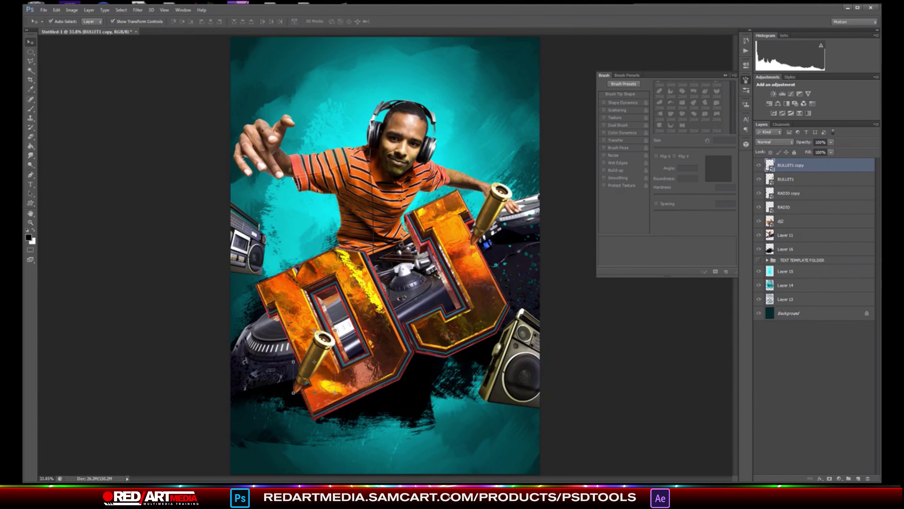
{"action": "left_click_drag", "start_coordinate": [289, 324], "coordinate": [287, 404]}
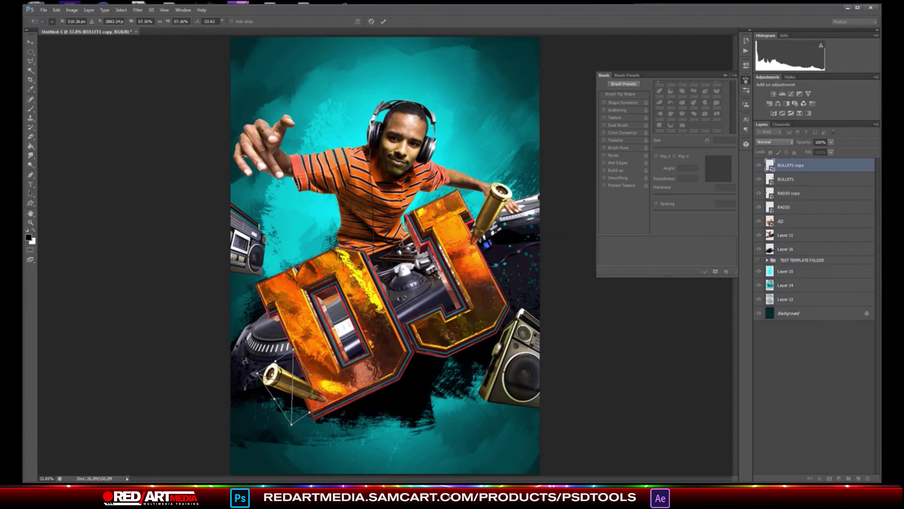
{"action": "left_click_drag", "start_coordinate": [342, 413], "coordinate": [345, 407]}
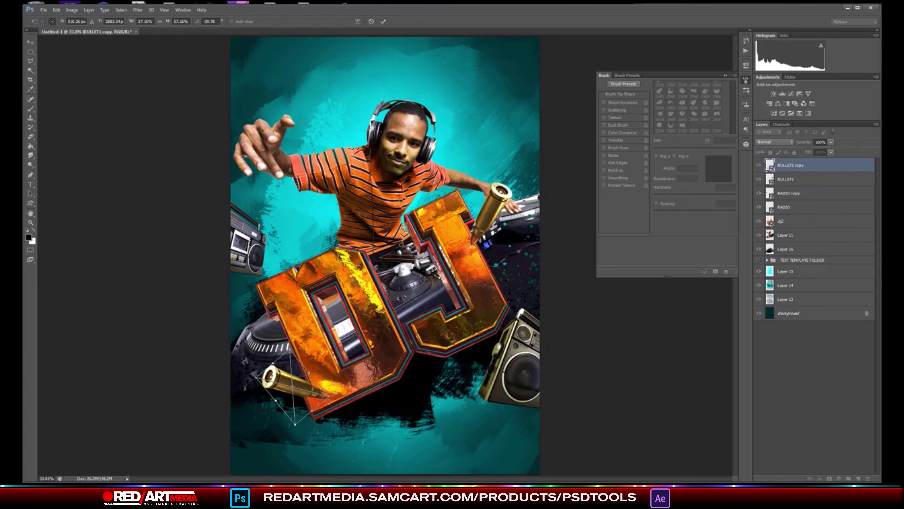
{"action": "left_click_drag", "start_coordinate": [255, 377], "coordinate": [275, 382]}
{"action": "key", "text": "Return"}
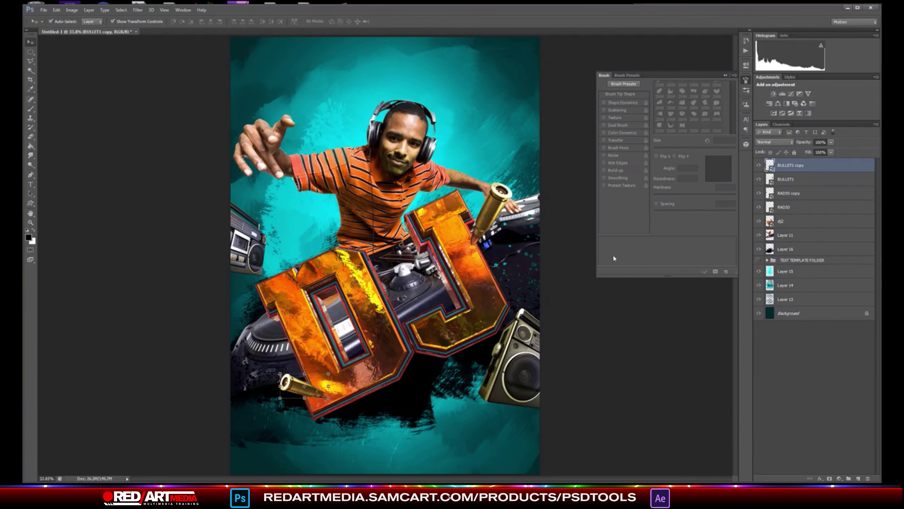
Duplicate the small bullet, place the copy by the J's hook, and transform it so its tip points left
{"action": "left_click_drag", "start_coordinate": [843, 165], "coordinate": [857, 478]}
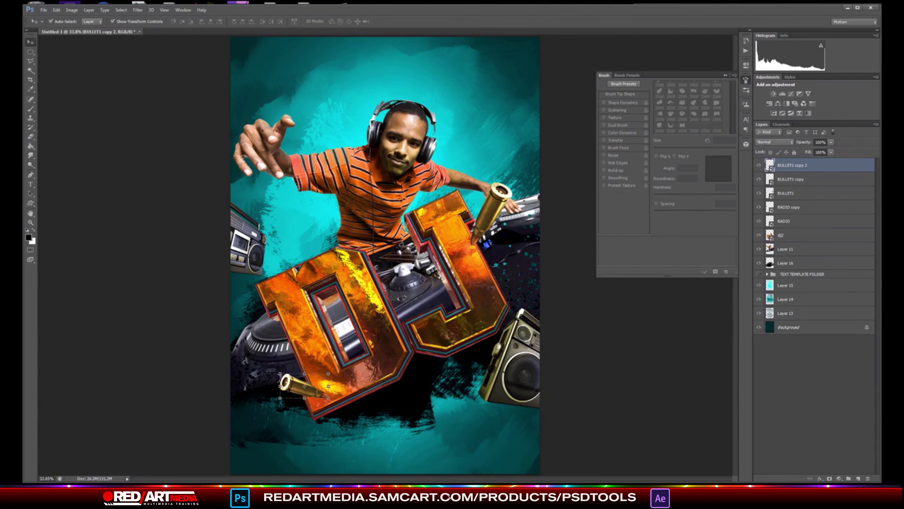
{"action": "left_click_drag", "start_coordinate": [305, 385], "coordinate": [412, 303]}
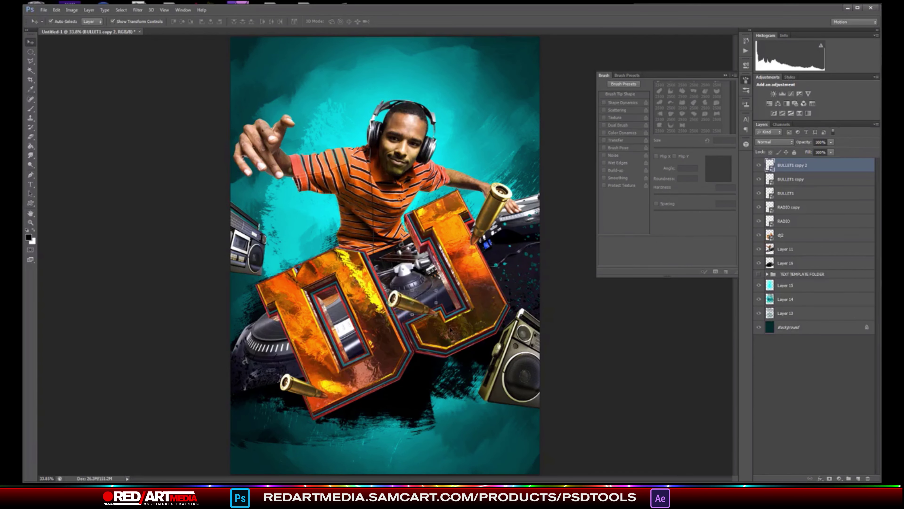
{"action": "key", "text": "ctrl+t"}
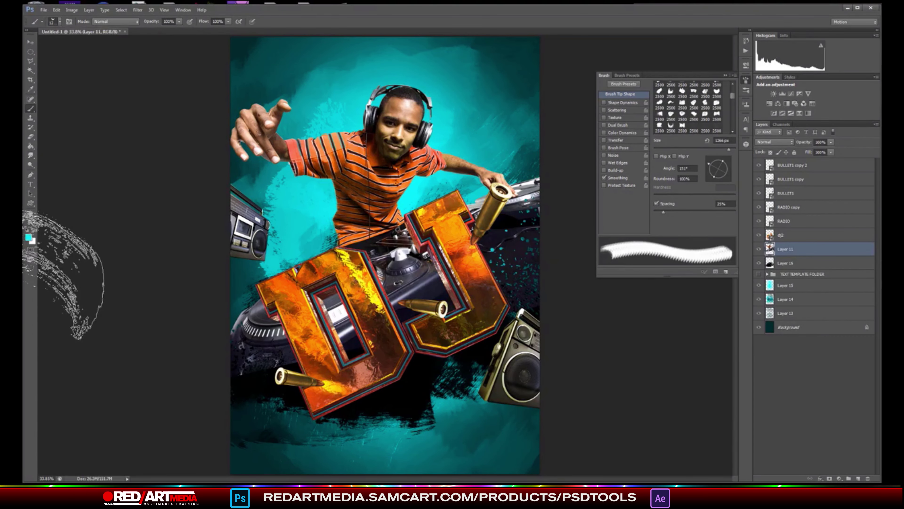
Choose the 410 px shard brush tip and stamp it once beside the DJ's headphones on Layer 11
{"action": "left_click", "coordinate": [61, 20]}
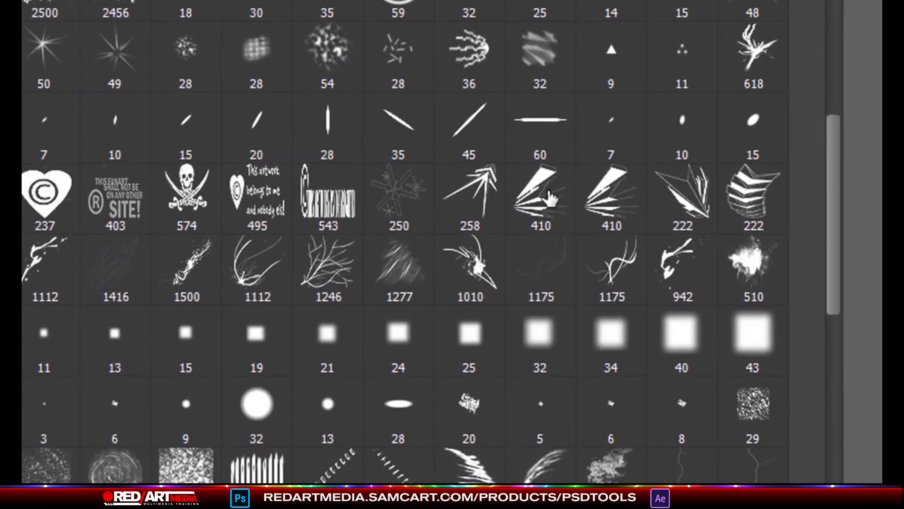
{"action": "left_click", "coordinate": [542, 192]}
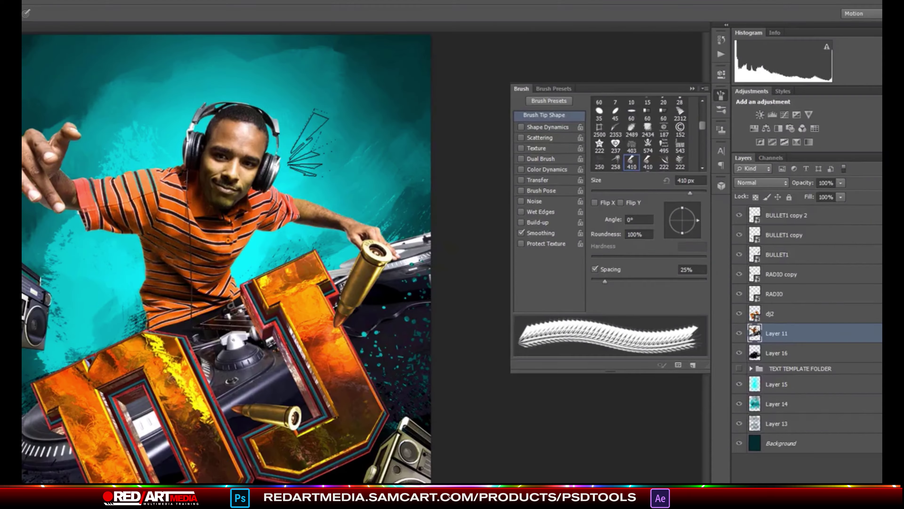
{"action": "left_click", "coordinate": [309, 143]}
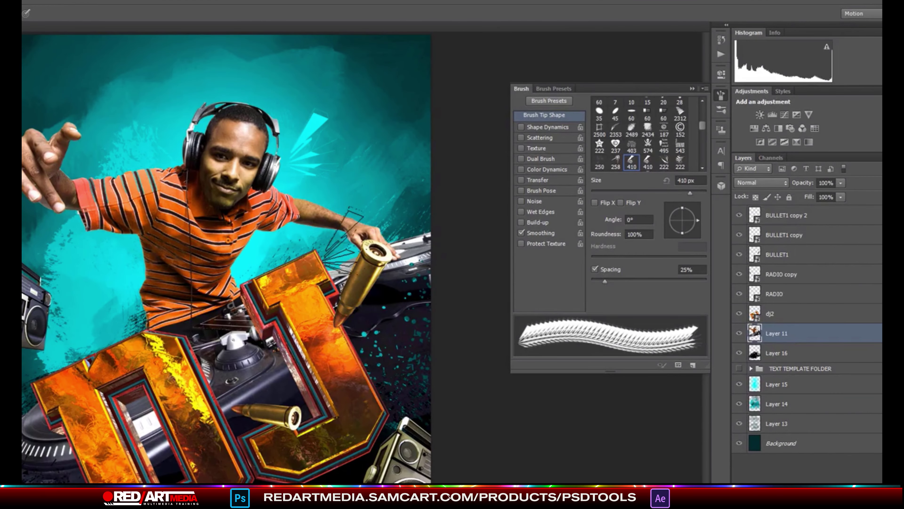
Enlarge the shard brush to 1600 px and stamp it over the DJ's shoulder and the upper right background
{"action": "key", "text": "bracketright"}
{"action": "key", "text": "bracketright"}
{"action": "key", "text": "bracketright"}
{"action": "key", "text": "bracketright"}
{"action": "key", "text": "bracketright"}
{"action": "key", "text": "bracketright"}
{"action": "key", "text": "bracketright"}
{"action": "key", "text": "bracketright"}
{"action": "key", "text": "bracketright"}
{"action": "key", "text": "bracketright"}
{"action": "key", "text": "bracketright"}
{"action": "key", "text": "bracketright"}
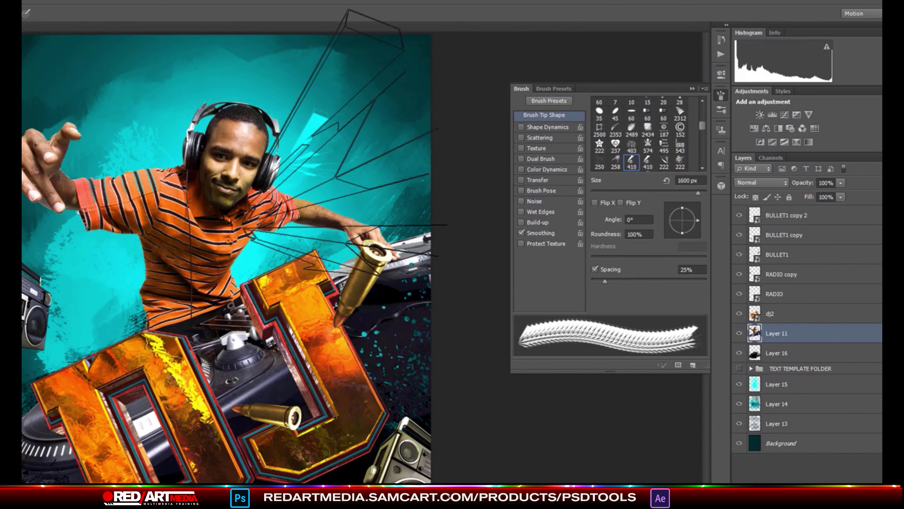
{"action": "left_click", "coordinate": [337, 164]}
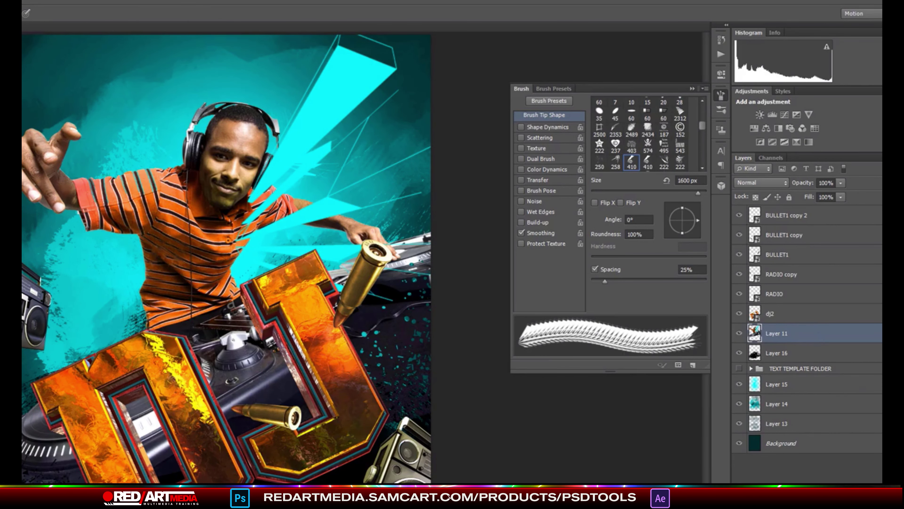
Undo both shard stamps made on the DJ's layer
{"action": "key", "text": "ctrl+z"}
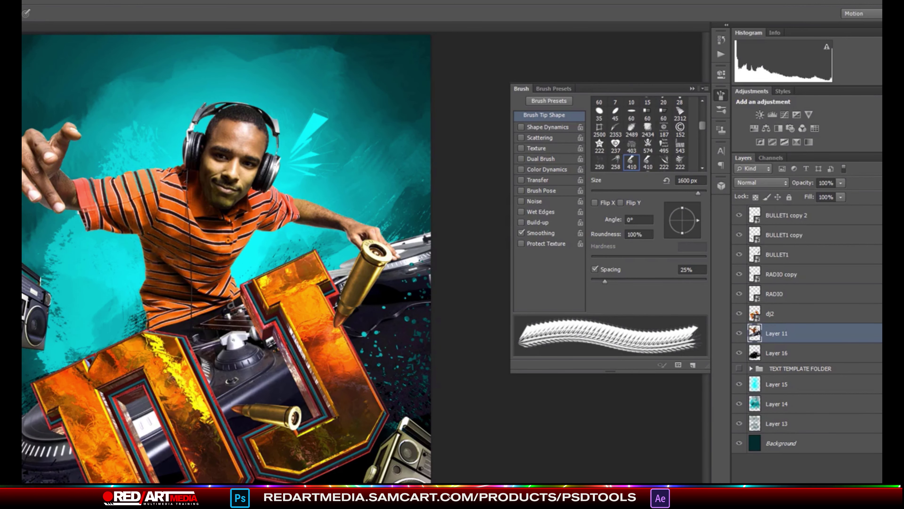
{"action": "key", "text": "ctrl+alt+z"}
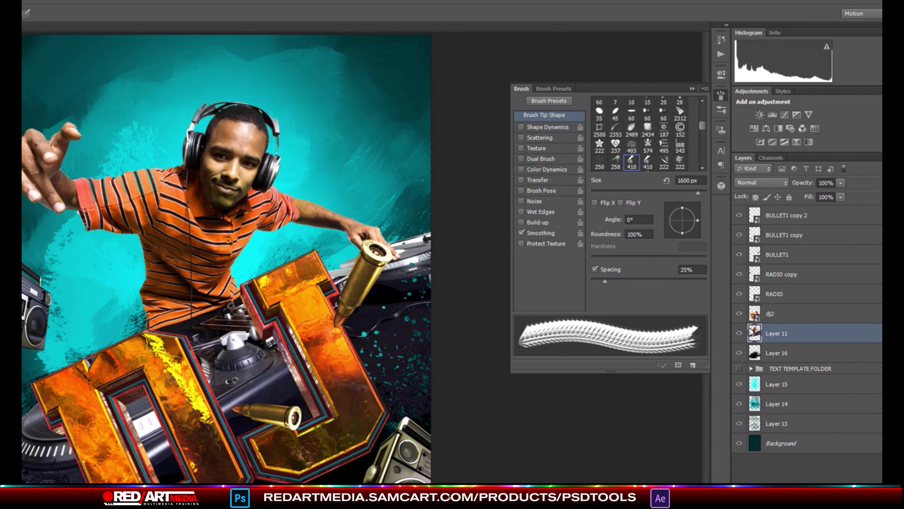
Add a new layer above Layer 15 and stamp large cyan shards behind the DJ toward the upper right corner
{"action": "left_click", "coordinate": [840, 384]}
{"action": "key", "text": "ctrl+shift+alt+n"}
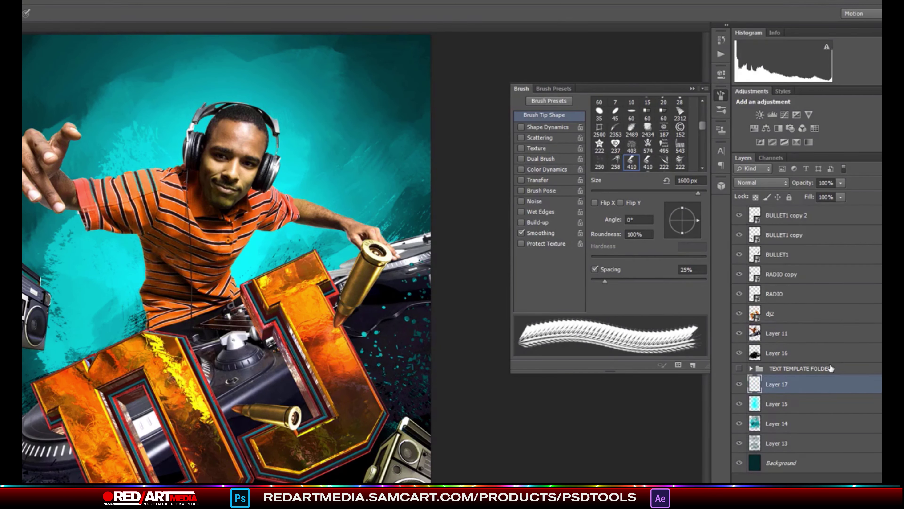
{"action": "left_click", "coordinate": [361, 134]}
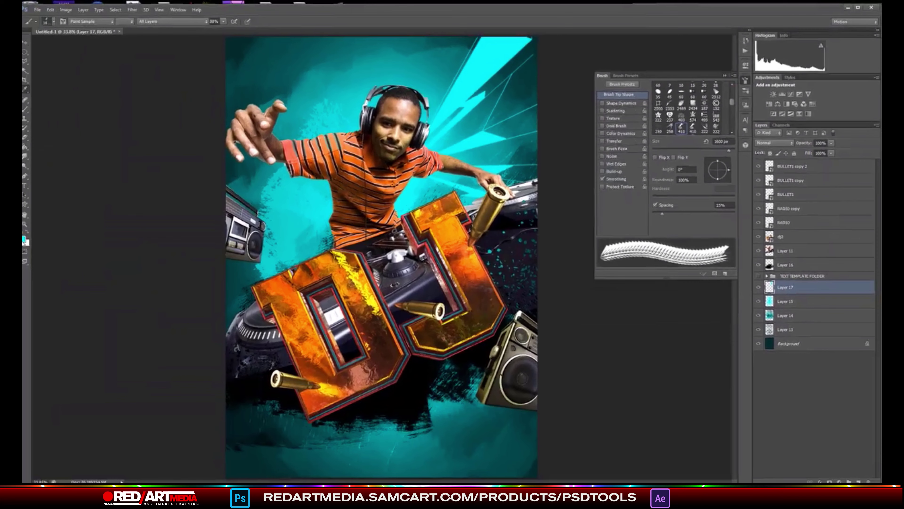
Set the foreground colour to dark teal (R 5, G 96, B 95) and stamp the shard brush at 1000 px, rotated to 10°, behind the DJ's headphones
{"action": "left_click", "coordinate": [29, 237]}
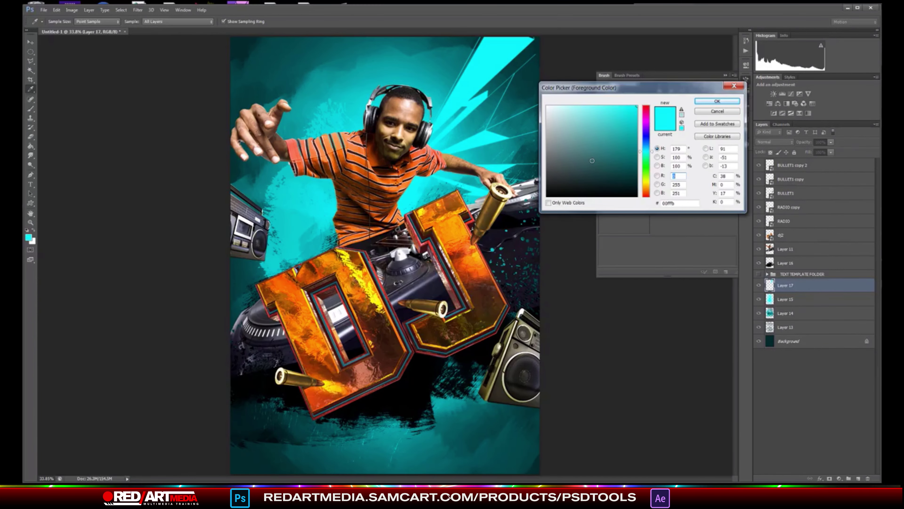
{"action": "left_click", "coordinate": [633, 163]}
{"action": "left_click", "coordinate": [713, 102]}
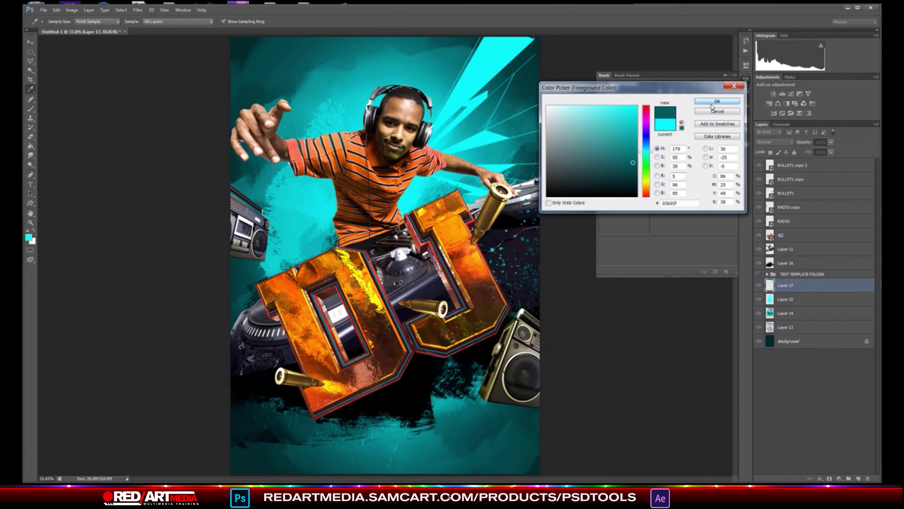
{"action": "key", "text": "b"}
{"action": "key", "text": "bracketleft"}
{"action": "key", "text": "bracketleft"}
{"action": "key", "text": "bracketleft"}
{"action": "key", "text": "bracketleft"}
{"action": "key", "text": "bracketleft"}
{"action": "key", "text": "bracketleft"}
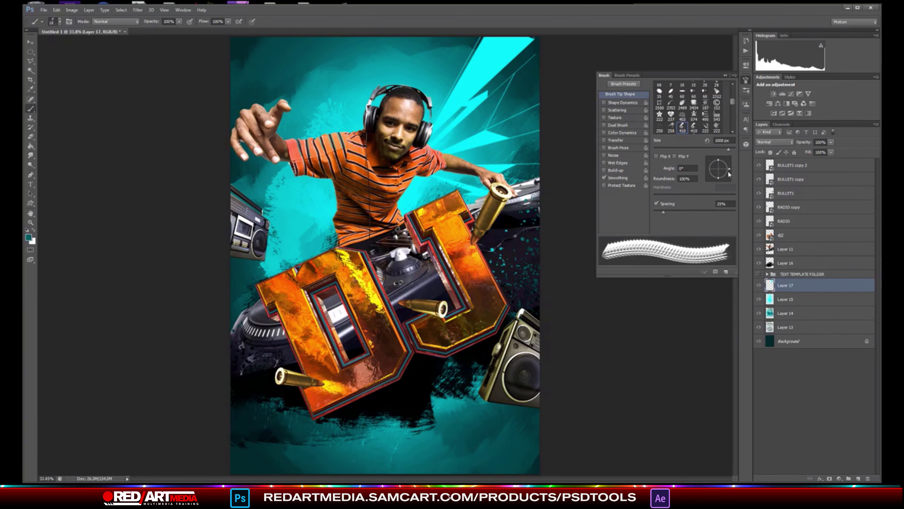
{"action": "left_click_drag", "start_coordinate": [729, 174], "coordinate": [728, 166]}
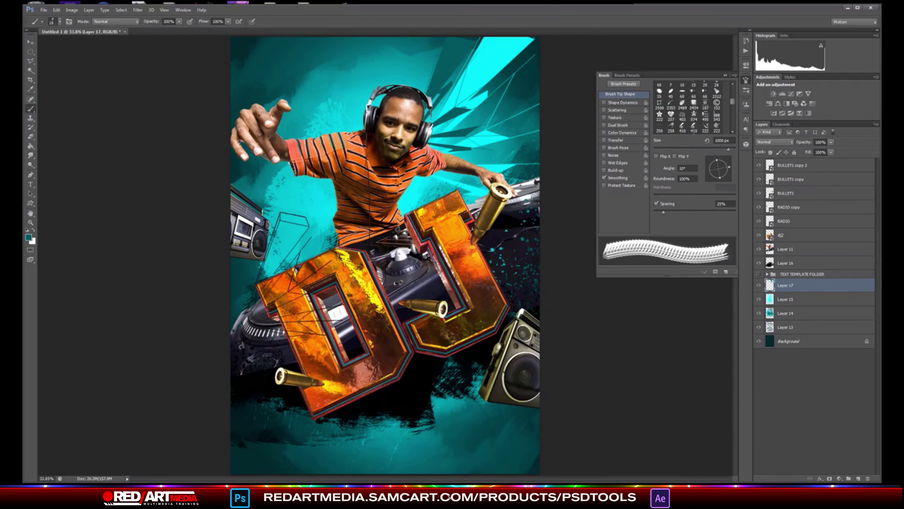
Stamp dark teal shards in the lower left corner at -147°, and re-angled at 1070 px between the left radio and the DJ's torso
{"action": "left_click_drag", "start_coordinate": [729, 171], "coordinate": [700, 179]}
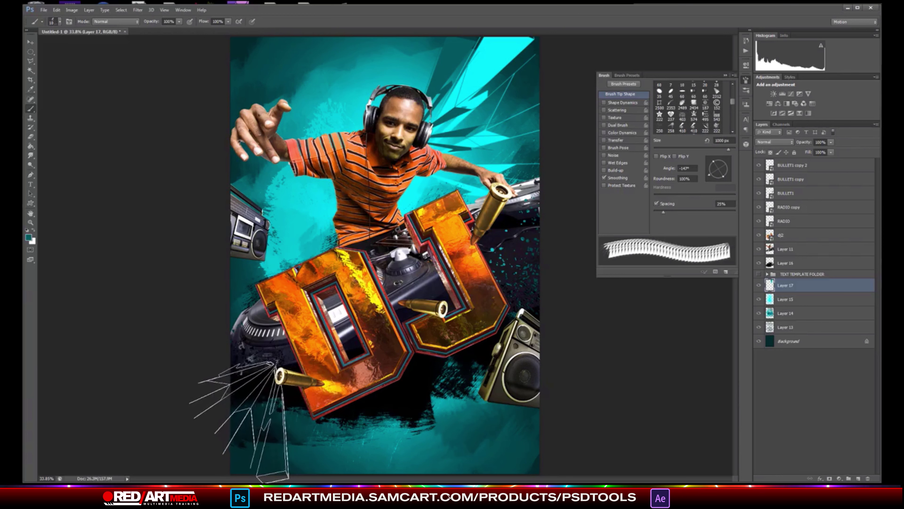
{"action": "left_click", "coordinate": [239, 423]}
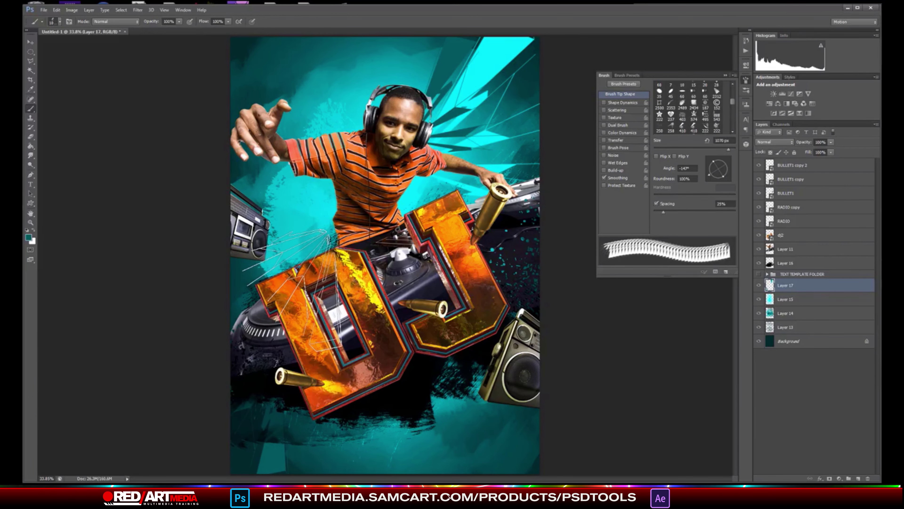
{"action": "left_click_drag", "start_coordinate": [711, 181], "coordinate": [709, 173]}
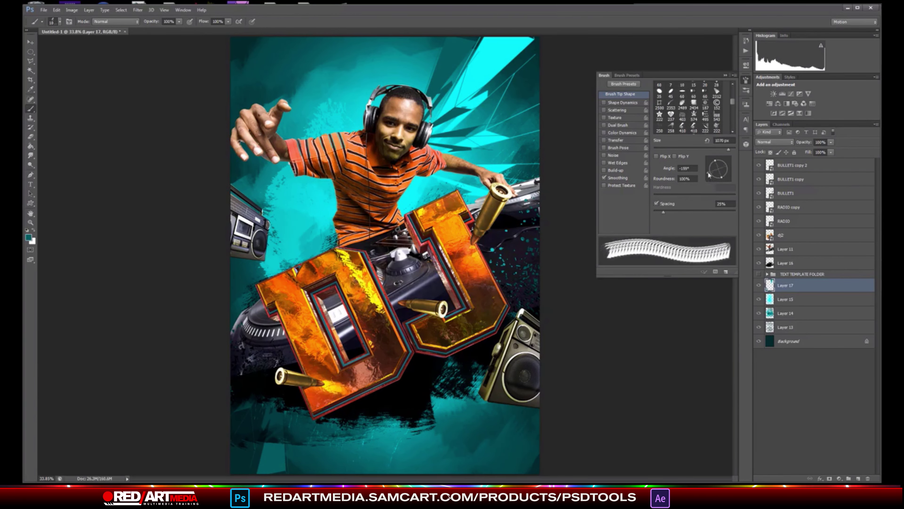
{"action": "left_click", "coordinate": [312, 286]}
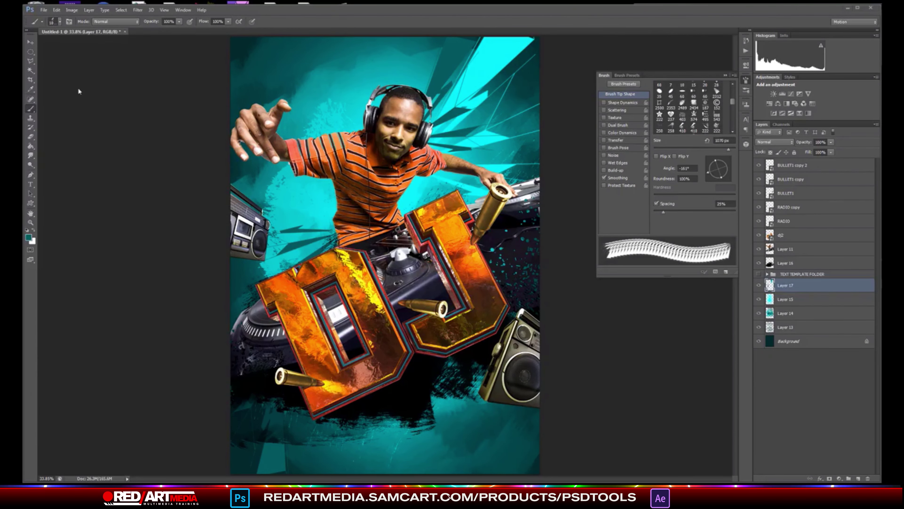
Choose the 222 px chevron-shaped brush tip for painting on Layer 17
{"action": "left_click", "coordinate": [60, 22]}
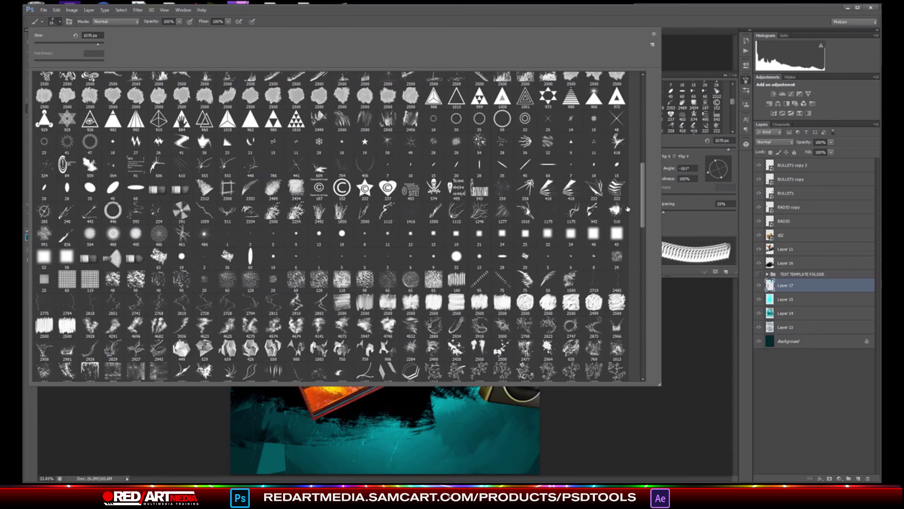
{"action": "double_click", "coordinate": [617, 190]}
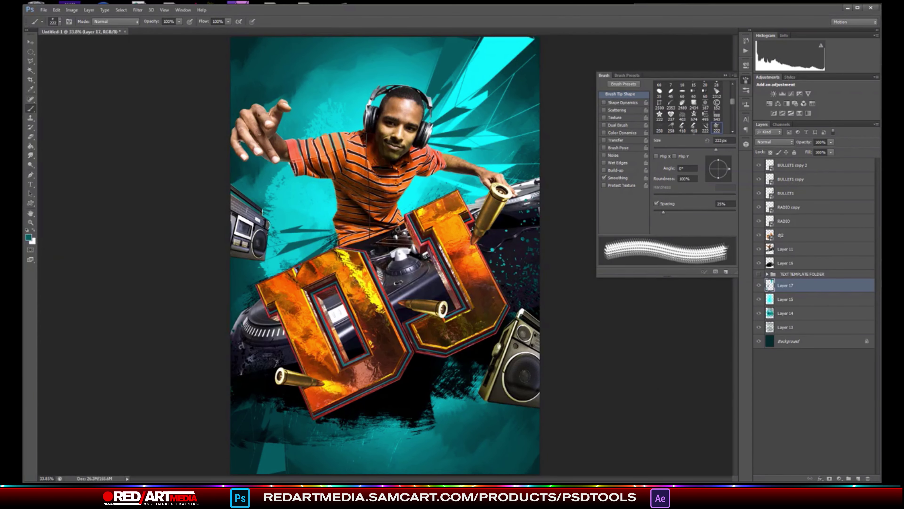
{"action": "left_click", "coordinate": [29, 238]}
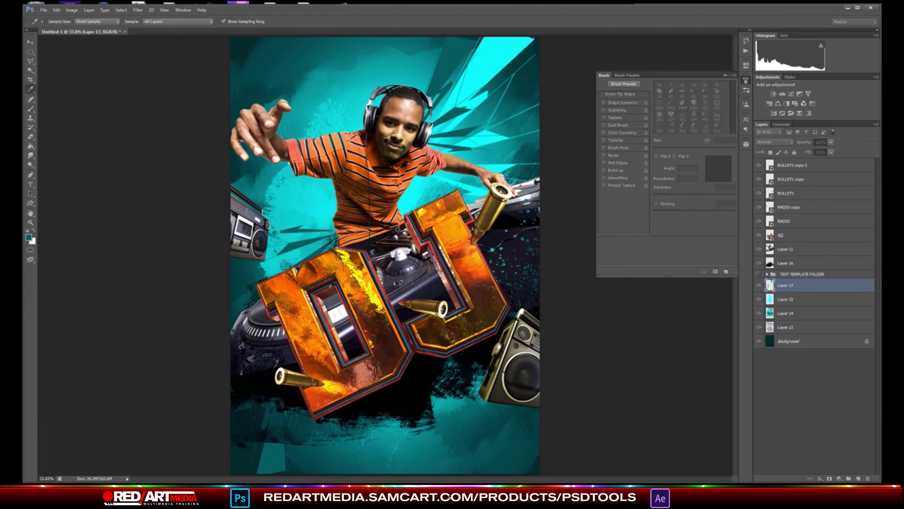
{"action": "left_click", "coordinate": [476, 268]}
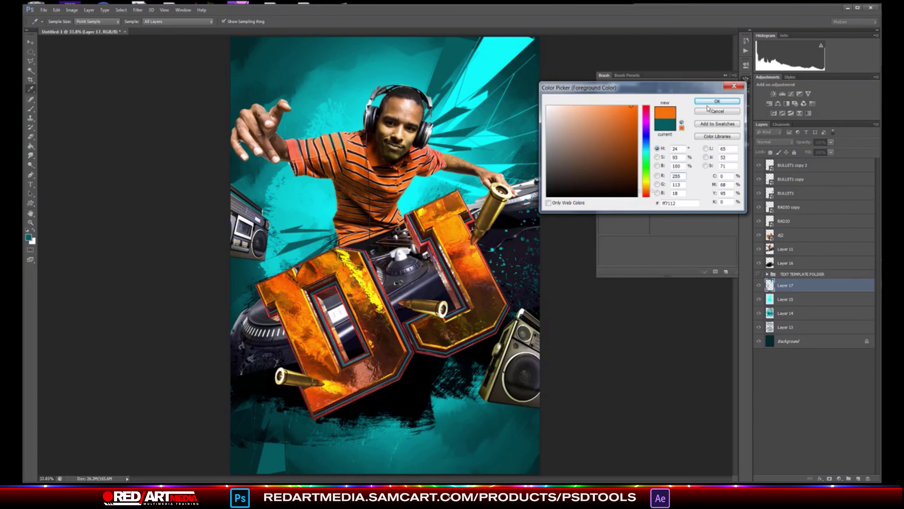
{"action": "left_click", "coordinate": [731, 111]}
Sample orange d3500c from the colour palette image as the foreground colour and stamp a small chevron beside the DJ's raised hand
{"action": "left_click_drag", "start_coordinate": [901, 110], "coordinate": [477, 111]}
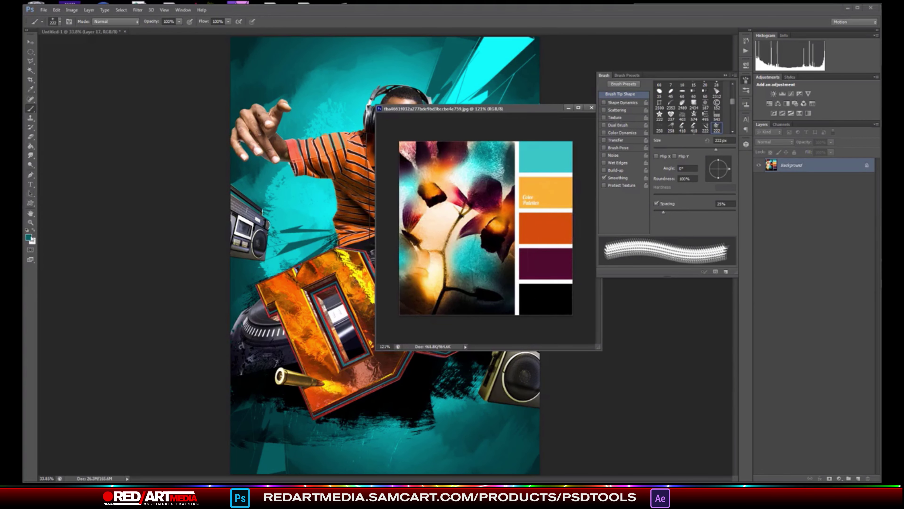
{"action": "left_click", "coordinate": [30, 238]}
{"action": "left_click", "coordinate": [550, 229]}
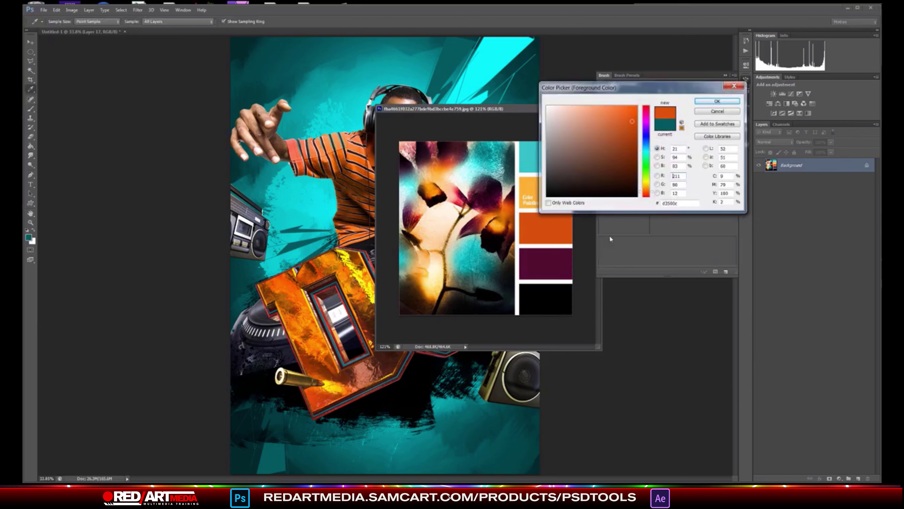
{"action": "left_click", "coordinate": [733, 103]}
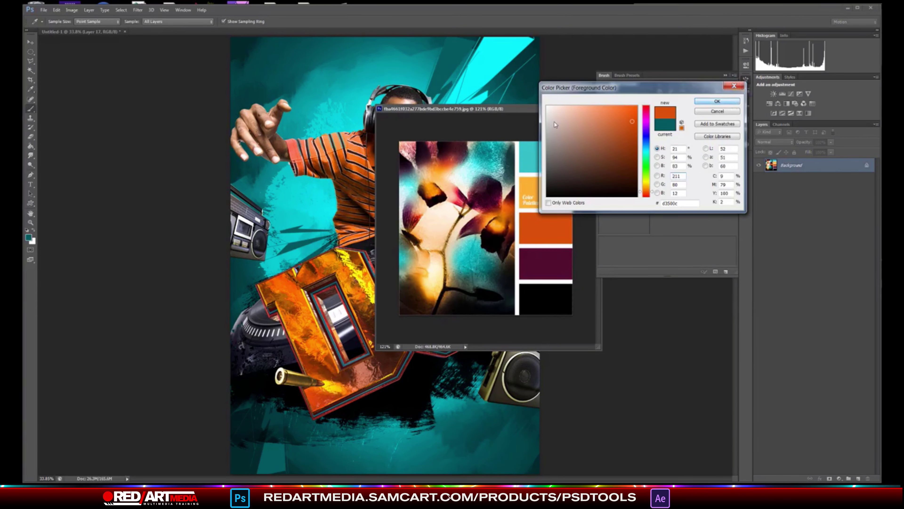
{"action": "key", "text": "b"}
{"action": "left_click_drag", "start_coordinate": [509, 109], "coordinate": [881, 135]}
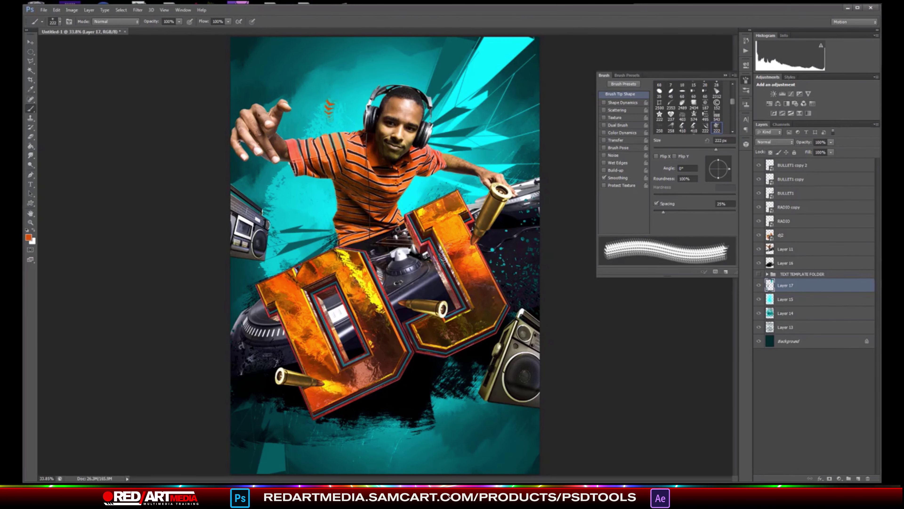
Enlarge the chevron brush and stamp orange chevrons behind the DJ's extended arm, and with the tip rotated below the DJ lettering
{"action": "key", "text": "bracketright"}
{"action": "key", "text": "bracketright"}
{"action": "key", "text": "bracketright"}
{"action": "key", "text": "bracketright"}
{"action": "key", "text": "bracketright"}
{"action": "key", "text": "bracketright"}
{"action": "key", "text": "bracketright"}
{"action": "key", "text": "bracketright"}
{"action": "key", "text": "bracketright"}
{"action": "key", "text": "bracketright"}
{"action": "key", "text": "bracketright"}
{"action": "key", "text": "bracketright"}
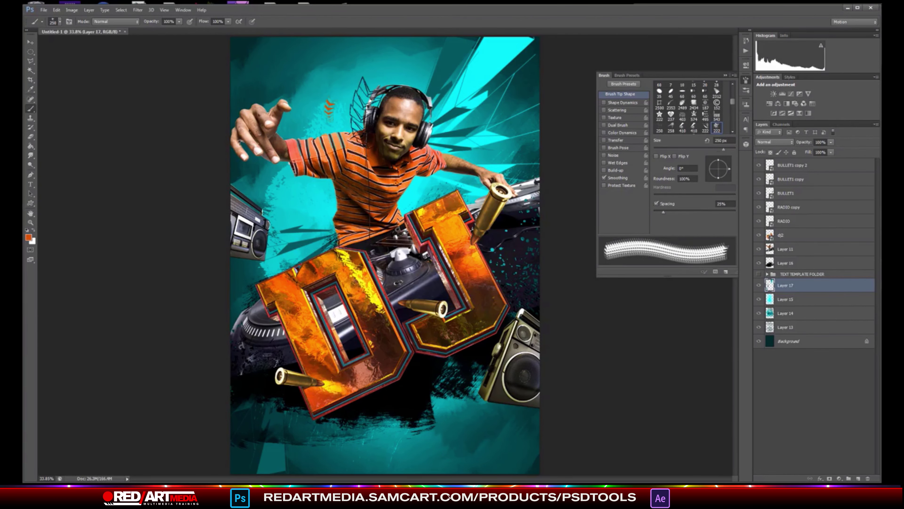
{"action": "key", "text": "bracketright"}
{"action": "key", "text": "bracketright"}
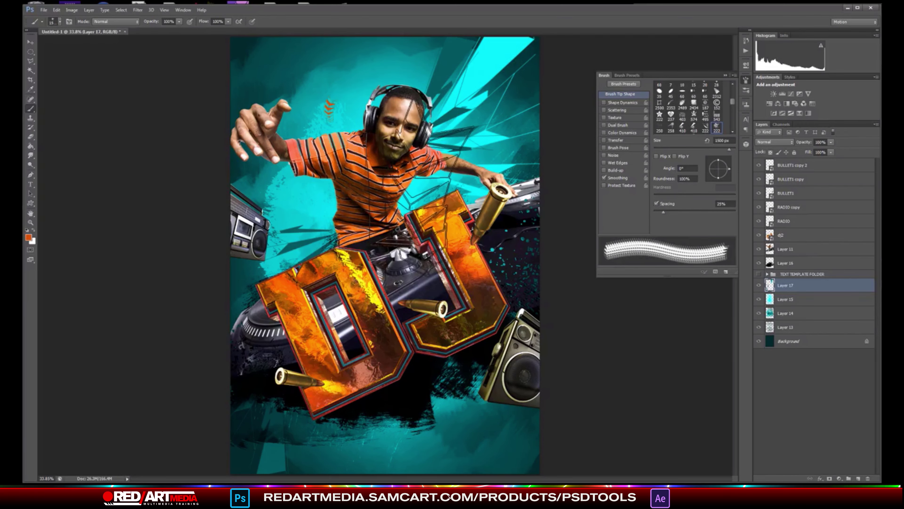
{"action": "left_click", "coordinate": [438, 178]}
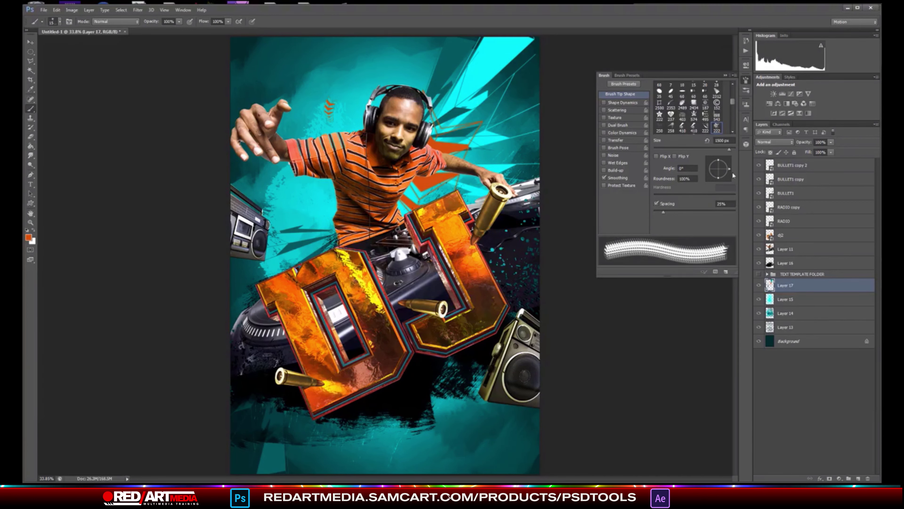
{"action": "left_click_drag", "start_coordinate": [732, 172], "coordinate": [727, 162]}
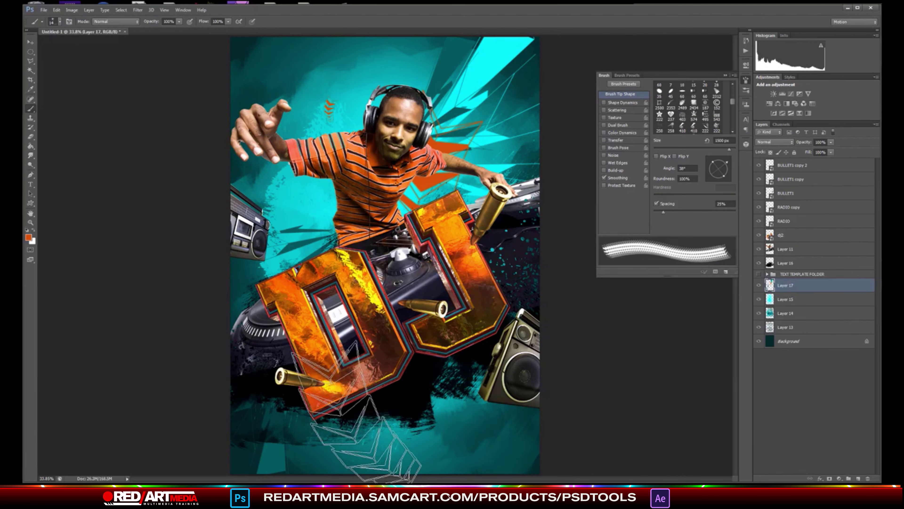
{"action": "left_click", "coordinate": [370, 435]}
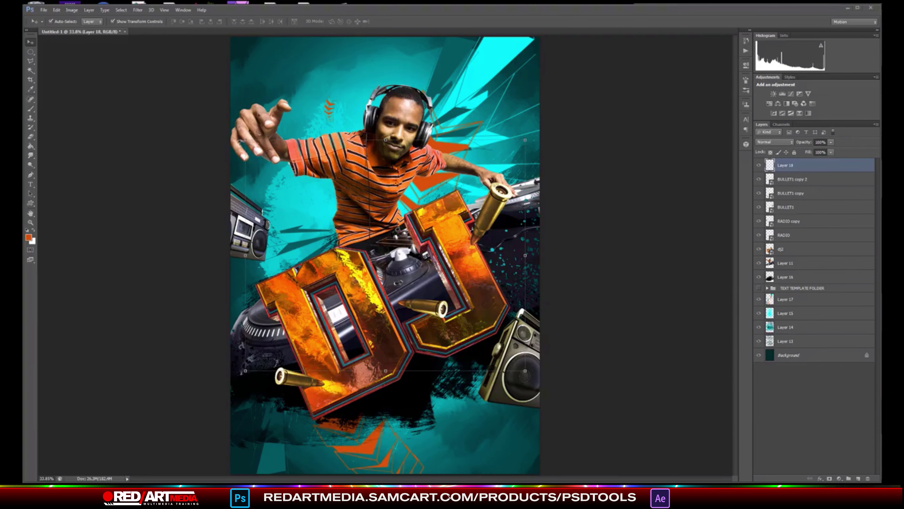
Paste the flame image as a new layer, tilted over the DJ's raised arm, with its blend mode set to Screen
{"action": "left_click", "coordinate": [56, 10]}
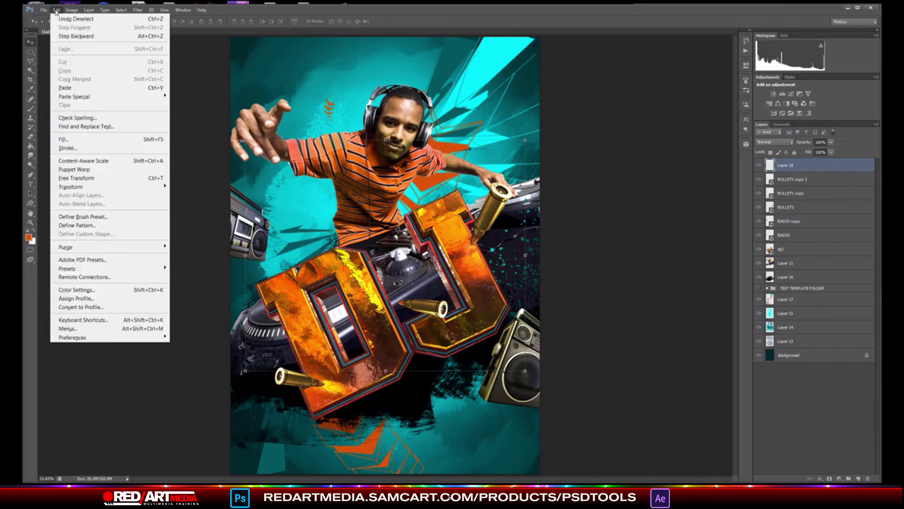
{"action": "left_click", "coordinate": [65, 88]}
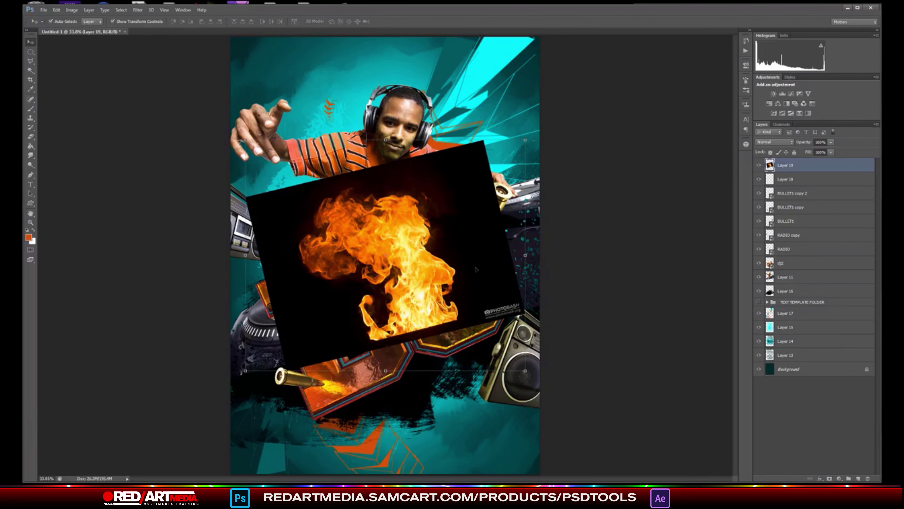
{"action": "left_click_drag", "start_coordinate": [469, 284], "coordinate": [433, 198]}
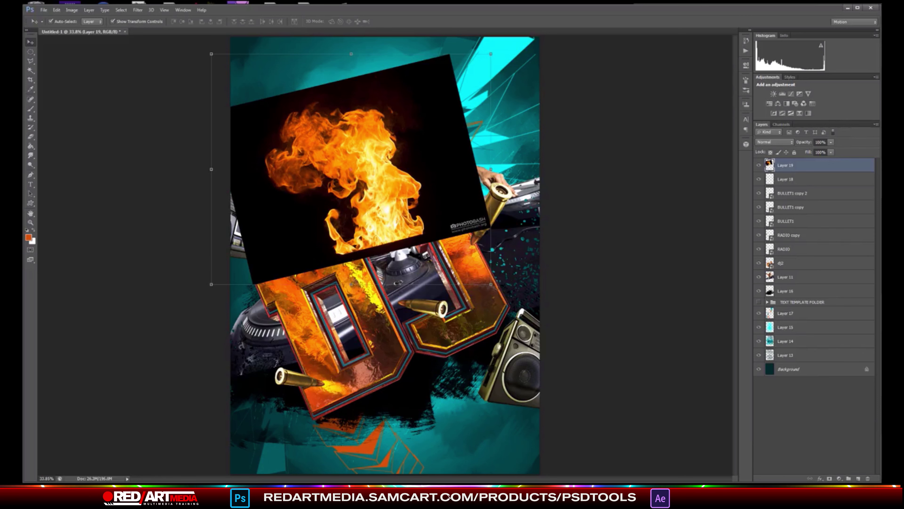
{"action": "left_click_drag", "start_coordinate": [500, 294], "coordinate": [509, 281]}
{"action": "left_click_drag", "start_coordinate": [420, 202], "coordinate": [396, 197]}
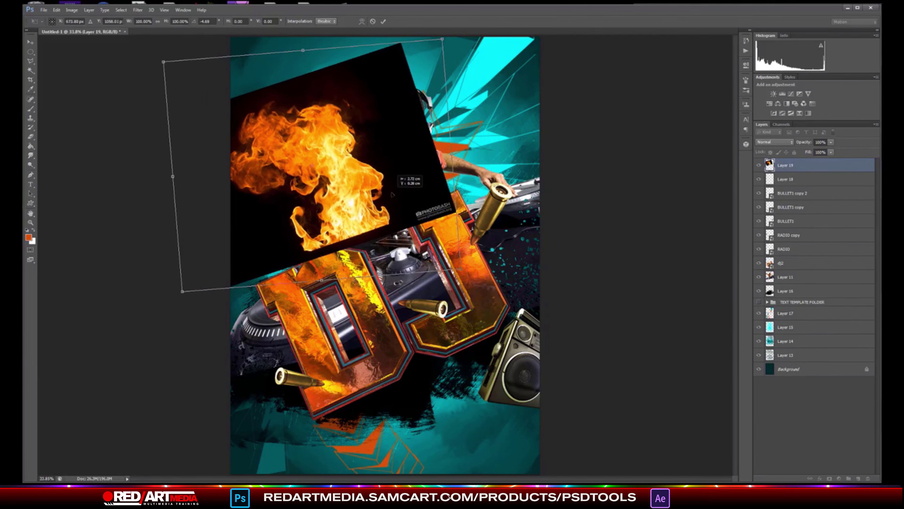
{"action": "left_click", "coordinate": [792, 143]}
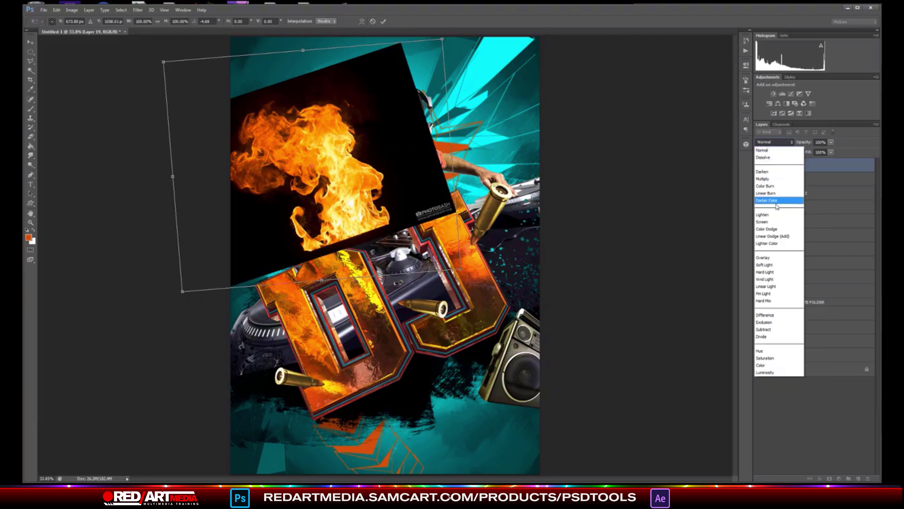
{"action": "left_click", "coordinate": [775, 222]}
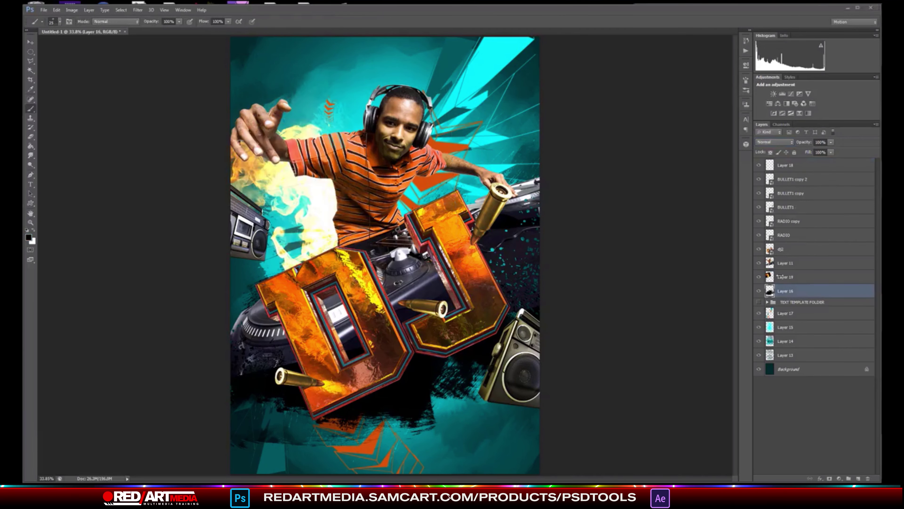
Try the Screen and Normal blend modes on the flame layer, Layer 19, behind the DJ
{"action": "left_click", "coordinate": [805, 276]}
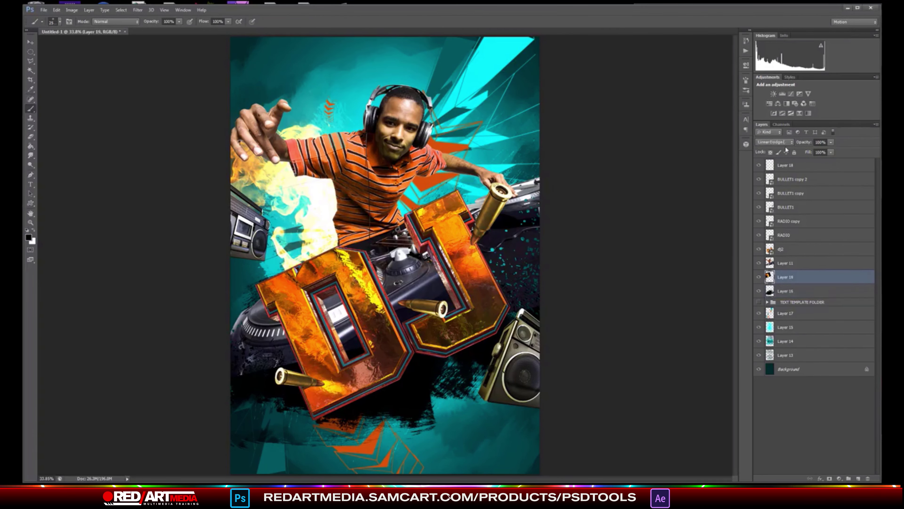
{"action": "left_click", "coordinate": [776, 142]}
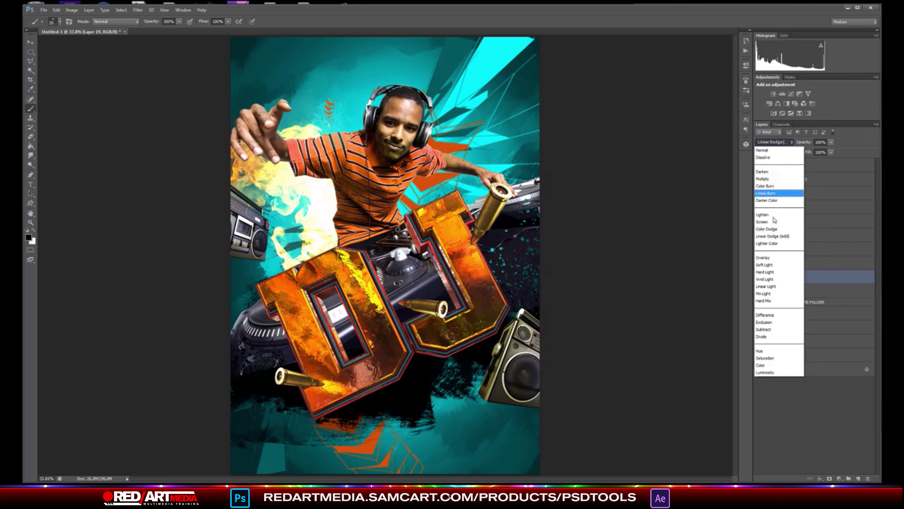
{"action": "left_click", "coordinate": [773, 221]}
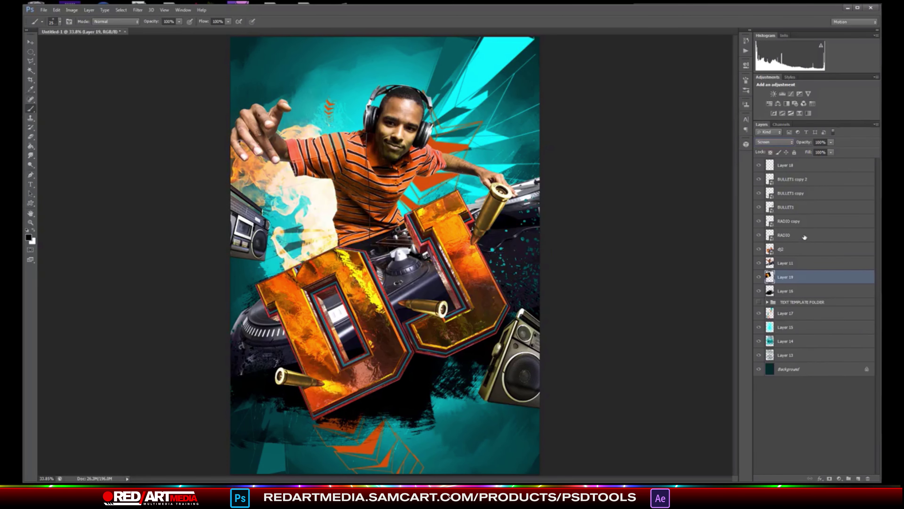
{"action": "left_click", "coordinate": [782, 145]}
{"action": "left_click", "coordinate": [770, 149]}
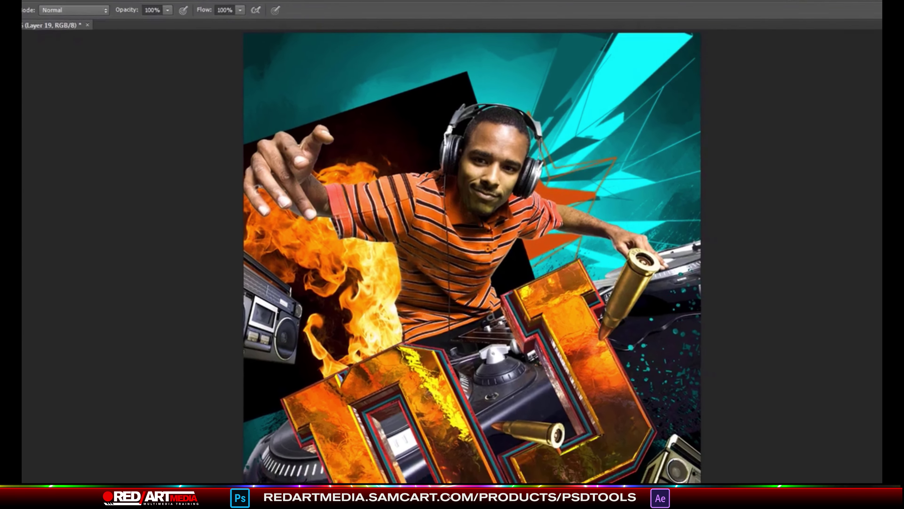
Set the blend mode of the flame layer, Layer 19, to Linear Dodge (Add)
{"action": "left_click", "coordinate": [845, 132]}
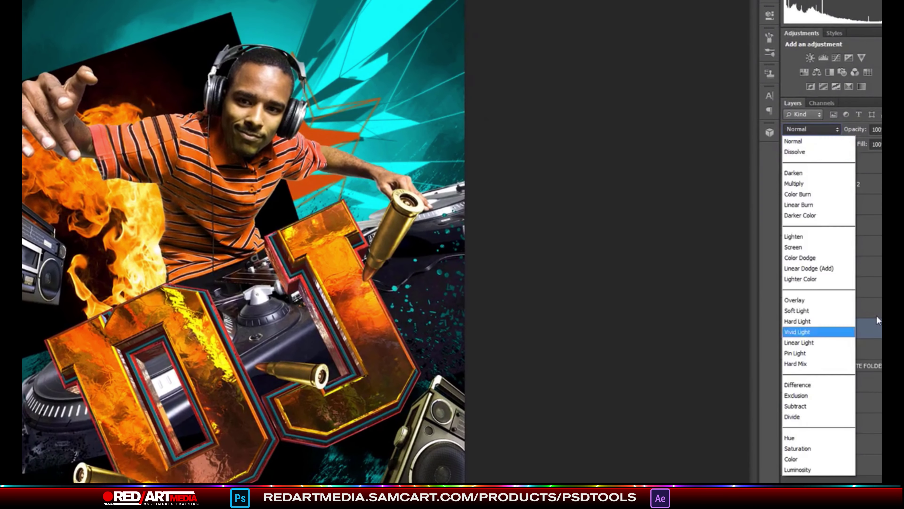
{"action": "left_click", "coordinate": [831, 272]}
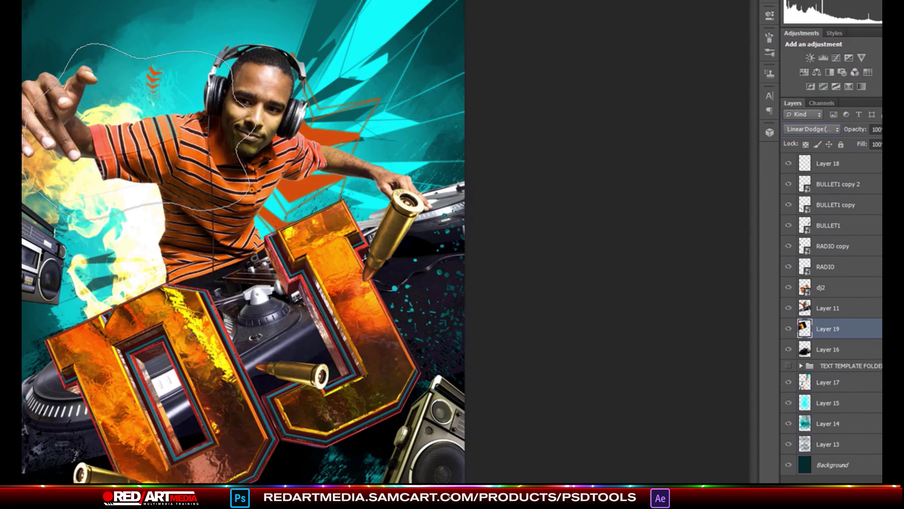
Paint black on Layer 16 with a soft smoky brush behind the lower flames just above the letter D
{"action": "left_click", "coordinate": [839, 351]}
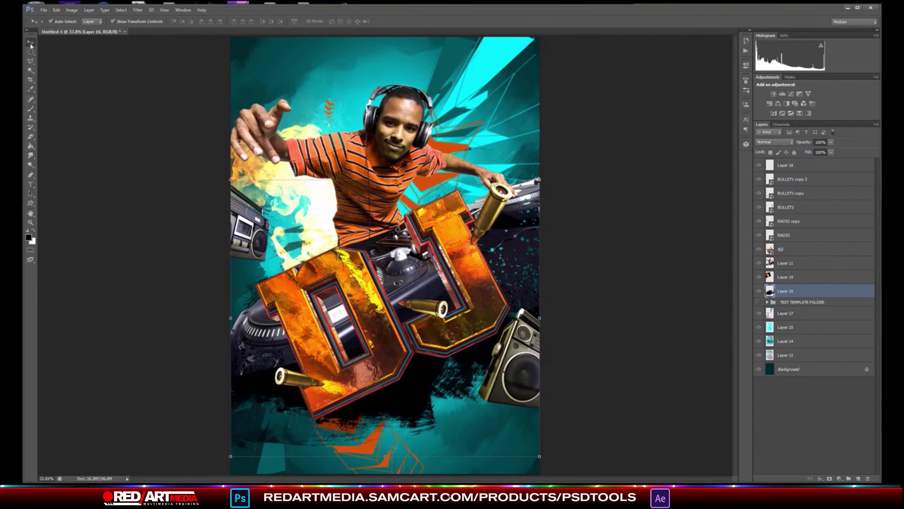
{"action": "left_click", "coordinate": [32, 109]}
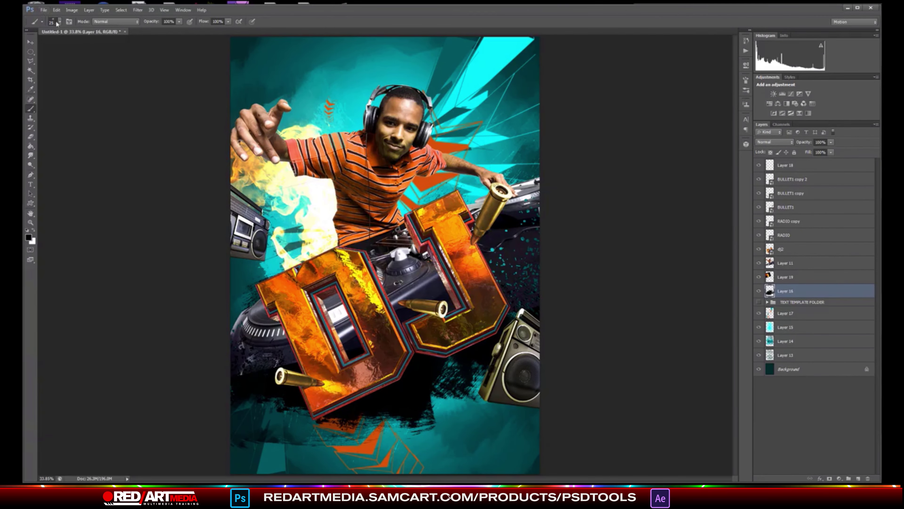
{"action": "left_click", "coordinate": [60, 23]}
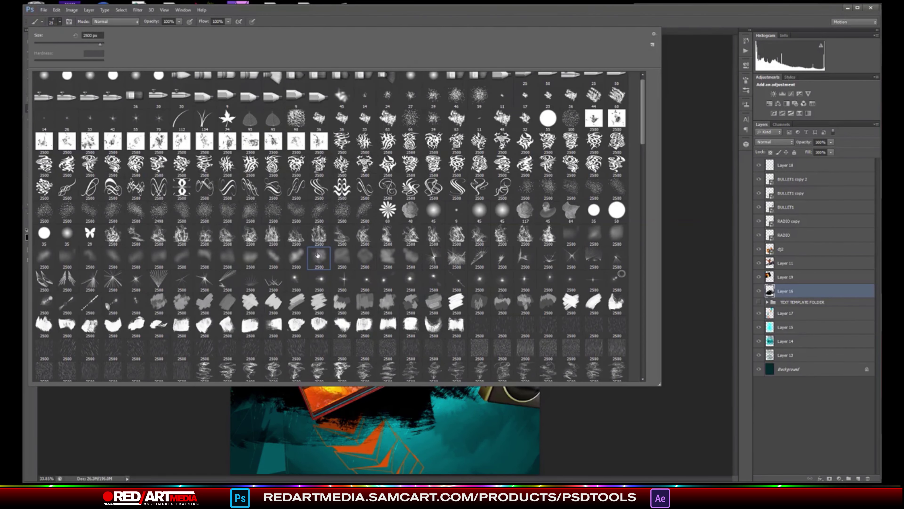
{"action": "double_click", "coordinate": [318, 255]}
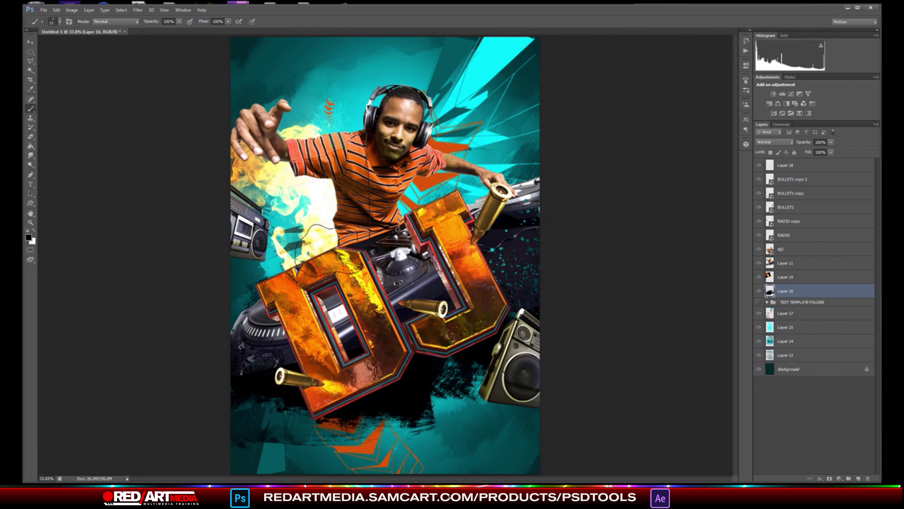
{"action": "left_click", "coordinate": [332, 252]}
{"action": "left_click", "coordinate": [326, 264]}
{"action": "left_click", "coordinate": [344, 241]}
{"action": "left_click", "coordinate": [339, 239]}
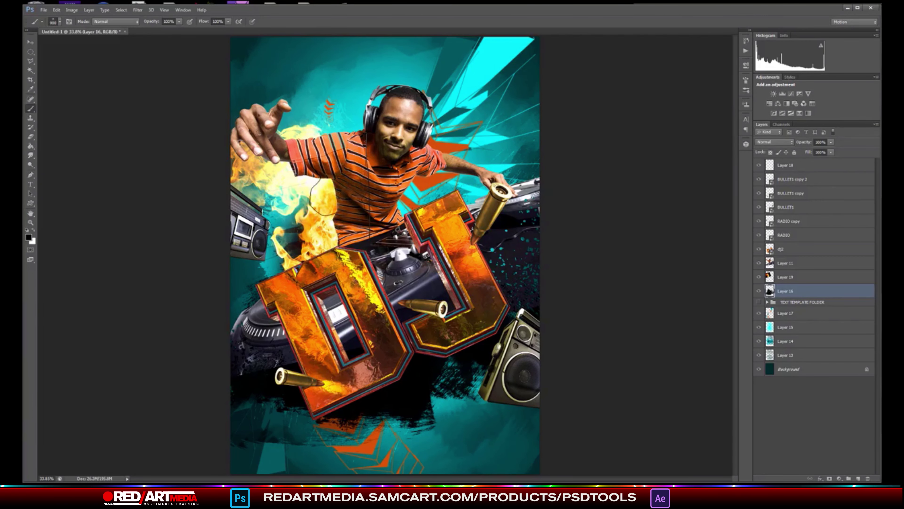
Continue darkening Layer 16 with black behind the flames below, around and above the DJ's raised arm
{"action": "left_click", "coordinate": [305, 181]}
{"action": "left_click", "coordinate": [301, 181]}
{"action": "left_click", "coordinate": [299, 194]}
{"action": "left_click", "coordinate": [290, 173]}
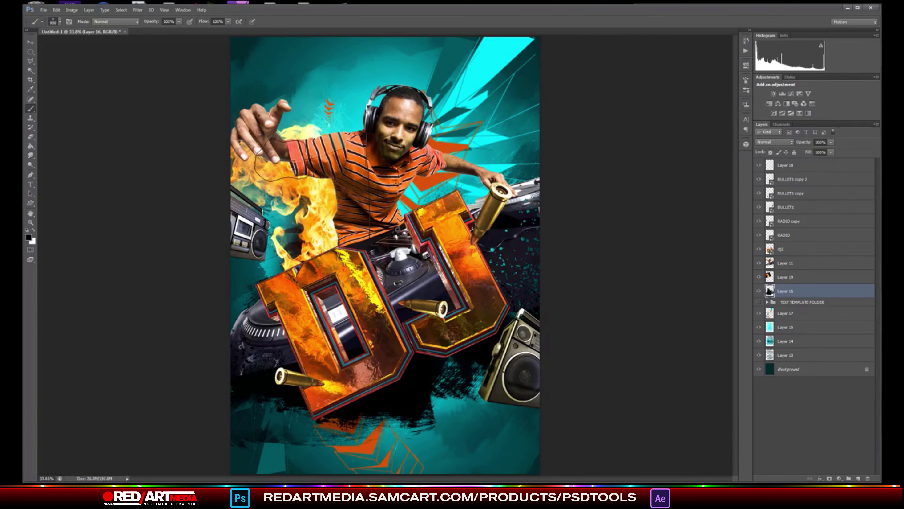
{"action": "left_click", "coordinate": [285, 172]}
{"action": "left_click", "coordinate": [313, 131]}
{"action": "left_click", "coordinate": [307, 131]}
{"action": "left_click", "coordinate": [265, 175]}
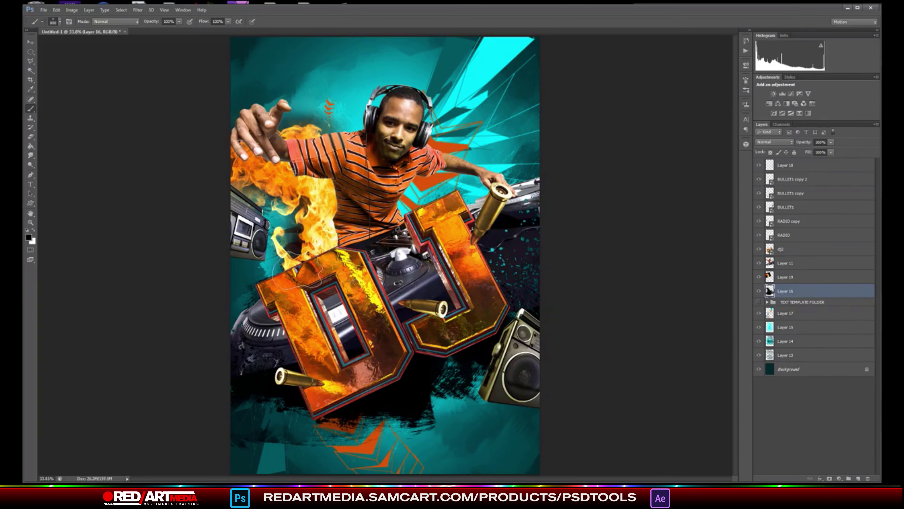
{"action": "left_click", "coordinate": [283, 249]}
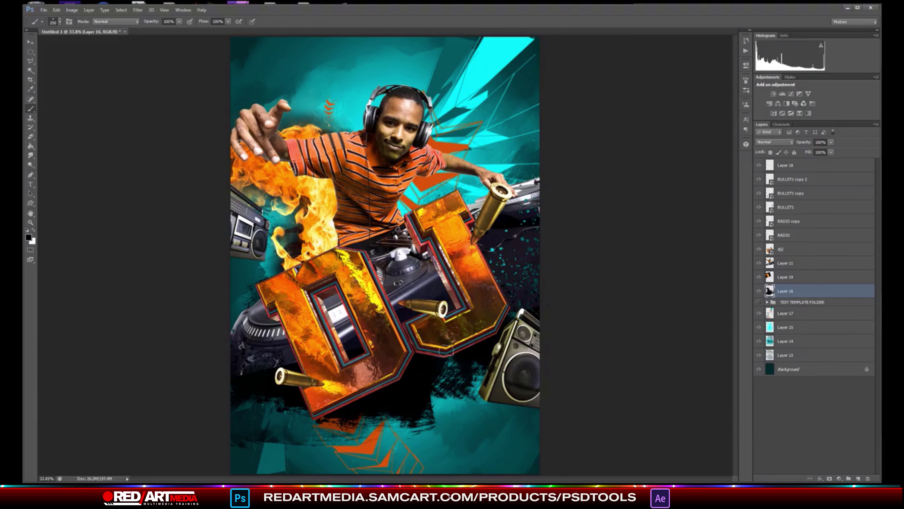
Duplicate the flame layer, Layer 19, then shrink and rotate the copy behind the DJ's torso above the letter J
{"action": "key", "text": "v"}
{"action": "left_click", "coordinate": [834, 264]}
{"action": "left_click", "coordinate": [833, 272]}
{"action": "key", "text": "ctrl+j"}
{"action": "left_click_drag", "start_coordinate": [313, 194], "coordinate": [436, 146]}
{"action": "key", "text": "ctrl+t"}
{"action": "left_click_drag", "start_coordinate": [567, 263], "coordinate": [448, 163]}
{"action": "left_click_drag", "start_coordinate": [336, 69], "coordinate": [383, 163]}
{"action": "left_click_drag", "start_coordinate": [486, 104], "coordinate": [499, 119]}
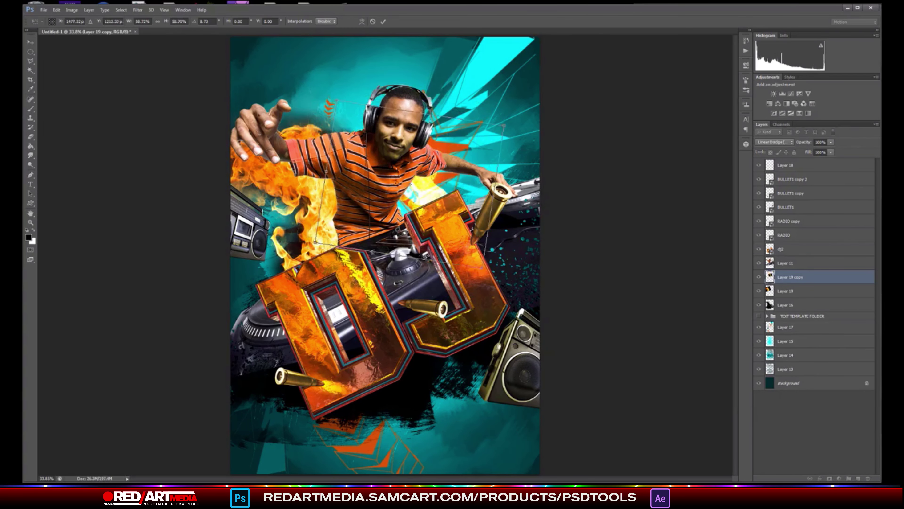
{"action": "key", "text": "Return"}
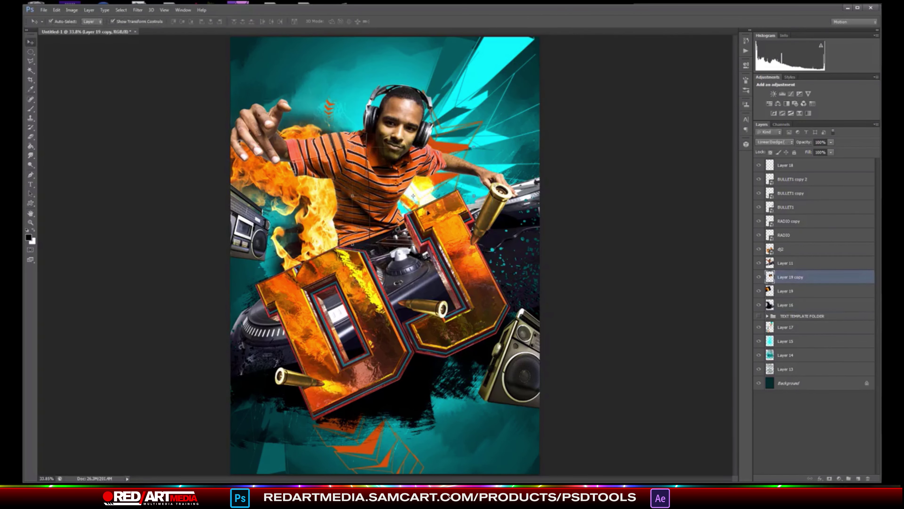
Paint black on Layer 16 behind the smaller flame copy above the letter J
{"action": "left_click", "coordinate": [783, 249]}
{"action": "key", "text": "b"}
{"action": "left_click", "coordinate": [802, 305]}
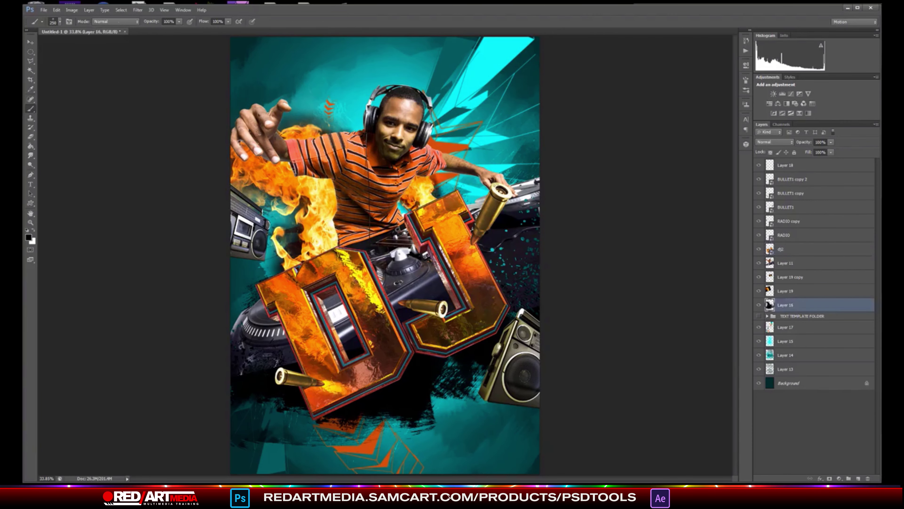
Add a new layer above Layer 18, set to Linear Dodge (Add), with a very dark brown foreground colour
{"action": "left_click", "coordinate": [794, 165]}
{"action": "key", "text": "ctrl+alt+shift+n"}
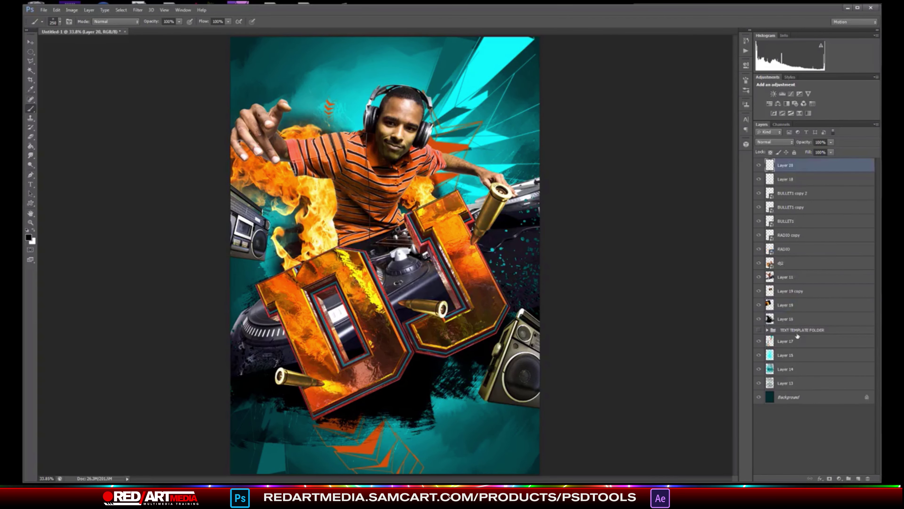
{"action": "left_click", "coordinate": [29, 238]}
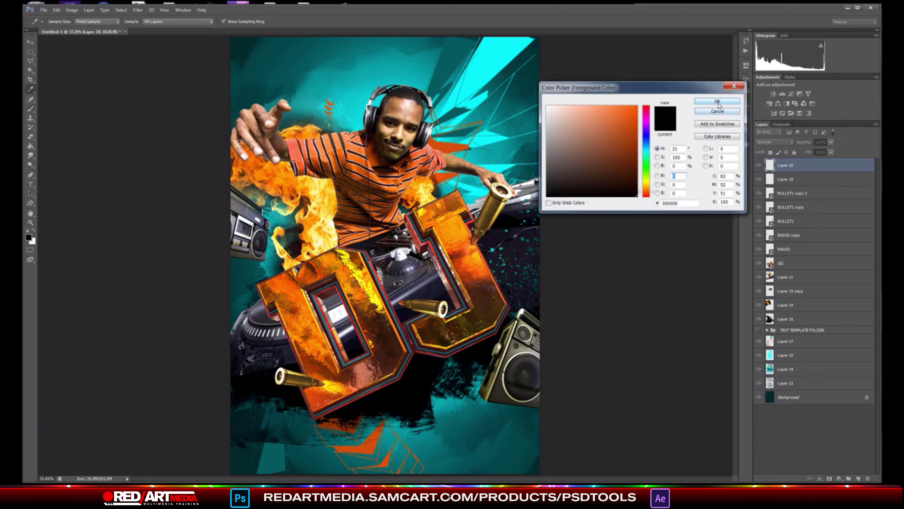
{"action": "left_click", "coordinate": [717, 102]}
{"action": "left_click", "coordinate": [774, 141]}
{"action": "left_click", "coordinate": [768, 239]}
Stamp faint dark brown smoky glows over the flames, the DJ lettering and the lower bullet
{"action": "left_click", "coordinate": [333, 223]}
{"action": "left_click", "coordinate": [352, 299]}
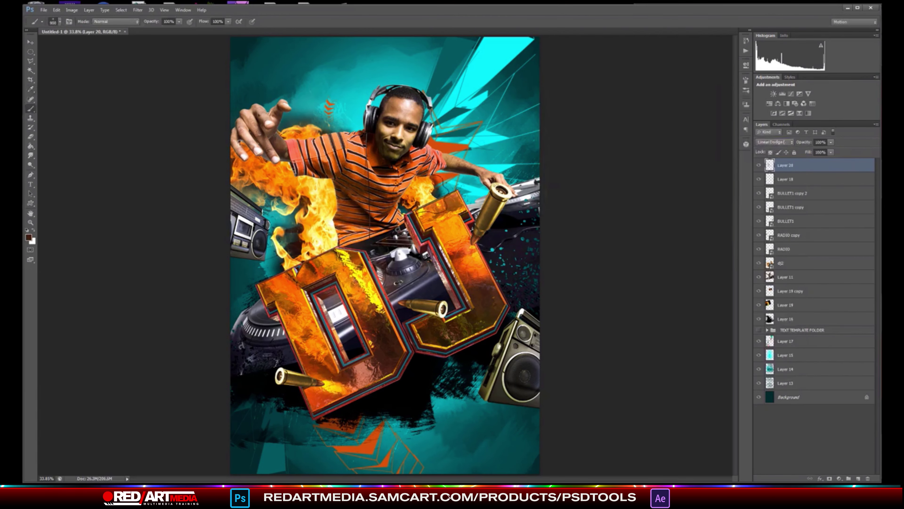
{"action": "left_click", "coordinate": [475, 251]}
{"action": "left_click", "coordinate": [324, 385]}
{"action": "left_click", "coordinate": [405, 377]}
{"action": "left_click", "coordinate": [468, 339]}
{"action": "left_click", "coordinate": [276, 367]}
Set the foreground colour to burnt orange #923200 and stamp smoky glows over the flames, lettering and raised arm
{"action": "left_click", "coordinate": [29, 238]}
{"action": "left_click", "coordinate": [629, 142]}
{"action": "left_click", "coordinate": [717, 101]}
{"action": "left_click", "coordinate": [424, 192]}
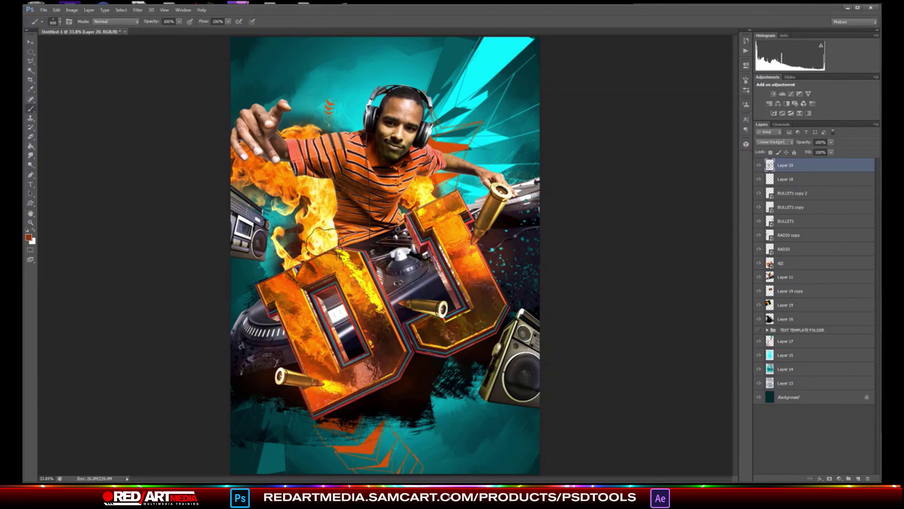
{"action": "left_click", "coordinate": [329, 250]}
{"action": "left_click", "coordinate": [472, 255]}
{"action": "left_click", "coordinate": [459, 333]}
{"action": "left_click", "coordinate": [402, 378]}
{"action": "left_click", "coordinate": [300, 143]}
Switch to a soft round brush and paint burnt orange glows on the lettering, bullets and upper-left radio
{"action": "left_click", "coordinate": [60, 21]}
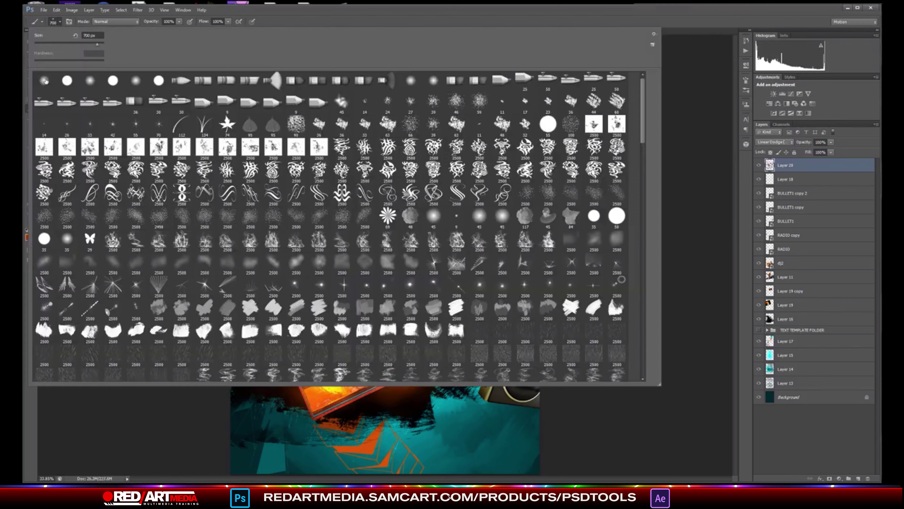
{"action": "left_click", "coordinate": [46, 81]}
{"action": "left_click", "coordinate": [335, 245]}
{"action": "left_click", "coordinate": [386, 317]}
{"action": "left_click", "coordinate": [439, 308]}
{"action": "left_click", "coordinate": [329, 381]}
{"action": "left_click", "coordinate": [243, 227]}
{"action": "left_click", "coordinate": [507, 203]}
Set the foreground colour to light orange and dab brighter glows on both letters, the flames and the raised arm
{"action": "left_click", "coordinate": [29, 238]}
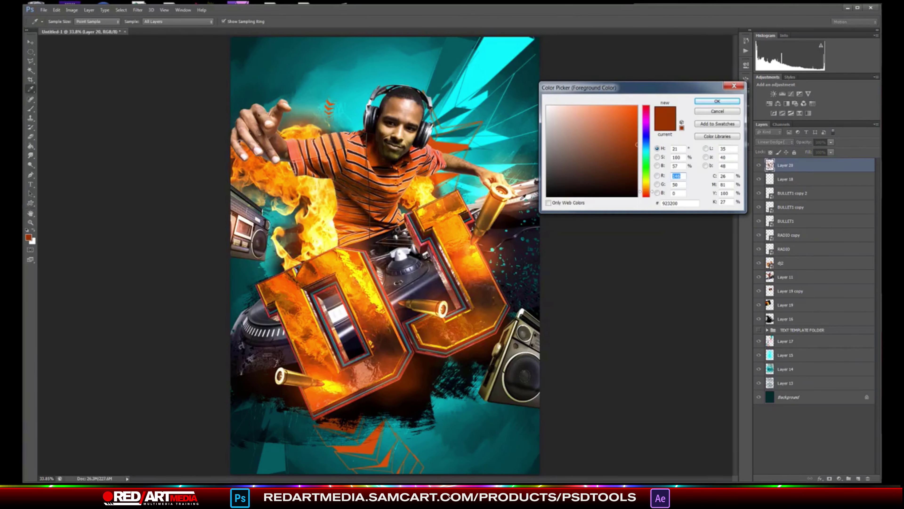
{"action": "left_click", "coordinate": [609, 108]}
{"action": "left_click", "coordinate": [646, 188]}
{"action": "left_click", "coordinate": [717, 102]}
{"action": "left_click", "coordinate": [481, 257]}
{"action": "left_click", "coordinate": [427, 195]}
{"action": "left_click", "coordinate": [338, 228]}
{"action": "left_click", "coordinate": [381, 305]}
{"action": "left_click", "coordinate": [290, 135]}
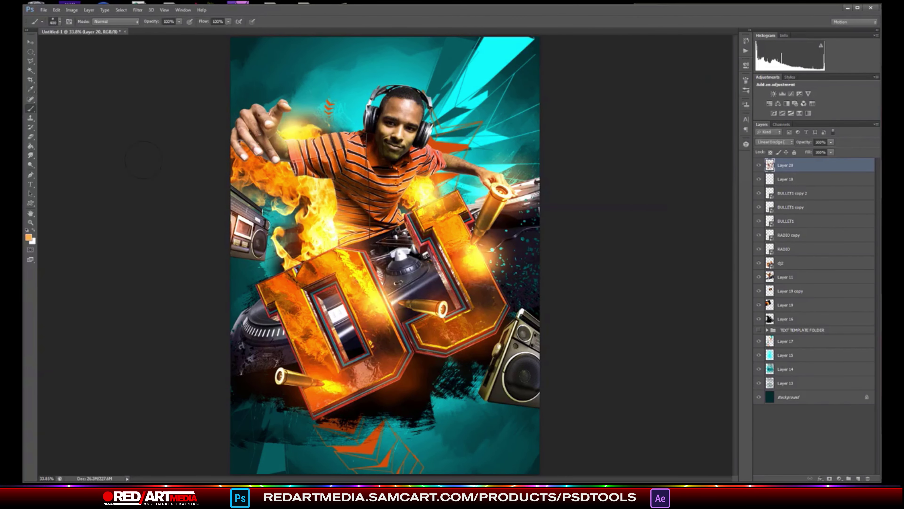
Undo the last light glow at the raised arm and repaint it with a more saturated orange
{"action": "left_click", "coordinate": [56, 10]}
{"action": "left_click", "coordinate": [78, 36]}
{"action": "left_click", "coordinate": [28, 238]}
{"action": "left_click", "coordinate": [628, 122]}
{"action": "left_click", "coordinate": [717, 101]}
{"action": "left_click", "coordinate": [288, 135]}
Stamp a yellow starburst flare over the flames above the letter D using the spark brush
{"action": "left_click", "coordinate": [59, 22]}
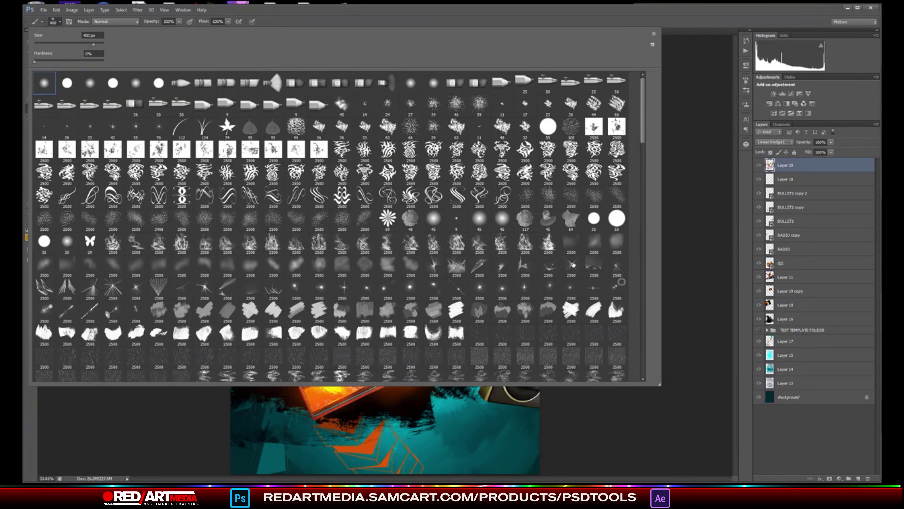
{"action": "double_click", "coordinate": [573, 267]}
{"action": "left_click", "coordinate": [29, 238]}
{"action": "left_click", "coordinate": [621, 107]}
{"action": "left_click", "coordinate": [717, 102]}
{"action": "left_click", "coordinate": [328, 231]}
Reduce the starburst brush size and stamp yellow flares on the upper and middle bullets
{"action": "key", "text": "bracketleft"}
{"action": "key", "text": "bracketleft"}
{"action": "key", "text": "bracketleft"}
{"action": "key", "text": "bracketleft"}
{"action": "key", "text": "bracketleft"}
{"action": "key", "text": "bracketleft"}
{"action": "key", "text": "bracketleft"}
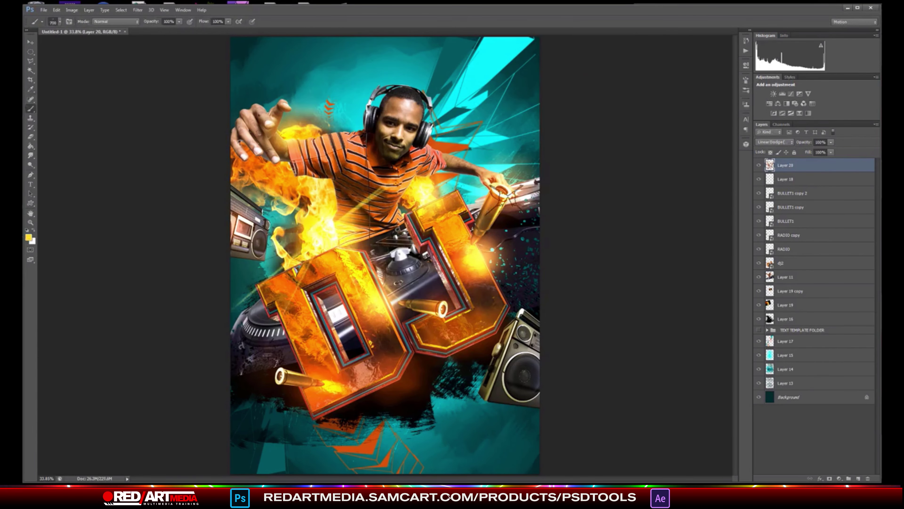
{"action": "left_click", "coordinate": [504, 195]}
{"action": "left_click", "coordinate": [442, 314]}
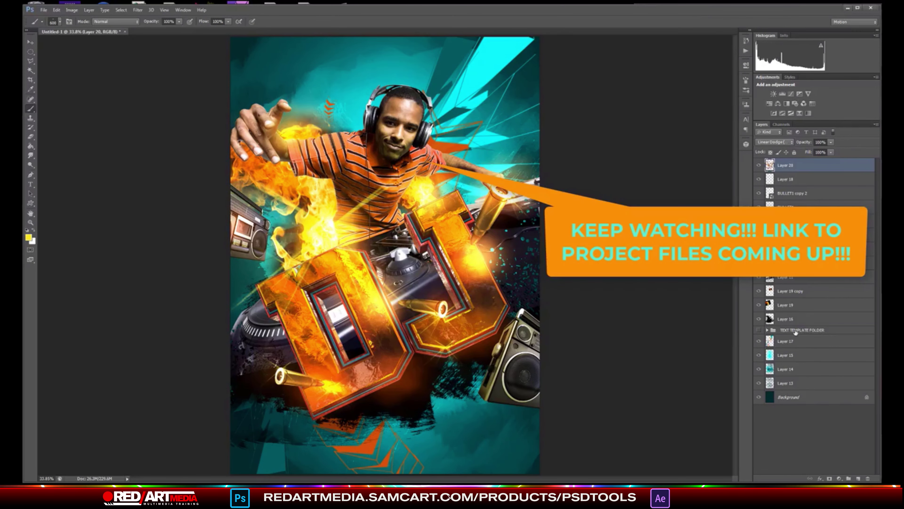
Move the TEXT TEMPLATE FOLDER group to the top of the layer stack, make it visible, and deselect it
{"action": "left_click", "coordinate": [821, 331]}
{"action": "left_click_drag", "start_coordinate": [840, 315], "coordinate": [766, 173]}
{"action": "left_click", "coordinate": [760, 163]}
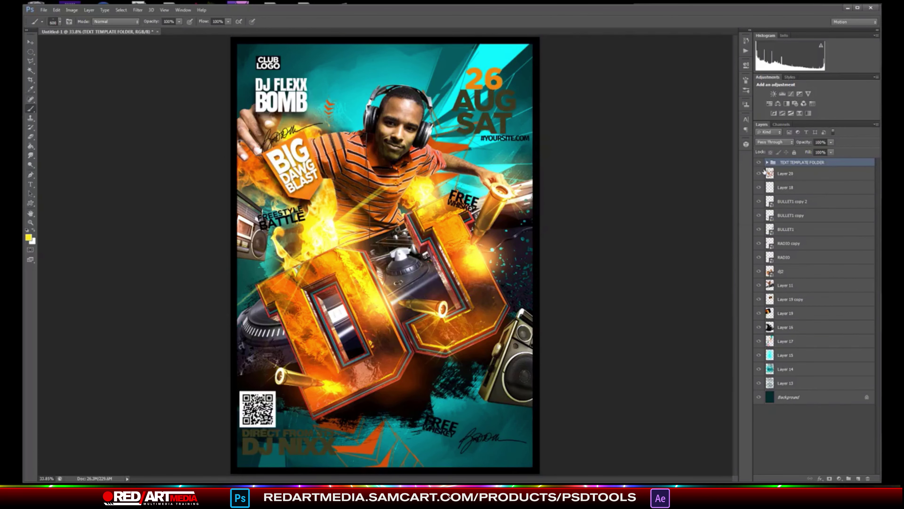
{"action": "left_click", "coordinate": [31, 43]}
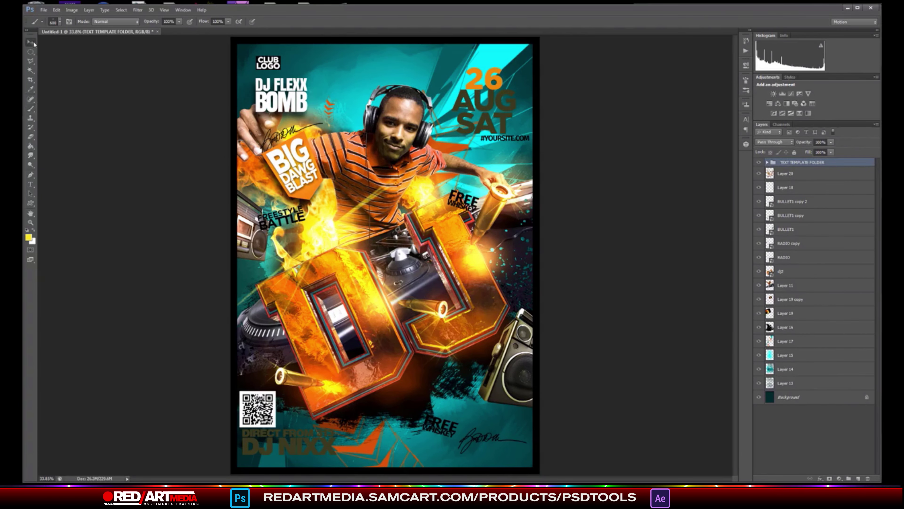
{"action": "left_click", "coordinate": [646, 224]}
{"action": "scroll", "coordinate": [645, 224], "scroll_direction": "down", "scroll_amount": 2}
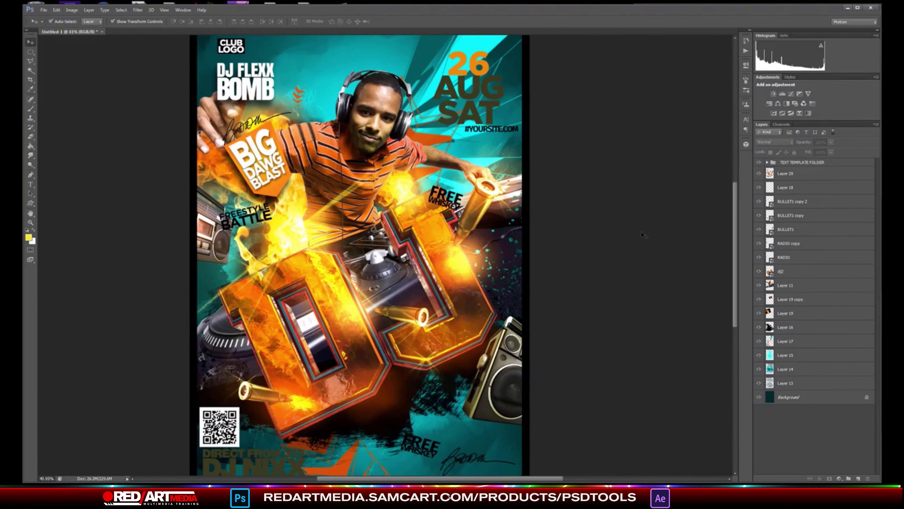